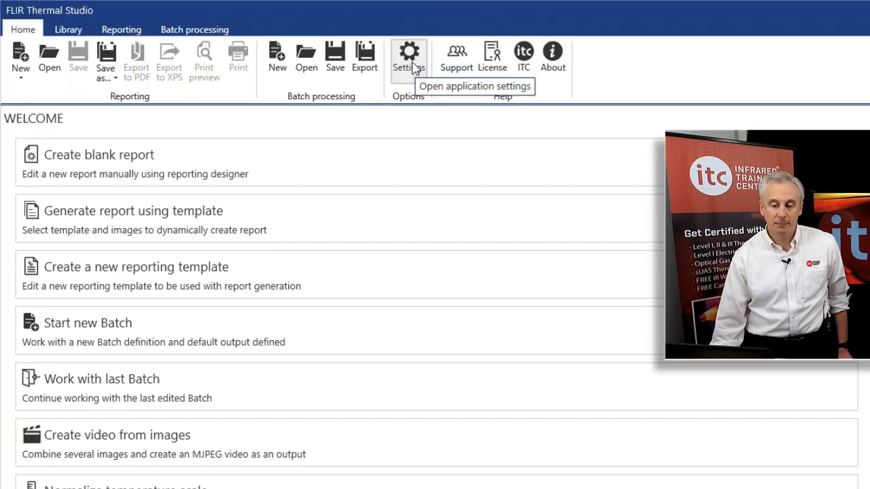
Open the application settings and review the output, regional settings and overlay tabs before closing them.
left_click(411, 64)
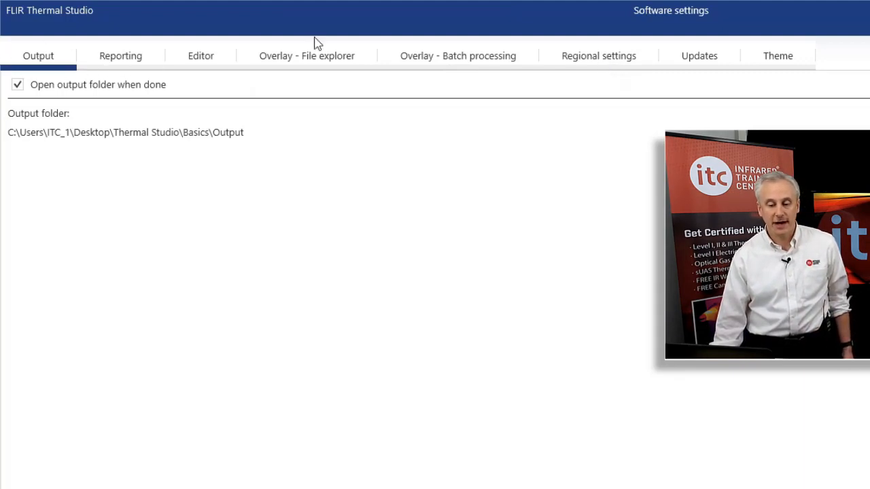
left_click(579, 63)
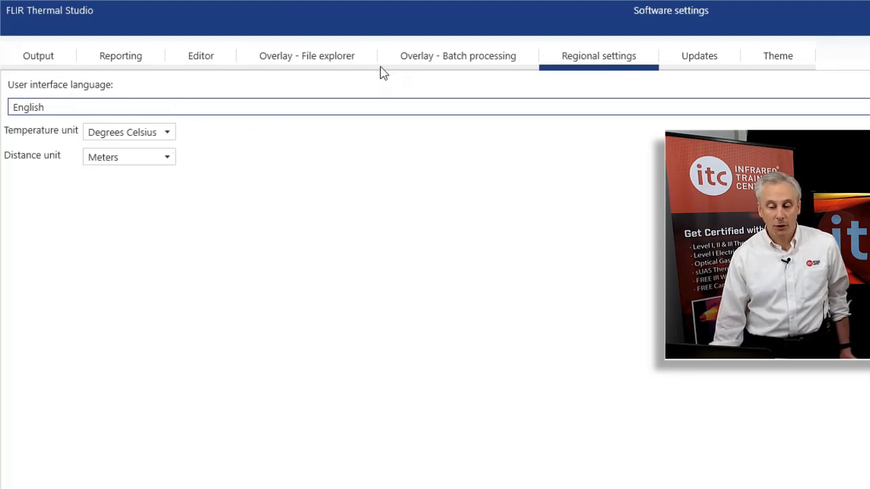
left_click(344, 60)
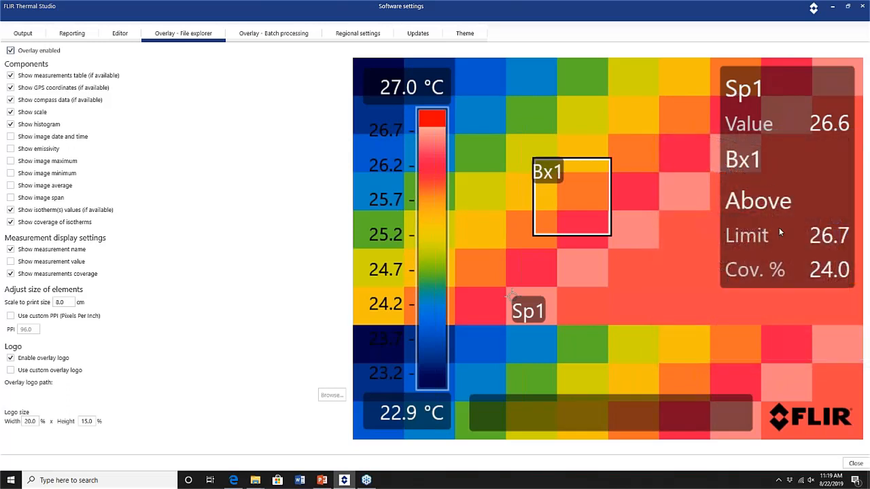
left_click(11, 75)
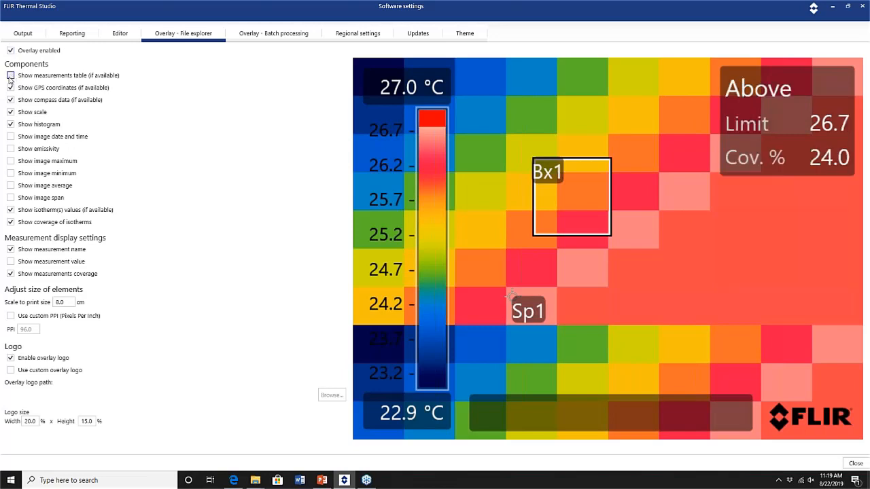
left_click(10, 75)
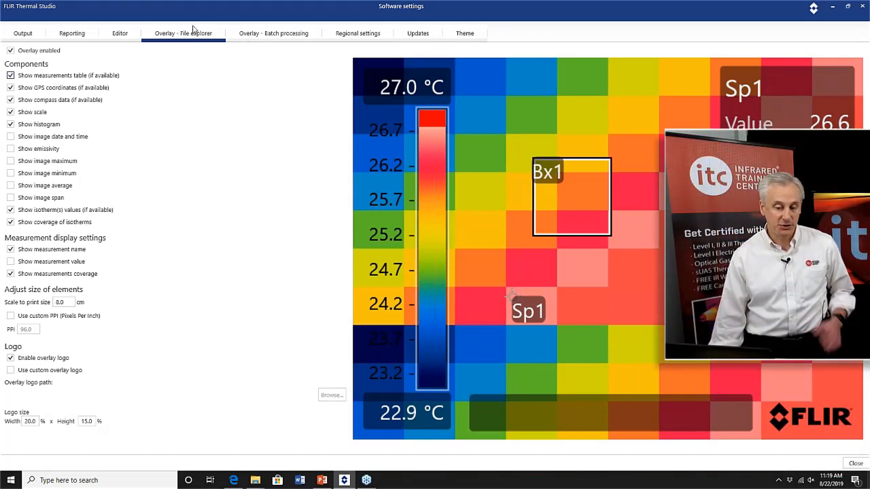
left_click(285, 36)
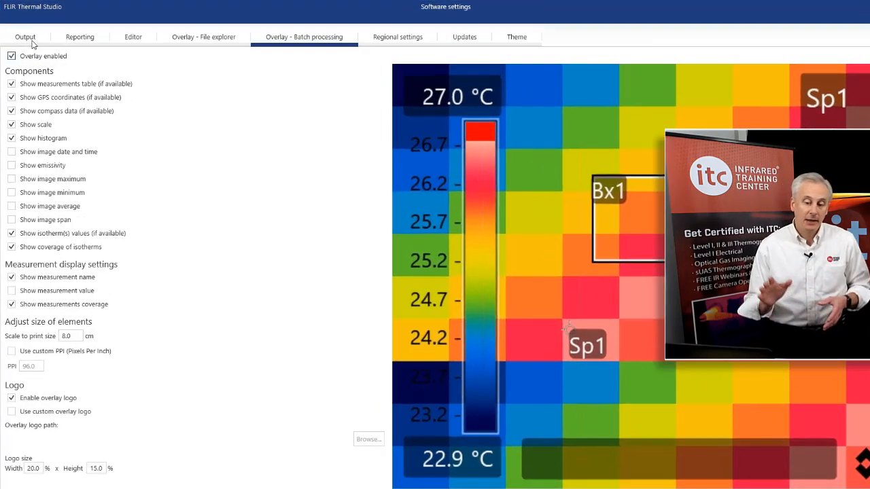
left_click(30, 40)
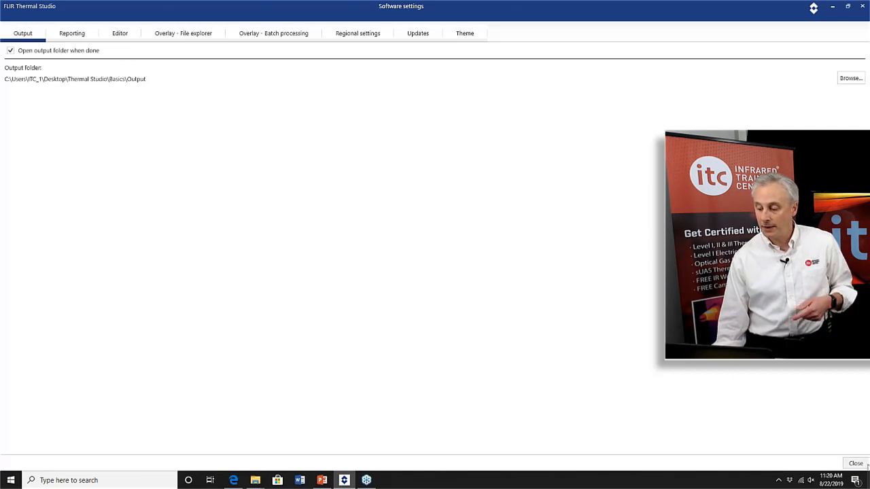
left_click(856, 465)
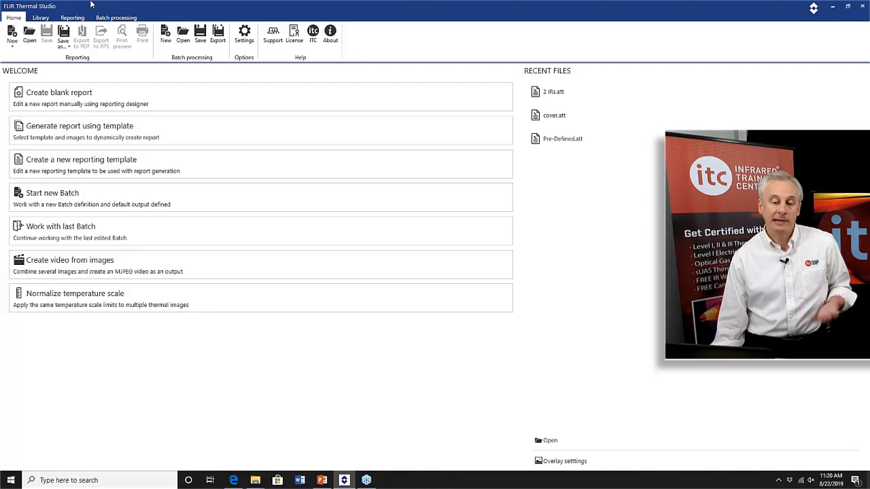
Open the image FLIR3165.jpg from the image library.
left_click(41, 17)
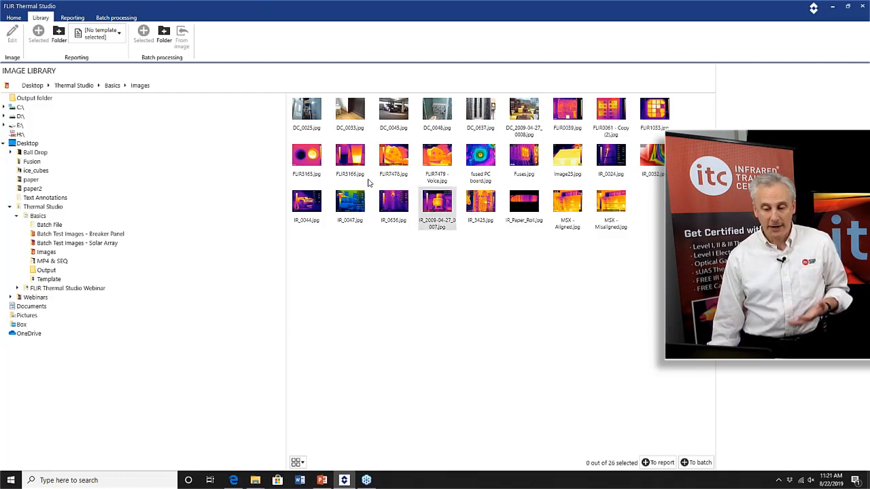
double_click(304, 158)
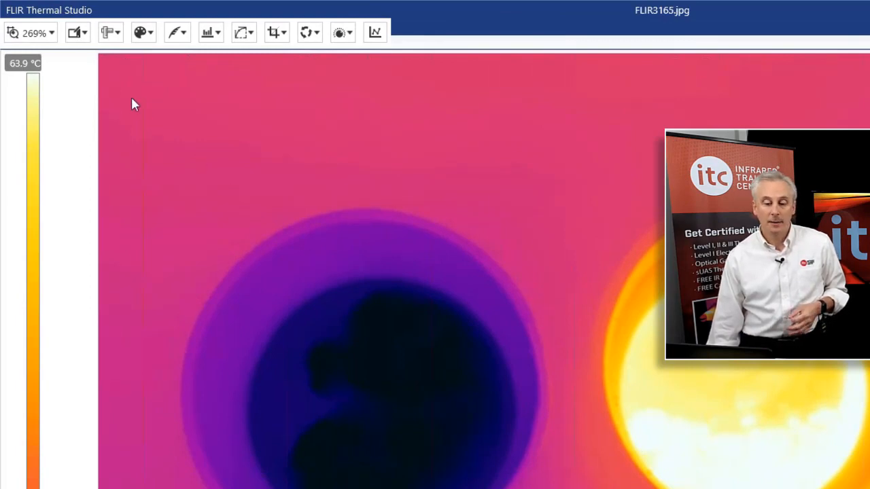
Apply the Iron palette to the thermal image.
left_click(151, 34)
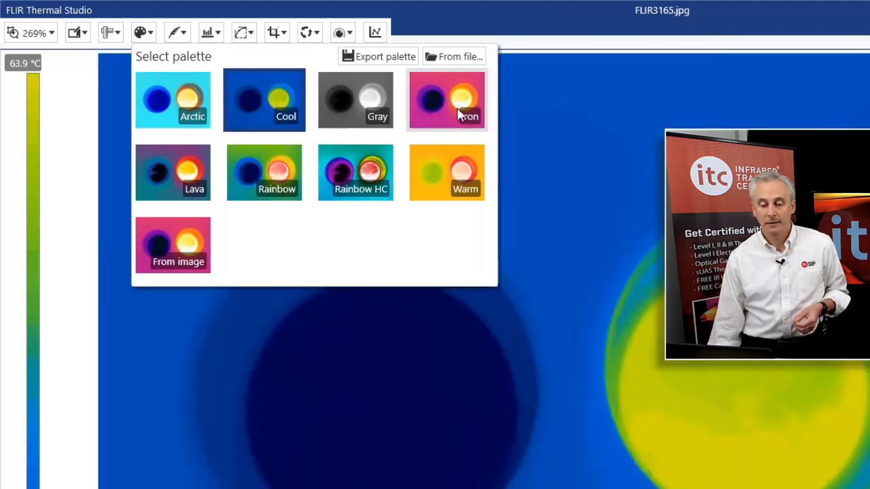
left_click(411, 102)
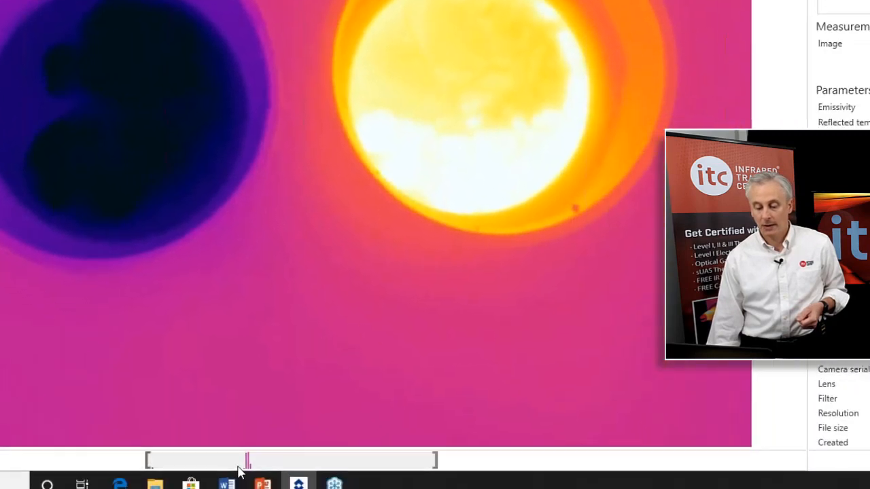
Narrow the temperature scale span manually, then enable scale auto adjust.
left_click_drag(238, 452, 168, 451)
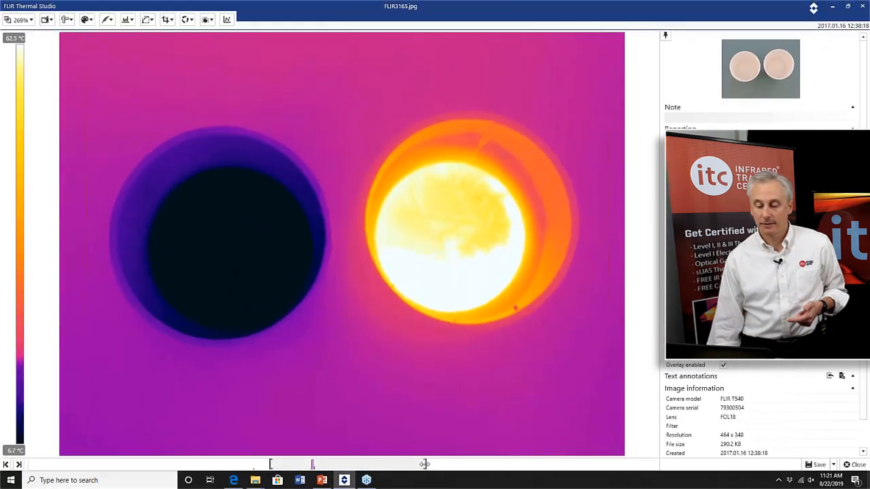
left_click_drag(424, 465, 308, 462)
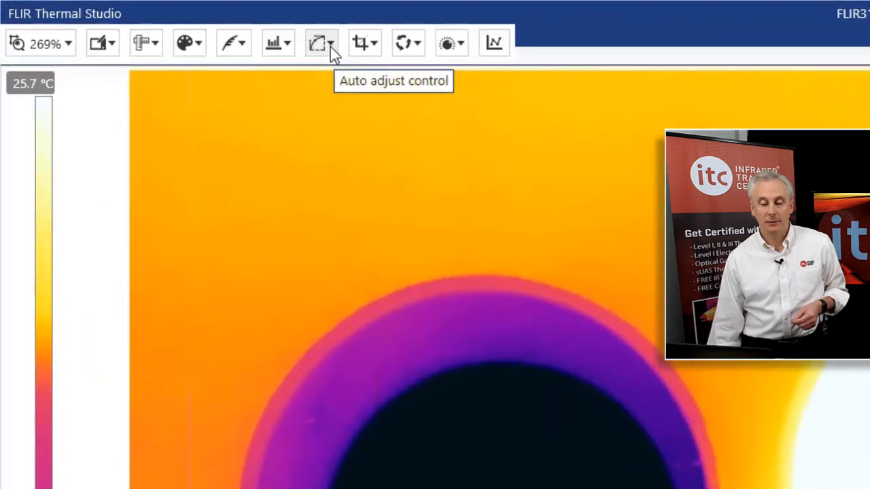
left_click(331, 44)
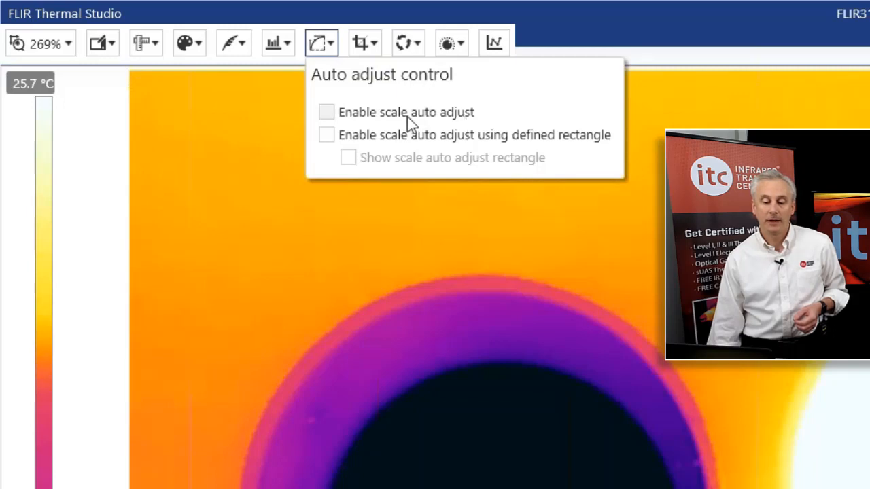
left_click(383, 116)
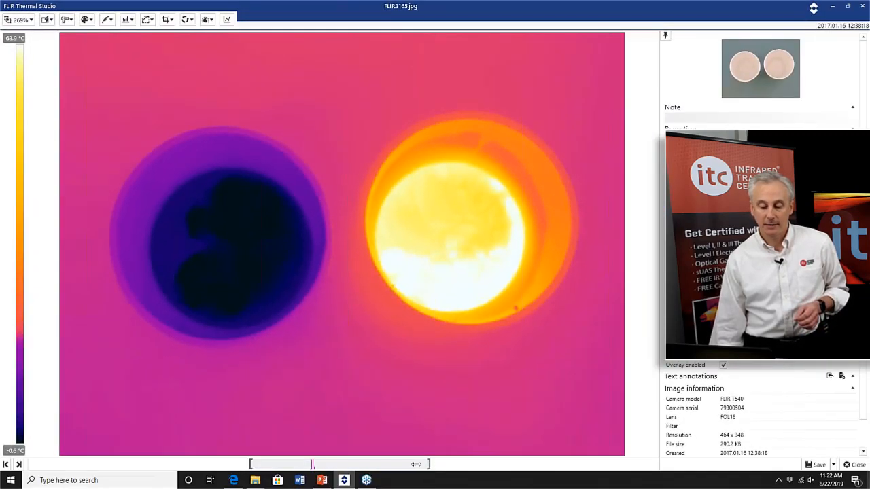
Narrow the temperature scale span to about 5.7 to 31.6 °C.
left_click_drag(428, 465, 335, 463)
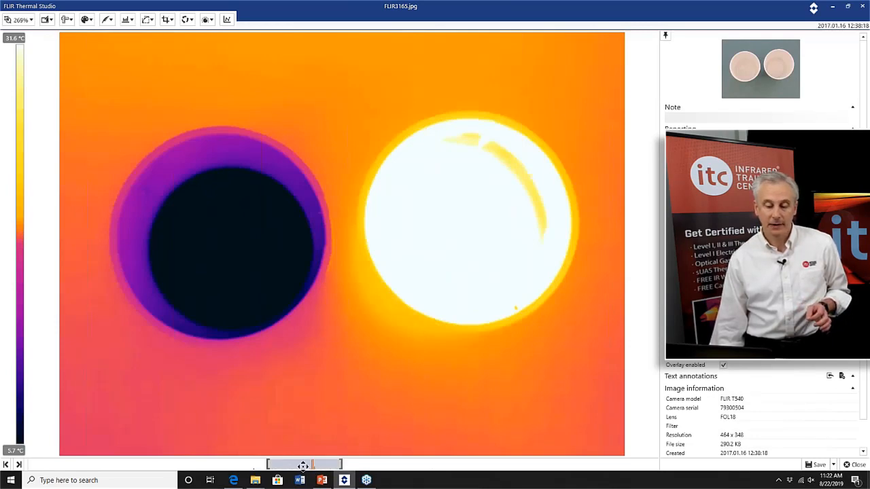
scroll(303, 466, "down", 3)
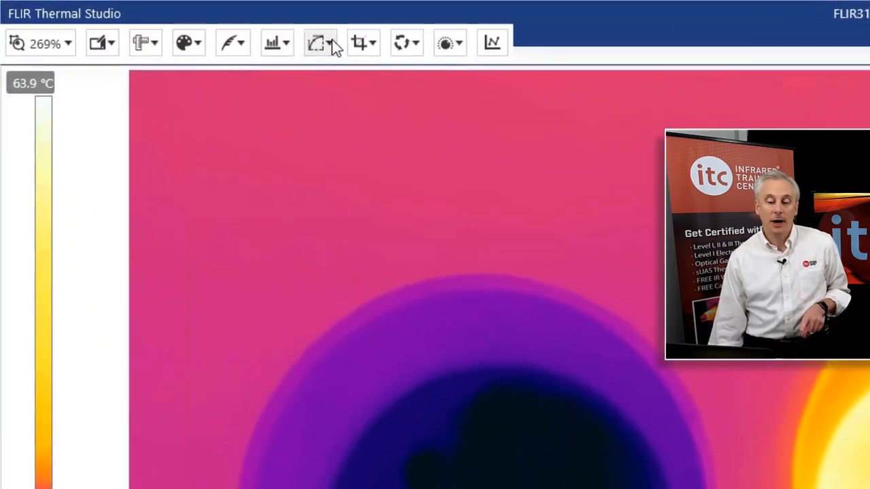
Try scale auto adjust using a defined rectangle placed over the cold cup, then cancel it.
left_click(152, 19)
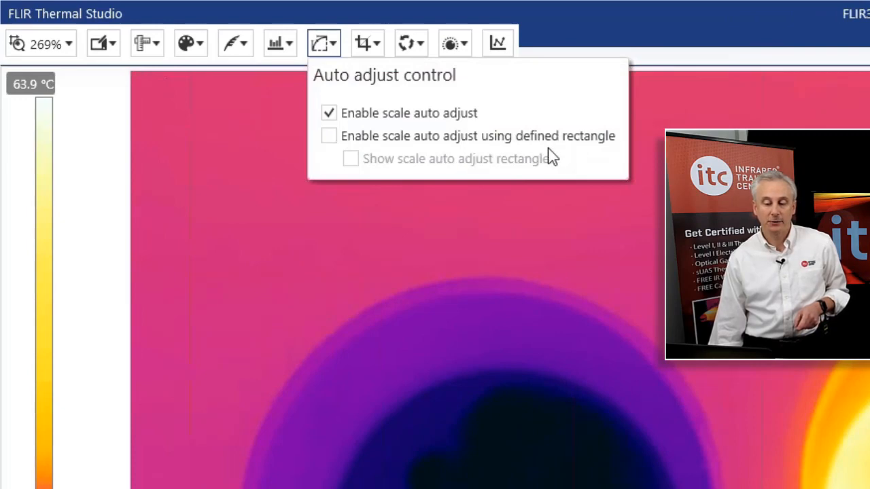
left_click(328, 138)
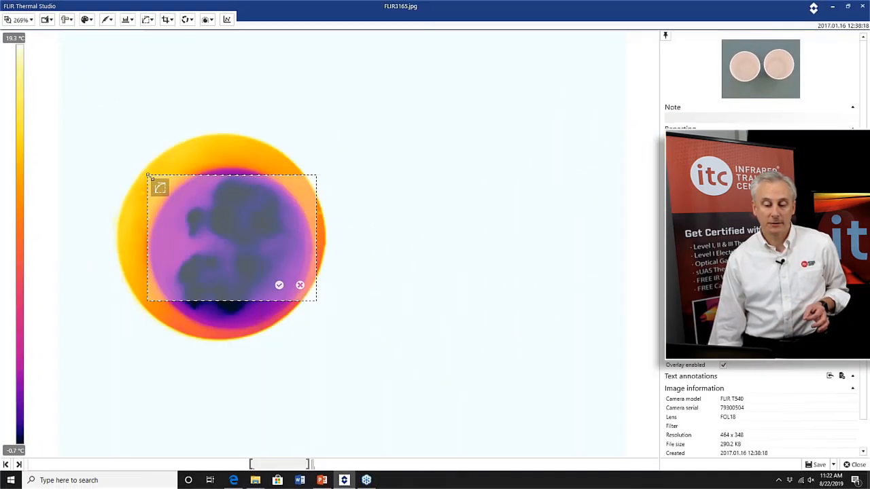
left_click_drag(155, 183, 234, 212)
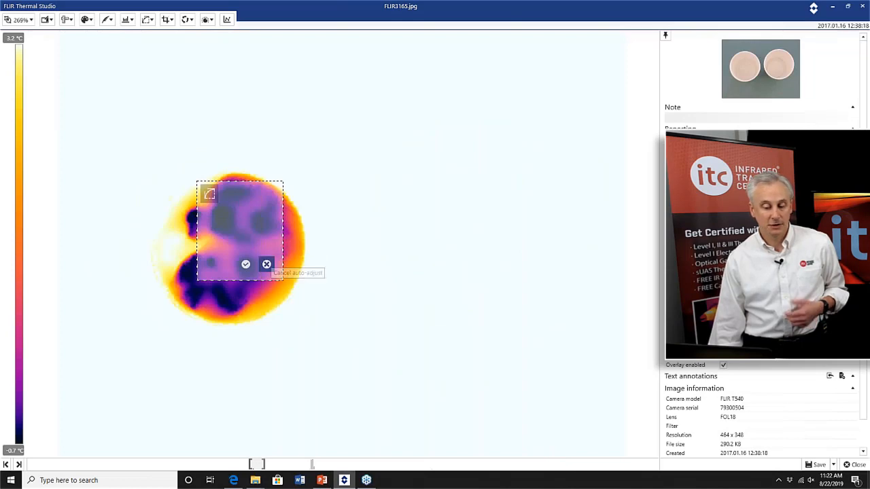
left_click(269, 264)
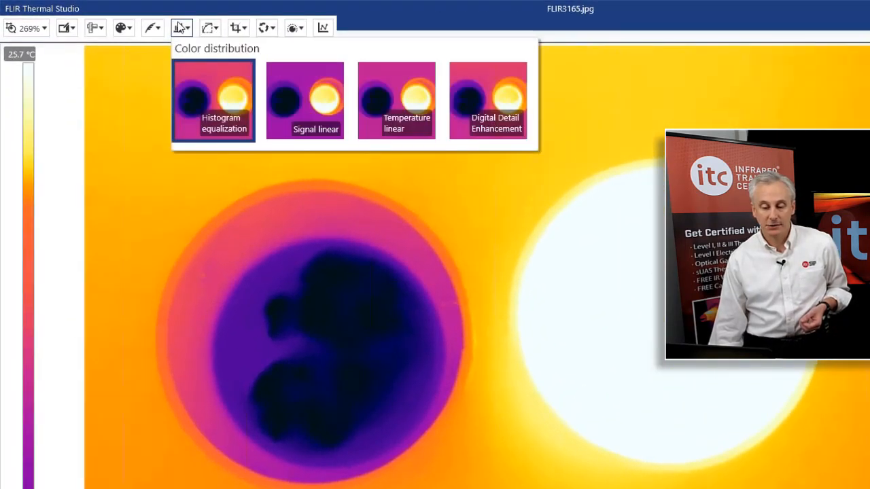
Preview each color distribution mode and return to Histogram equalization.
left_click(299, 103)
left_click(404, 97)
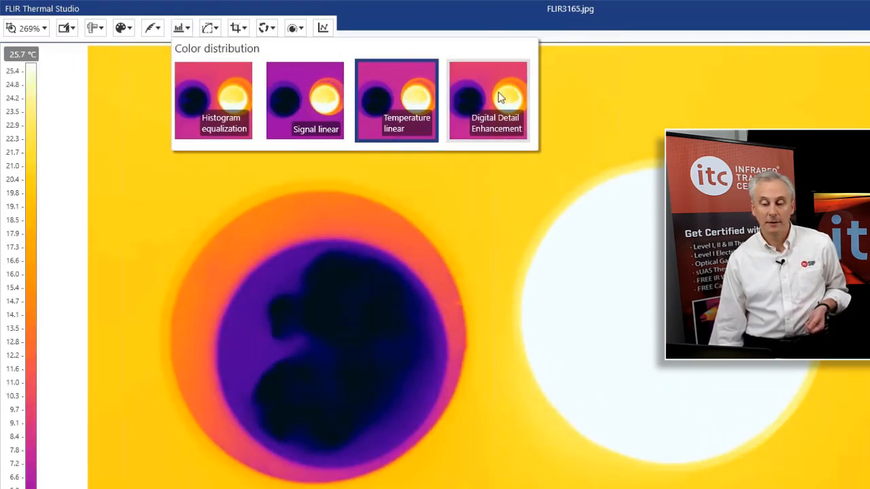
left_click(497, 92)
left_click(413, 107)
left_click(338, 110)
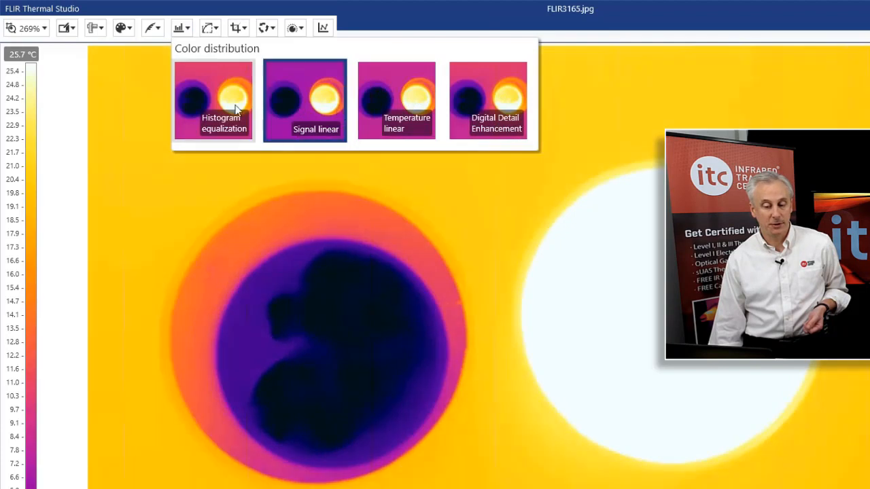
left_click(237, 112)
left_click(268, 285)
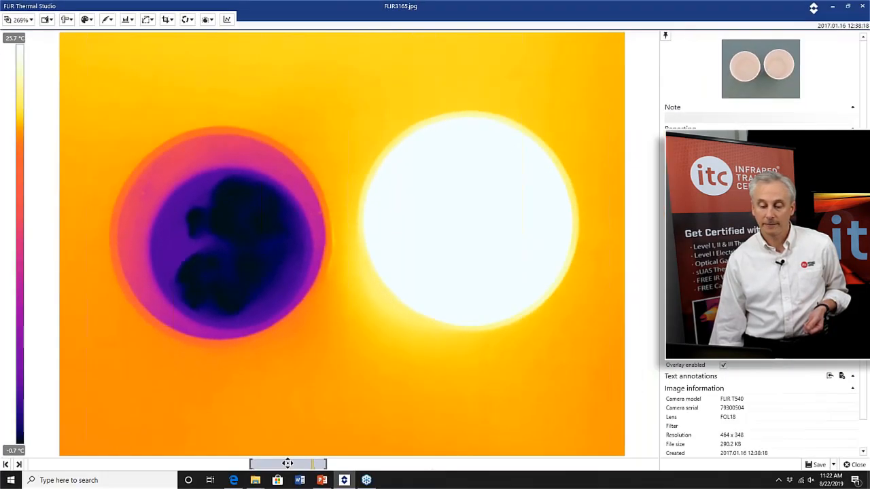
Switch the fusion mode to MSX and adjust its alpha slider slightly.
left_click(294, 28)
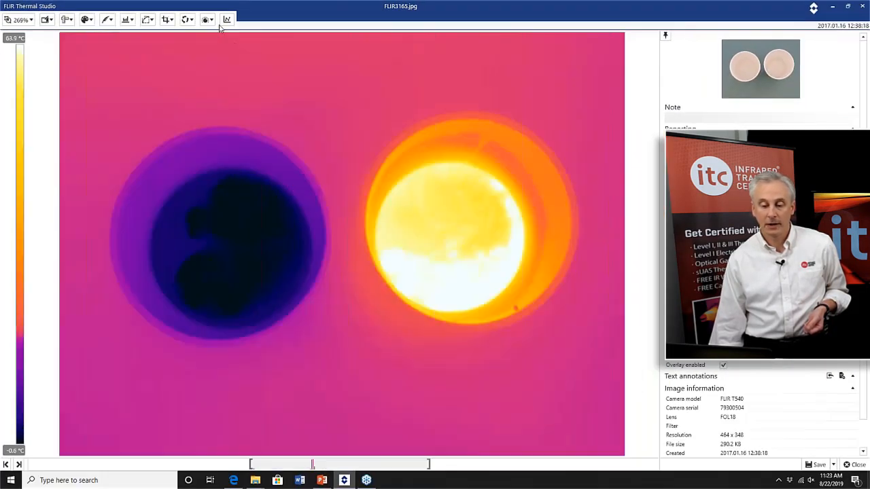
left_click(209, 20)
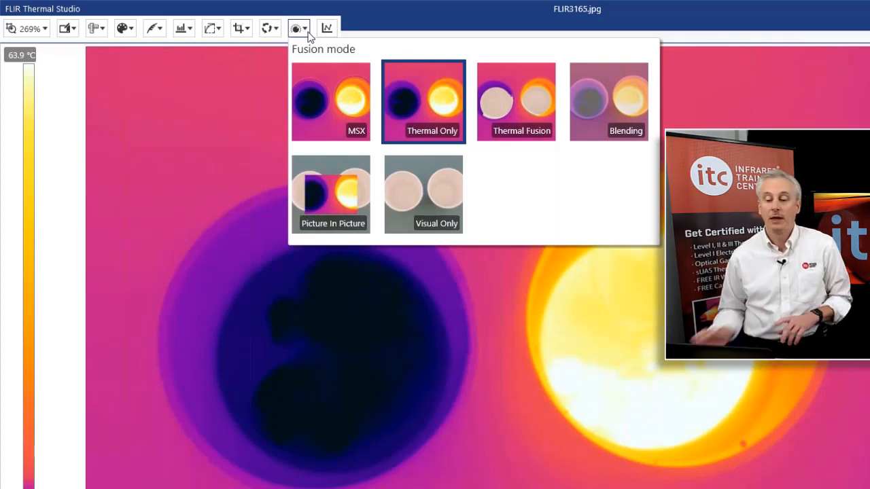
left_click(336, 96)
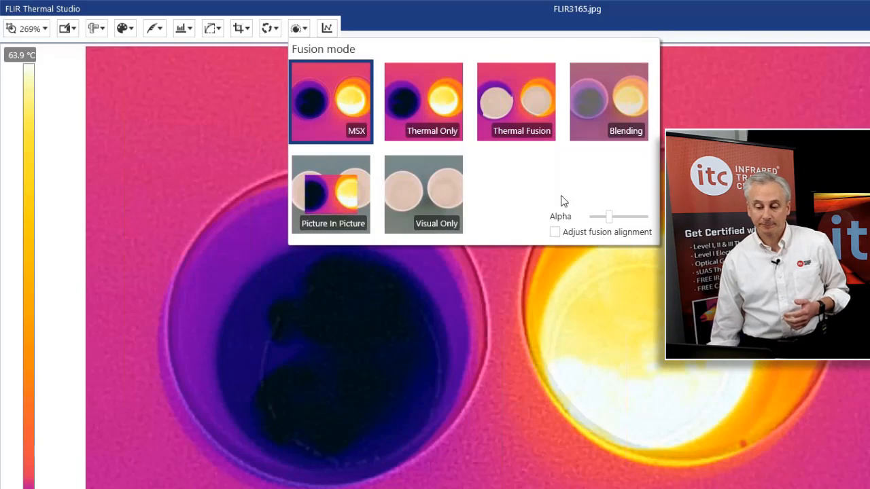
left_click(609, 216)
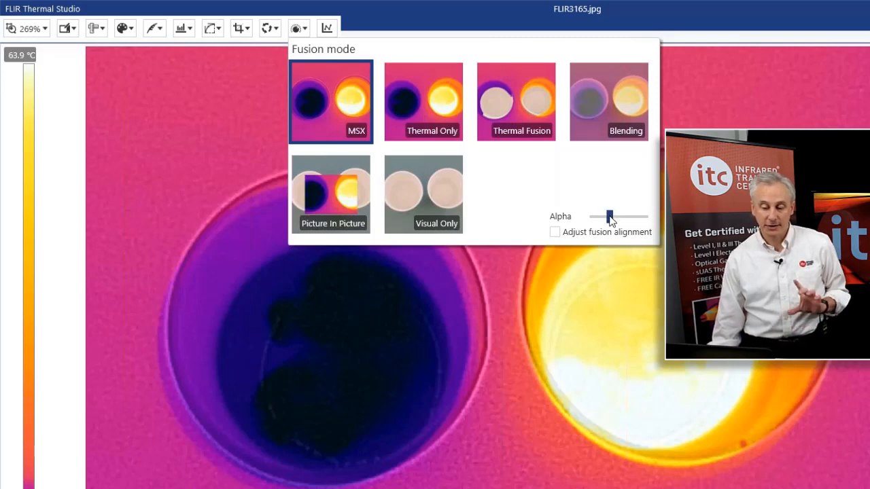
mouse_move(612, 217)
left_mouse_down()
mouse_move(647, 218)
mouse_move(596, 213)
mouse_move(632, 216)
mouse_move(610, 217)
left_mouse_up()
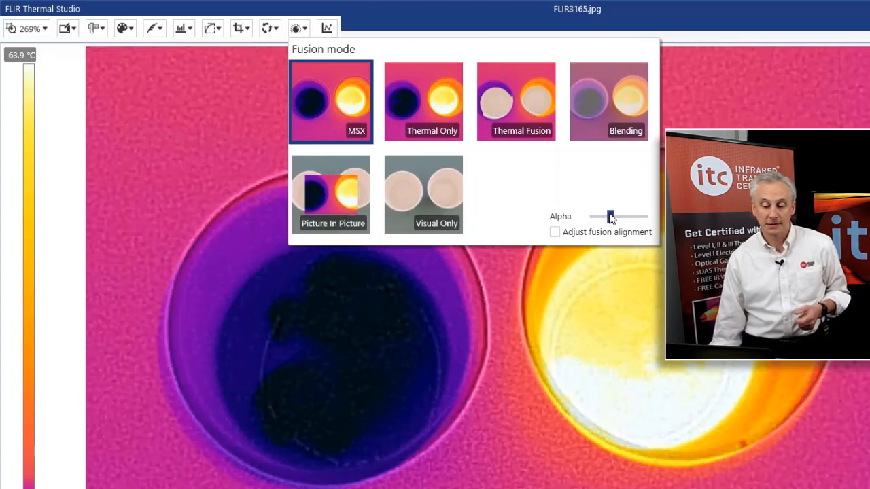
Adjust the fusion alignment by shifting the alignment area over the cups and confirm it.
left_click(556, 233)
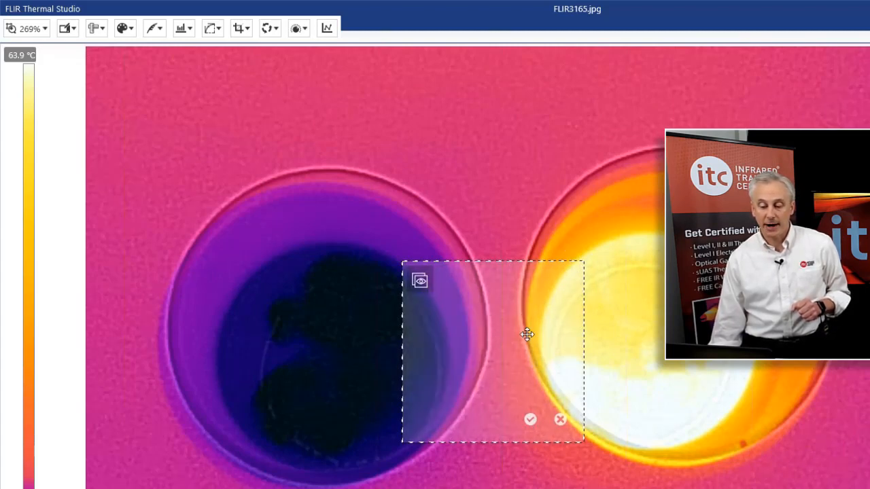
left_click_drag(520, 334, 530, 304)
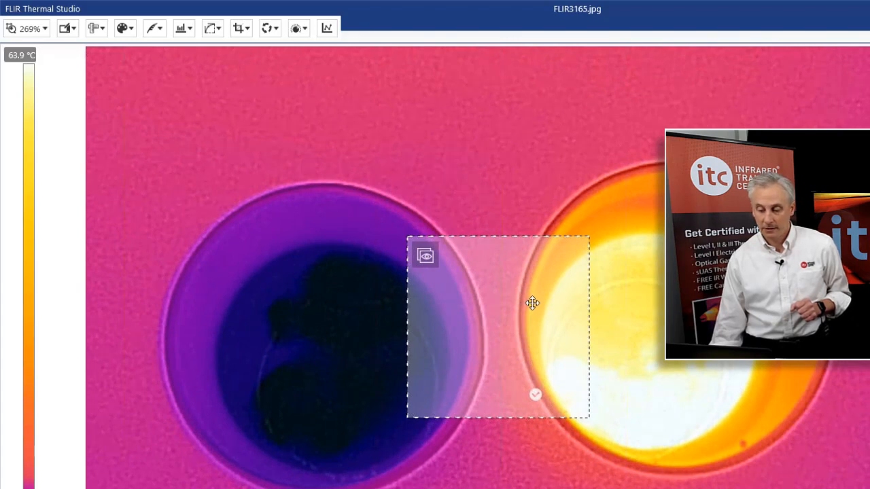
left_click_drag(532, 303, 534, 301)
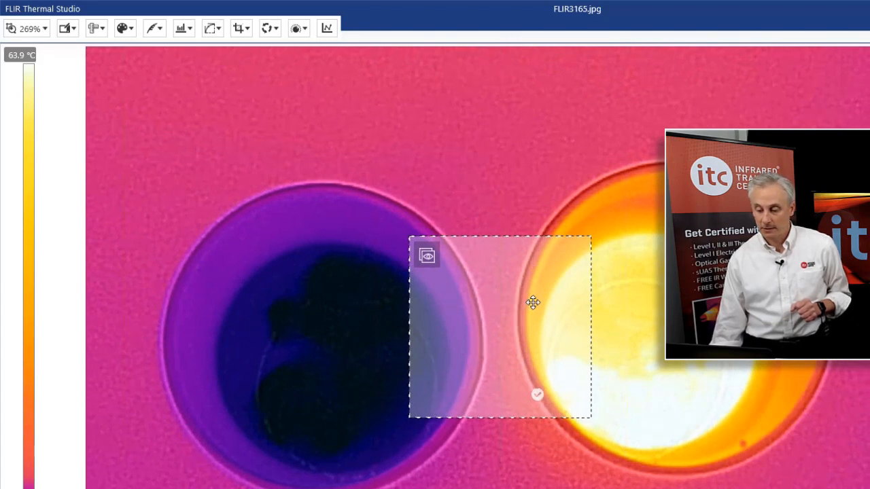
left_click(536, 394)
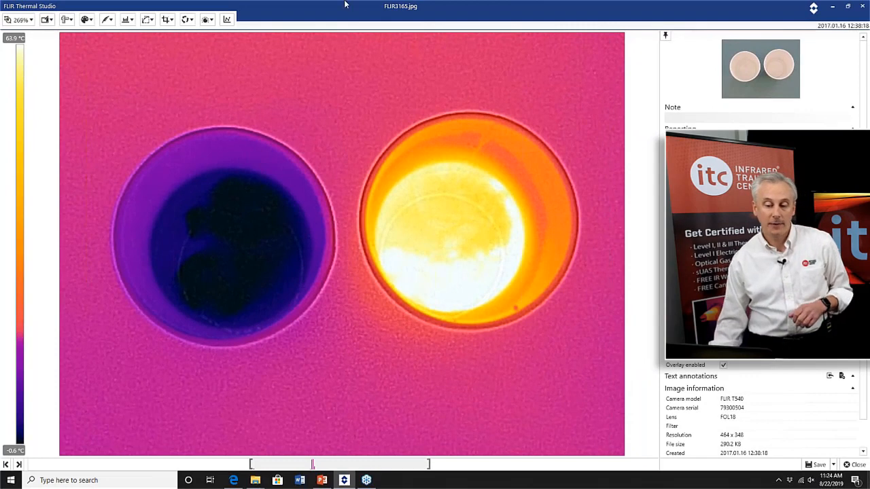
Compare the Visual Only and MSX fusion modes, switching between them and ending on MSX.
left_click(207, 19)
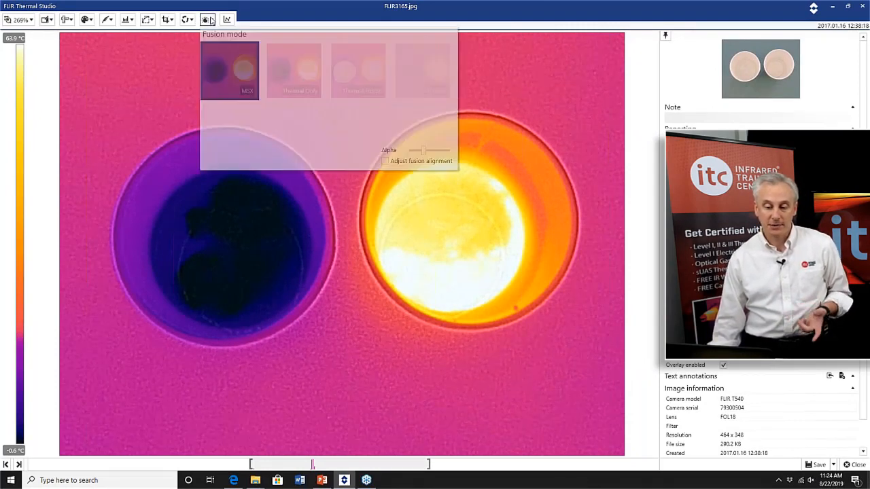
left_click(309, 141)
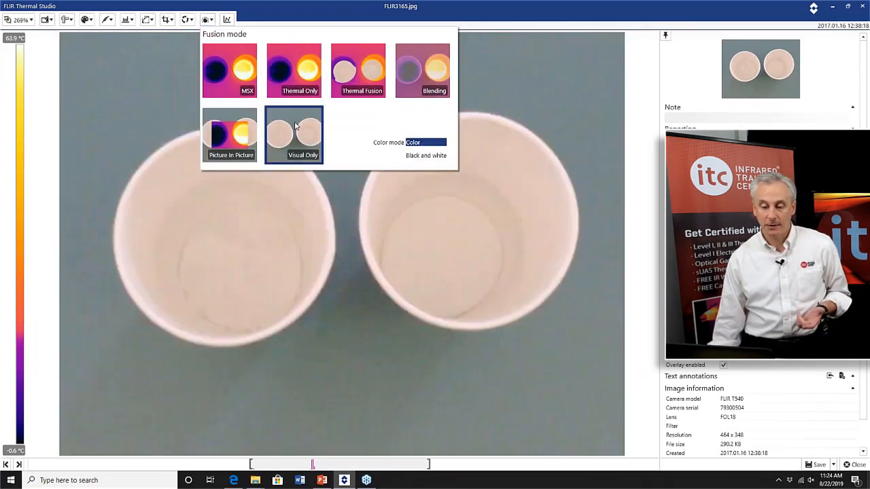
left_click(247, 81)
left_click(281, 143)
left_click(242, 78)
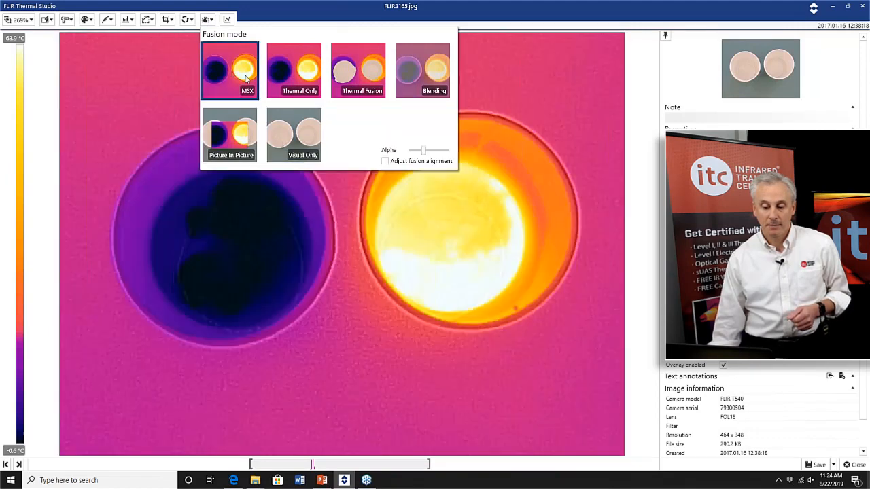
left_click(305, 131)
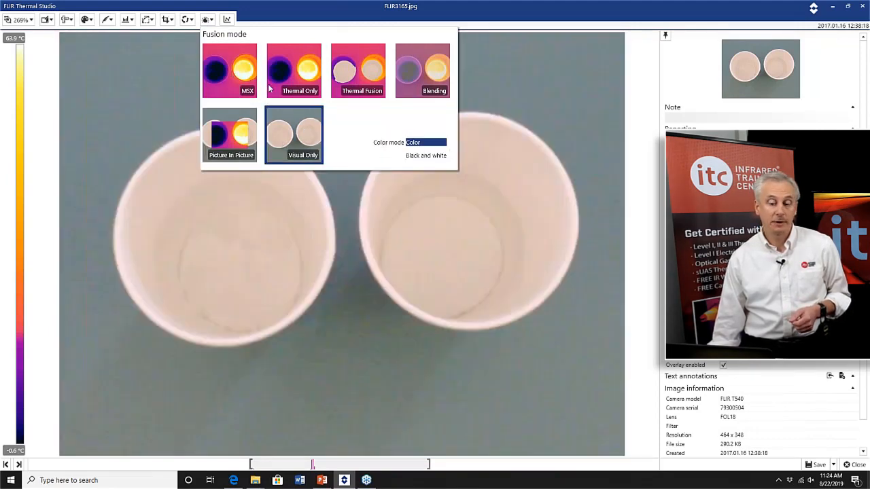
left_click(249, 72)
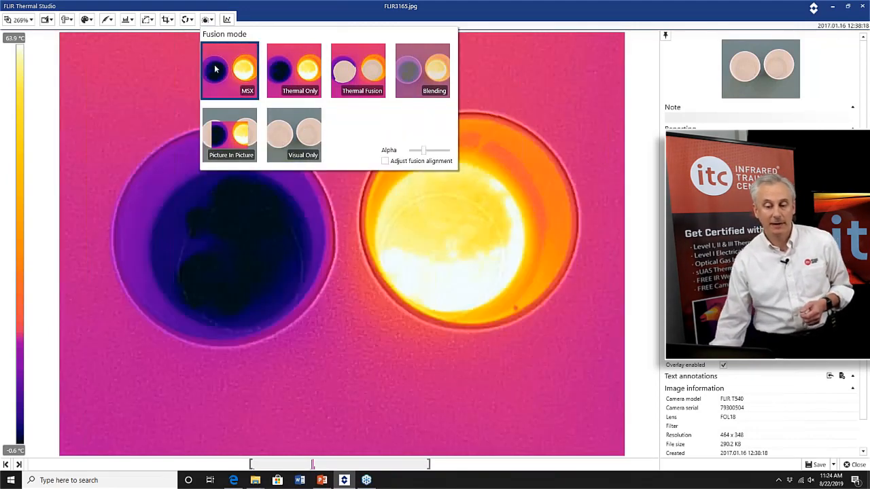
left_click(96, 102)
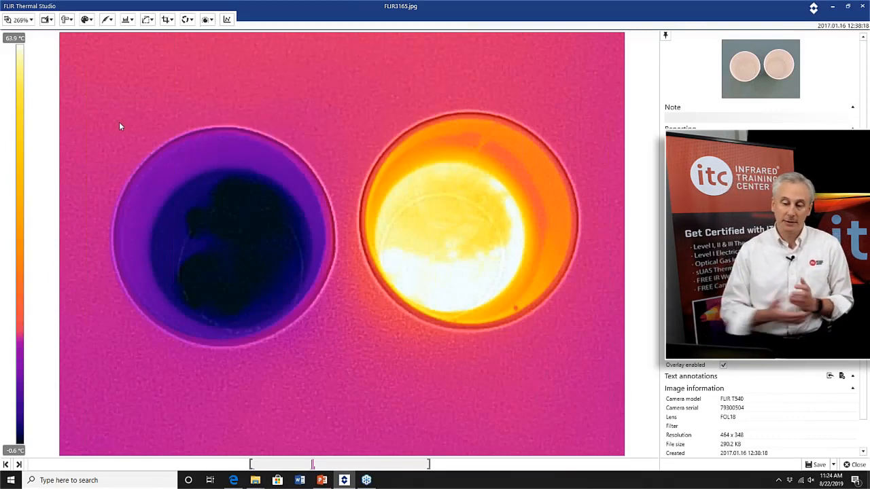
Review the fusion mode and image rotation panels without changing any setting.
left_click(208, 19)
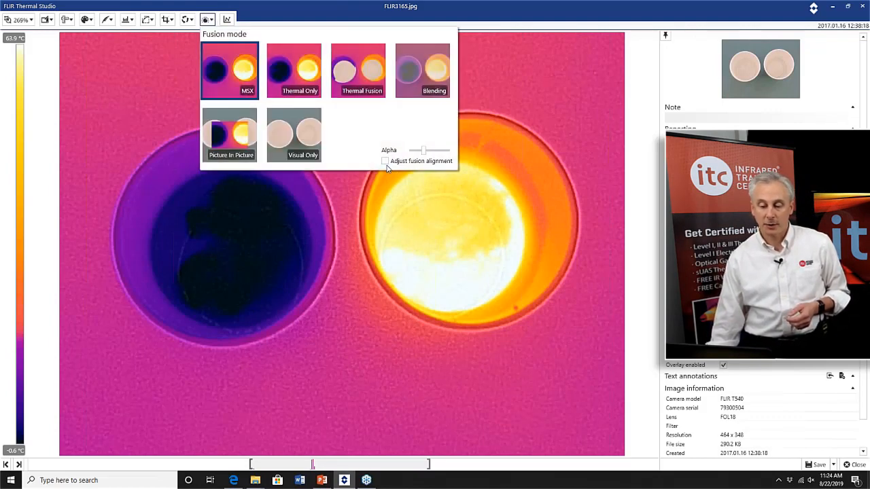
left_click(345, 252)
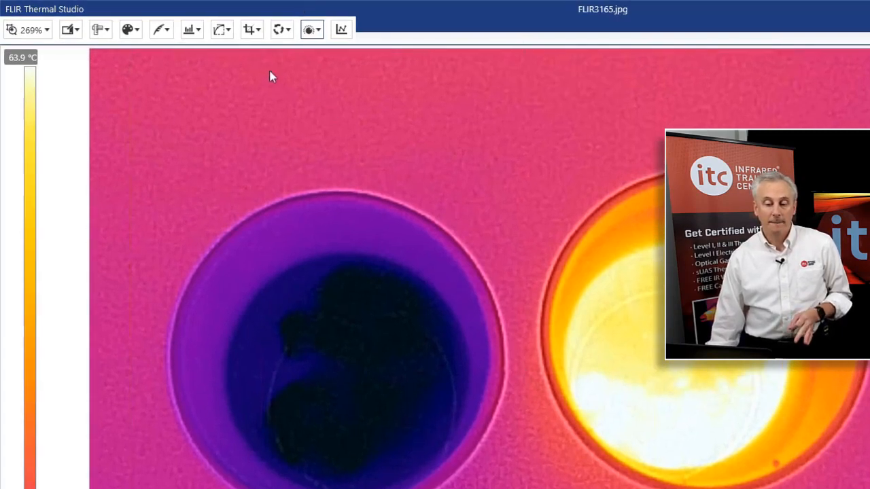
left_click(280, 29)
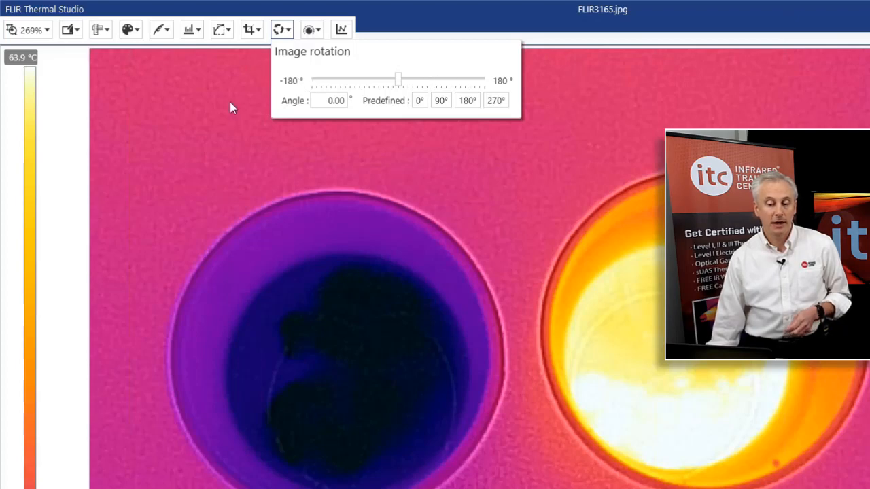
Draw a rectangle measurement over the hot cup, shift it toward the cold cup, then remove it.
left_click(104, 31)
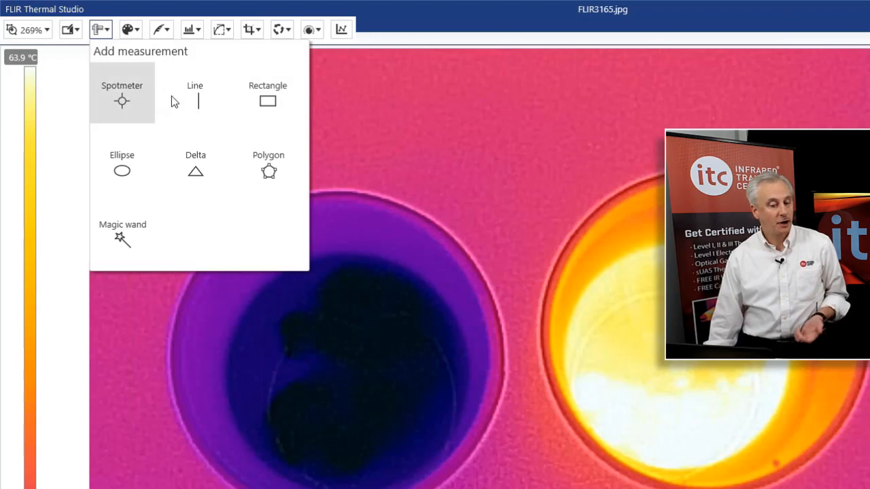
left_click(266, 102)
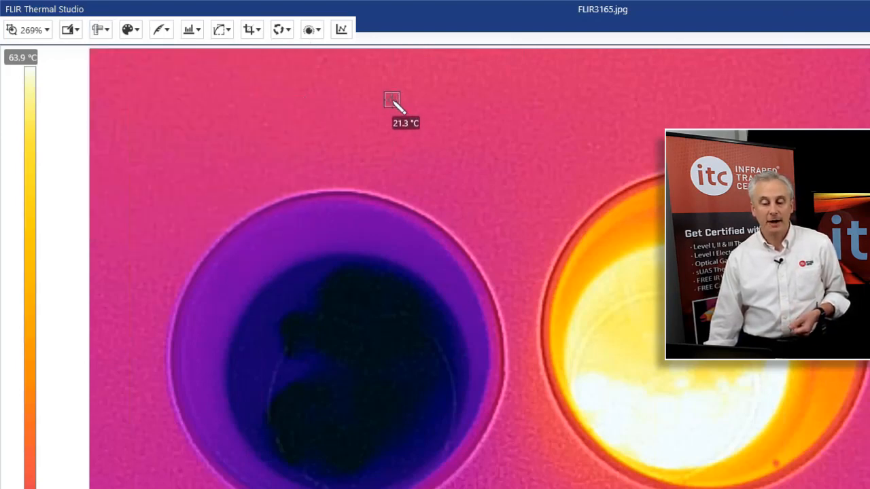
mouse_move(392, 101)
left_mouse_down()
mouse_move(587, 252)
mouse_move(537, 192)
mouse_move(662, 265)
left_mouse_up()
mouse_move(528, 169)
left_mouse_down()
mouse_move(616, 274)
mouse_move(659, 294)
mouse_move(686, 326)
mouse_move(690, 307)
left_mouse_up()
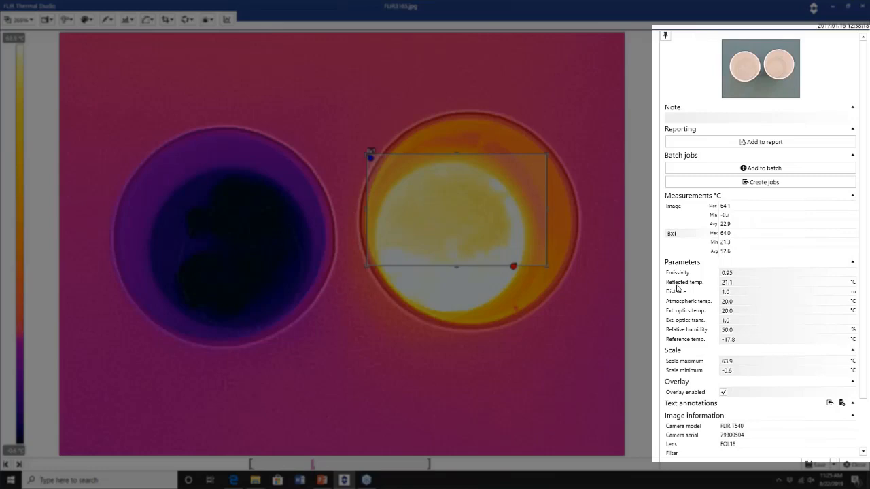
left_click_drag(469, 216, 423, 218)
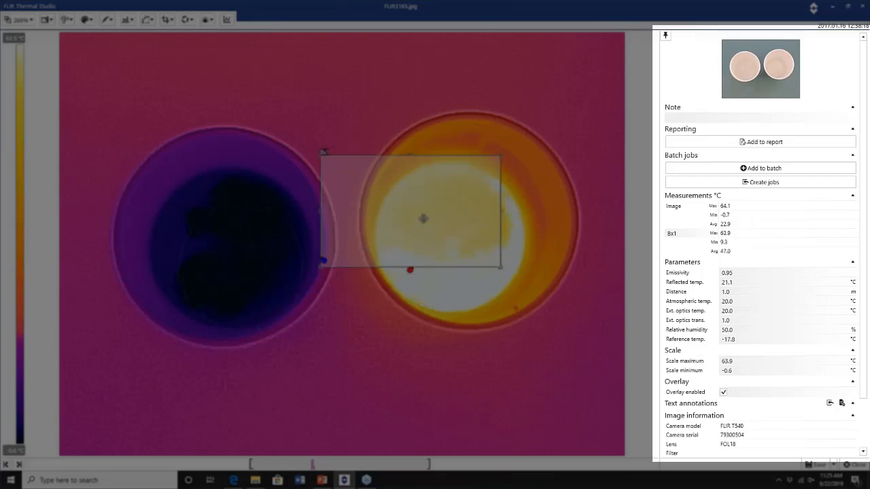
left_click(402, 199)
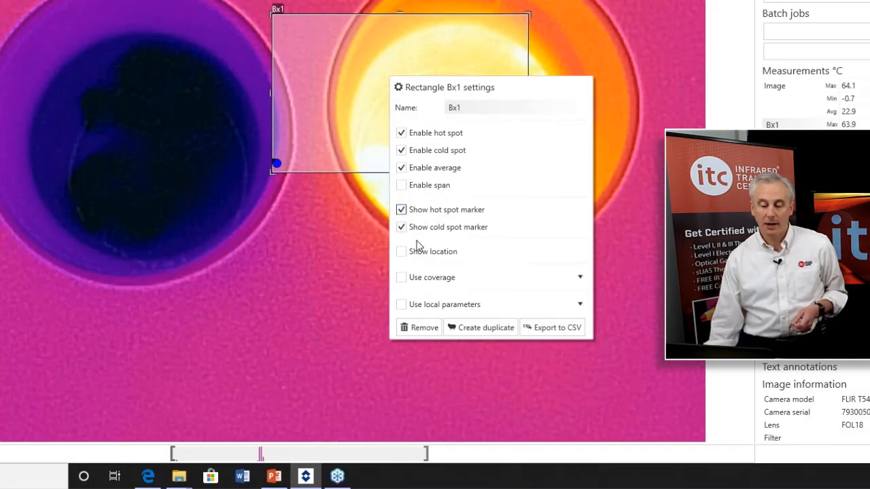
left_click(426, 328)
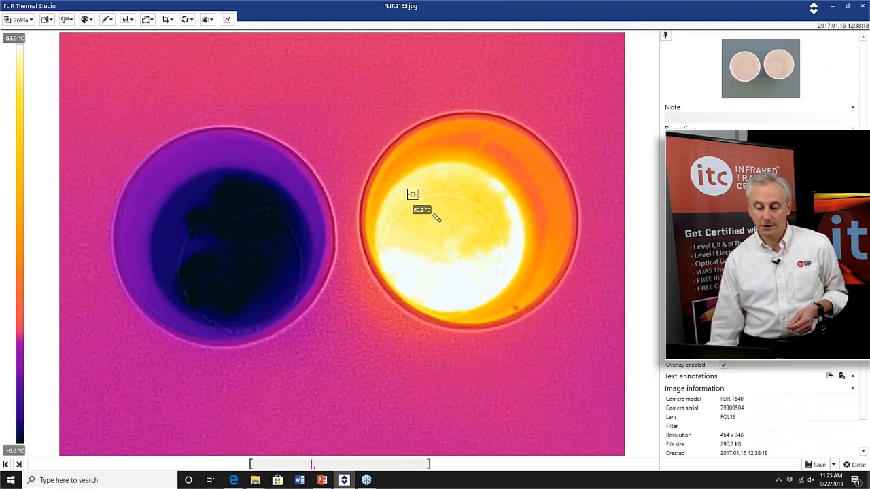
Draw a rectangle measurement and position it above the cold cup's rim.
left_click_drag(413, 194, 499, 293)
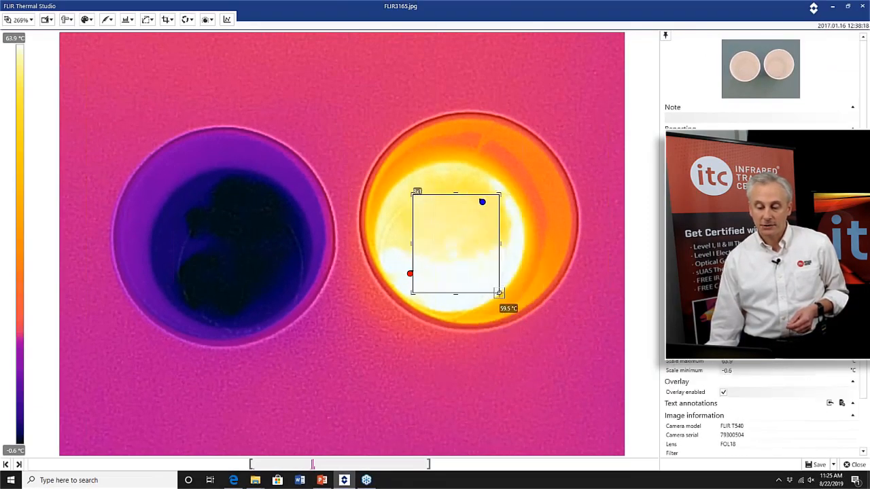
left_click_drag(455, 245, 315, 132)
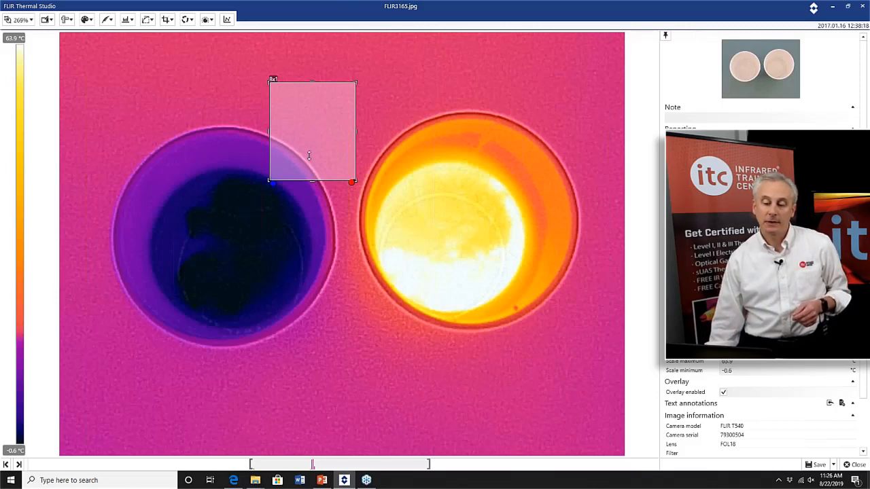
left_click_drag(308, 156, 309, 122)
Duplicate the rectangle measurement and align the copy beside it above the hot cup's rim.
double_click(319, 110)
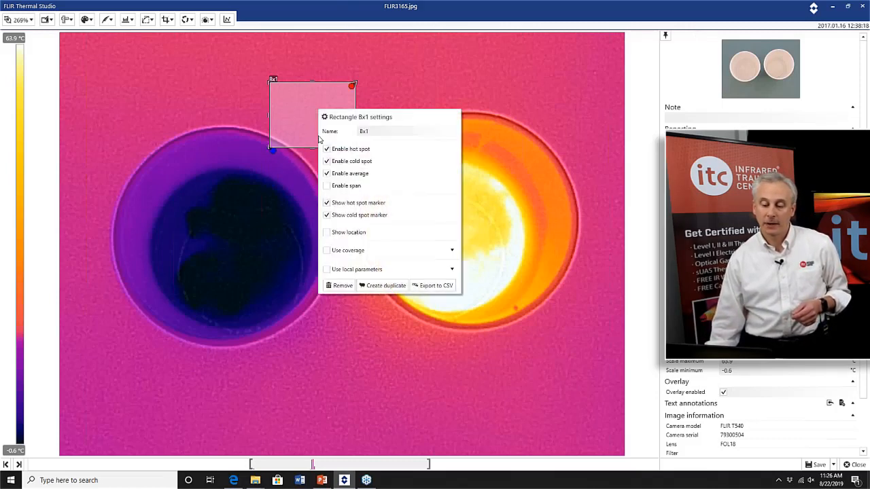
left_click(373, 290)
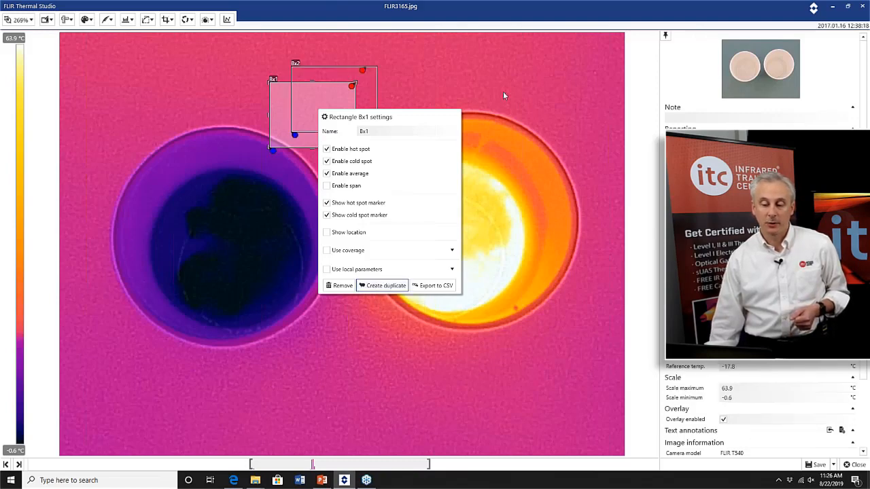
left_click(408, 88)
left_click_drag(375, 87, 440, 103)
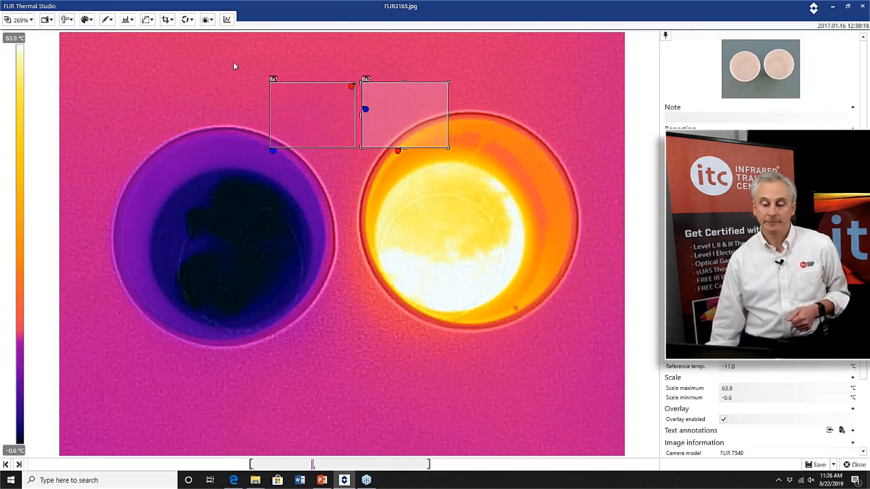
left_click_drag(303, 85, 300, 74)
left_click_drag(376, 86, 375, 72)
Draw a polygon measurement spanning both cups.
left_click(66, 19)
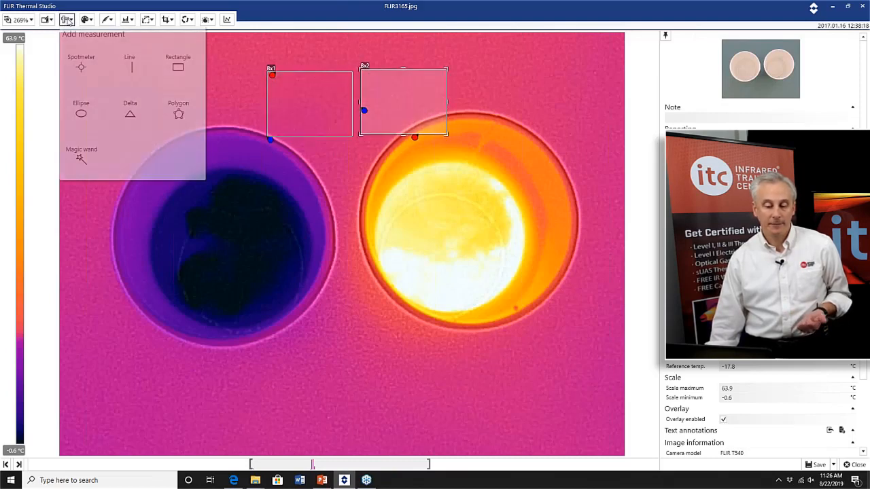
left_click(182, 117)
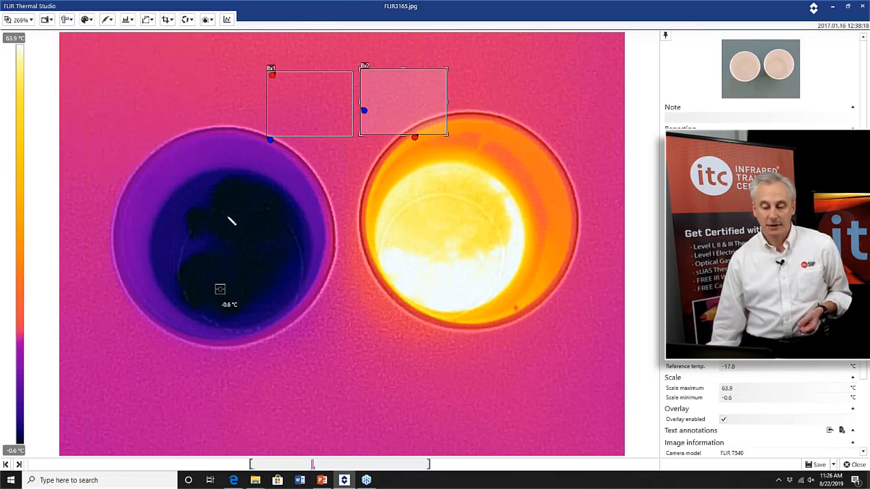
left_click(224, 286)
left_click(227, 218)
left_click(325, 187)
left_click(457, 255)
left_click(396, 384)
left_click(324, 373)
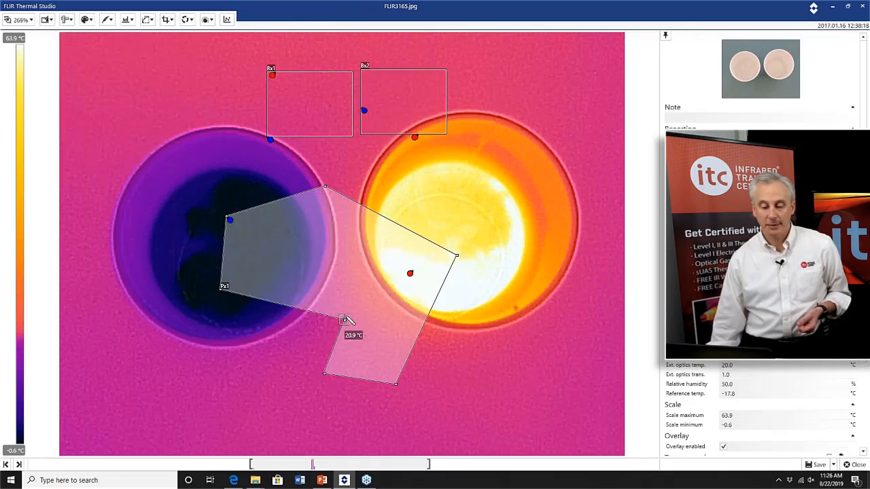
left_click(323, 271)
left_click(258, 352)
left_click(180, 331)
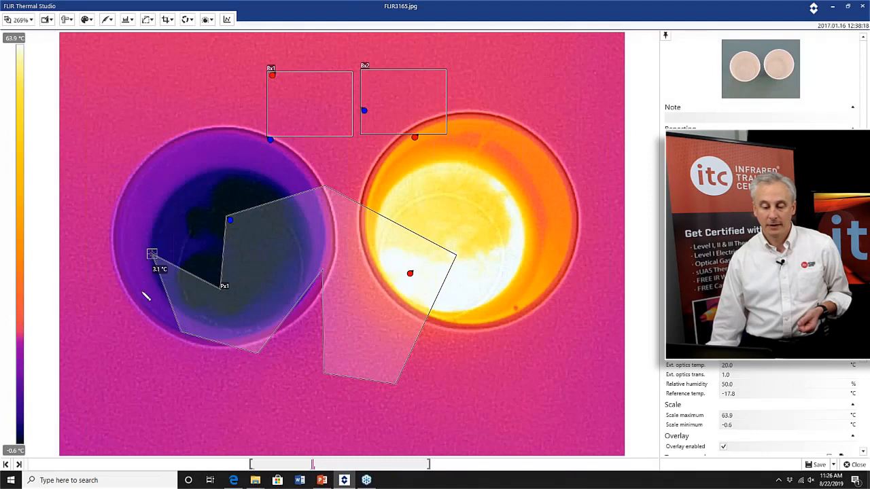
double_click(138, 328)
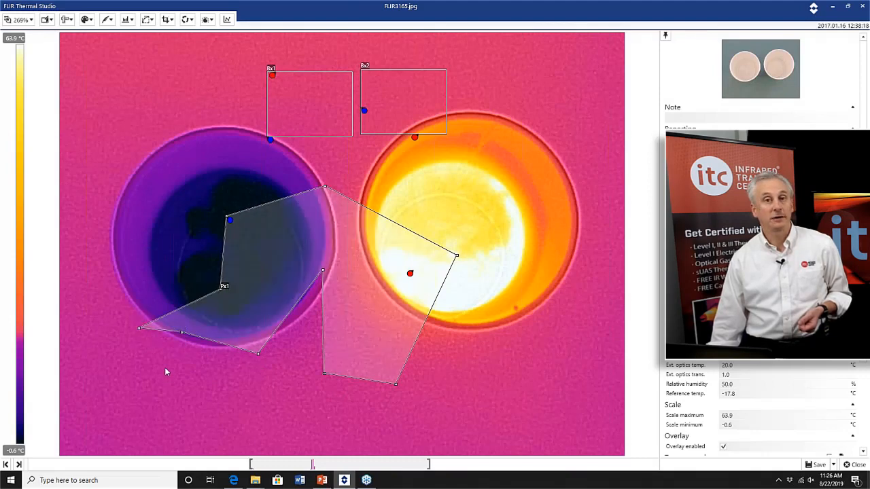
Move the polygon over the hot cup, then remove the polygon measurement.
left_click_drag(311, 224, 383, 225)
left_click_drag(395, 271, 388, 289)
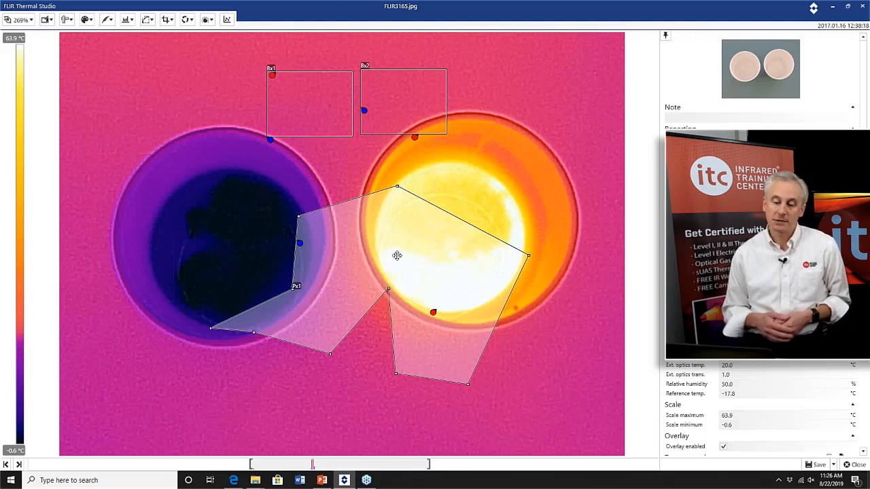
right_click(413, 246)
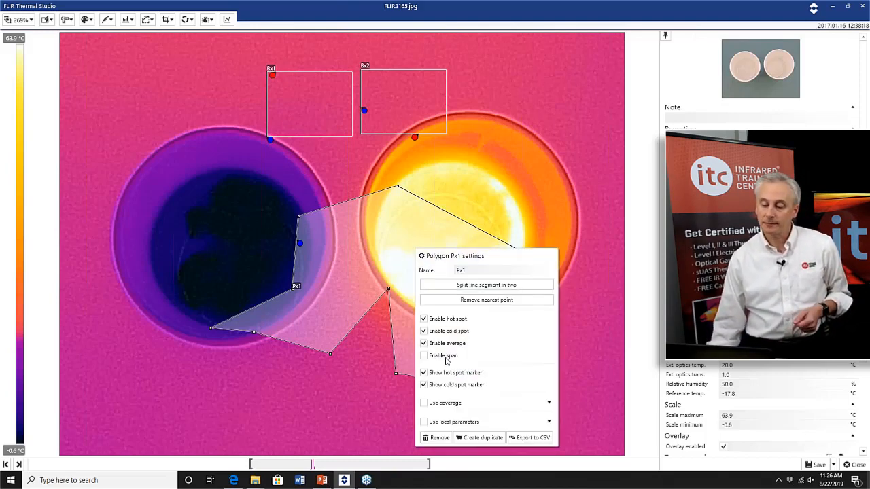
left_click(436, 438)
Create a magic wand measurement on the hot cup, vary its tolerance, then remove it.
left_click(68, 20)
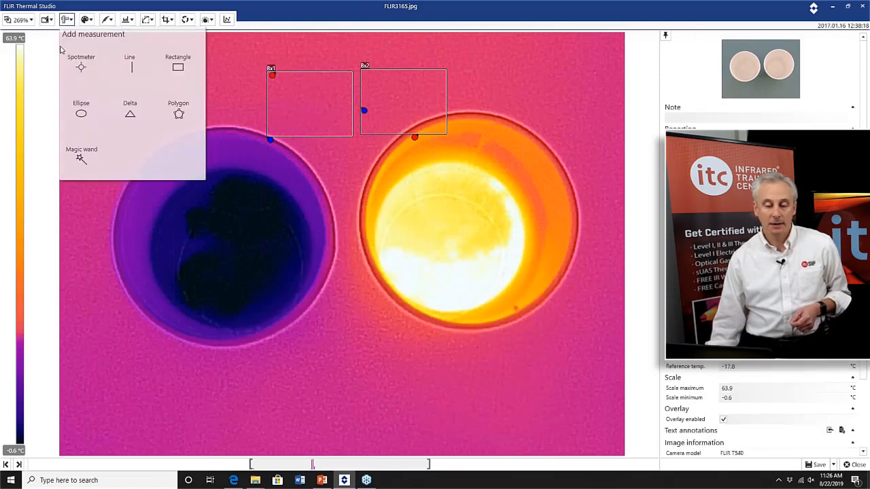
left_click(81, 158)
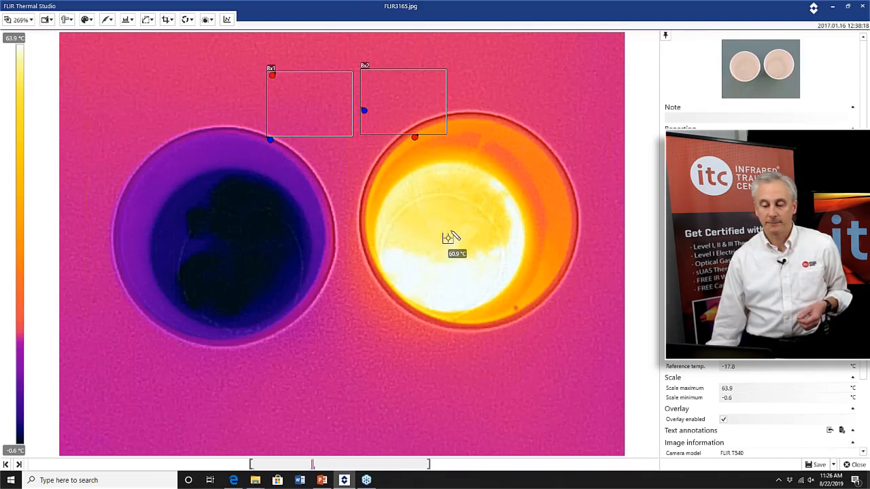
left_click(452, 231)
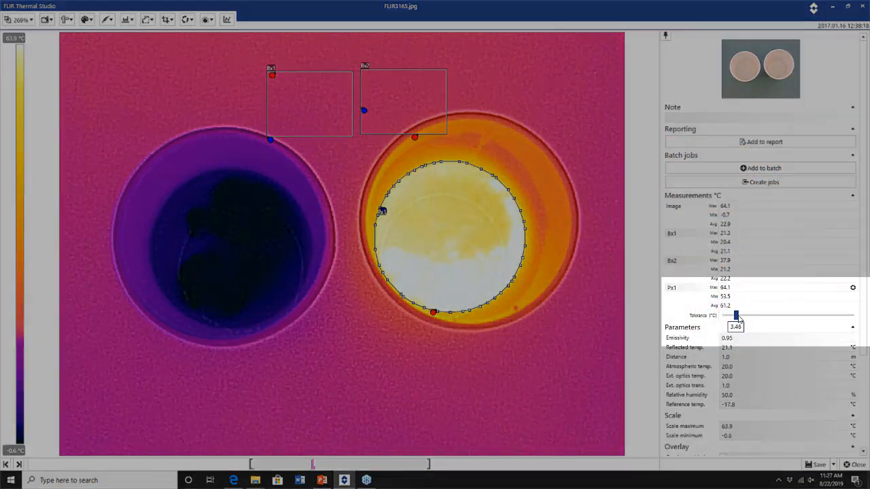
left_click_drag(733, 318, 797, 320)
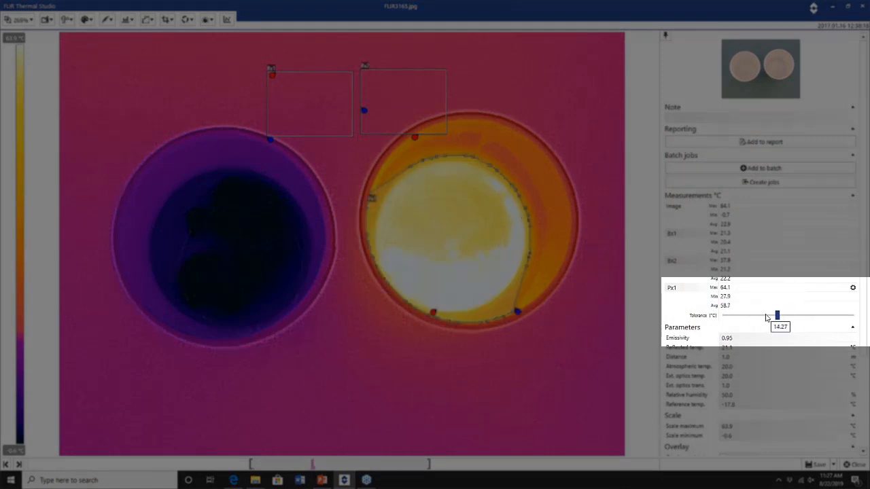
left_click_drag(729, 319, 736, 318)
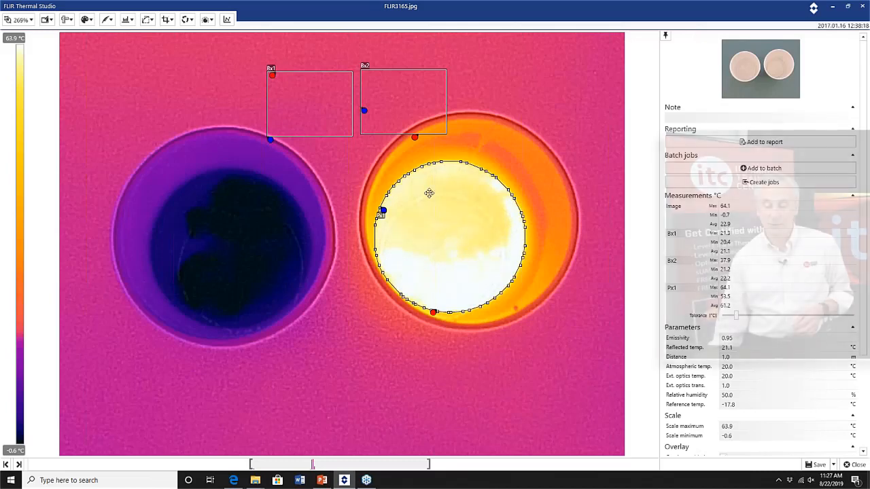
left_click(431, 220)
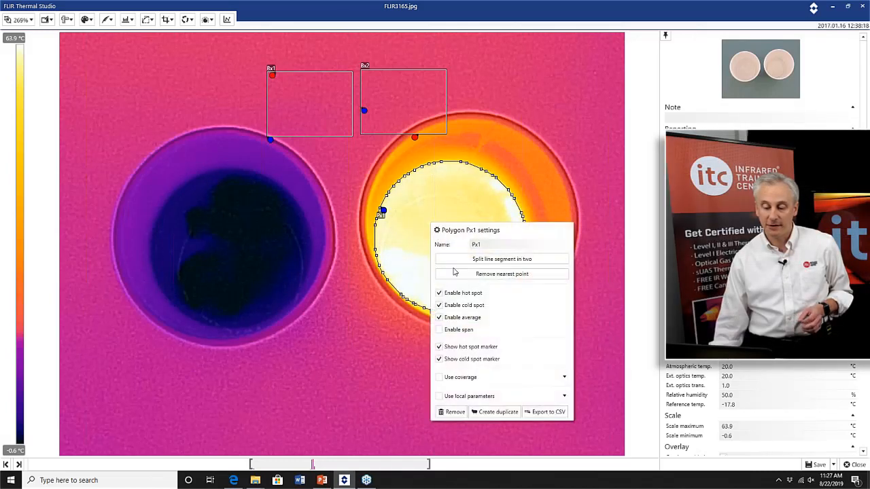
left_click(452, 412)
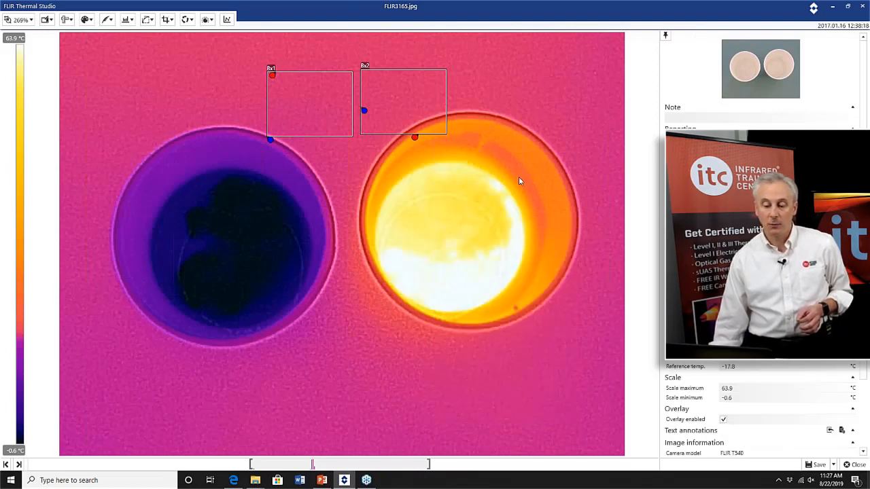
Add another magic wand measurement on the hot cup's bright centre, then remove it.
left_click(67, 19)
left_click(86, 161)
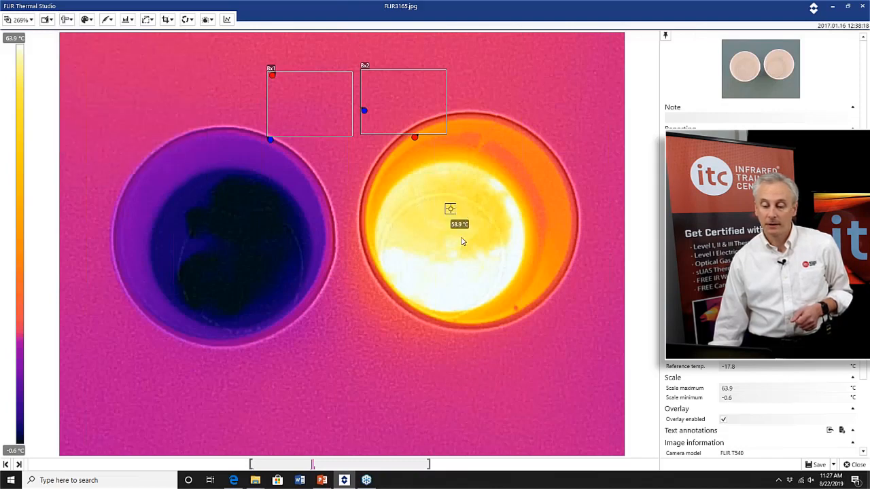
left_click(452, 207)
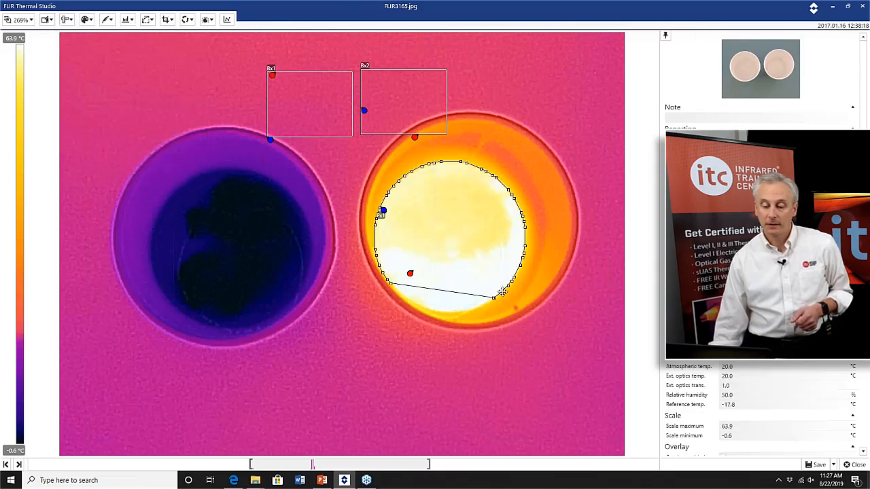
left_click(457, 216)
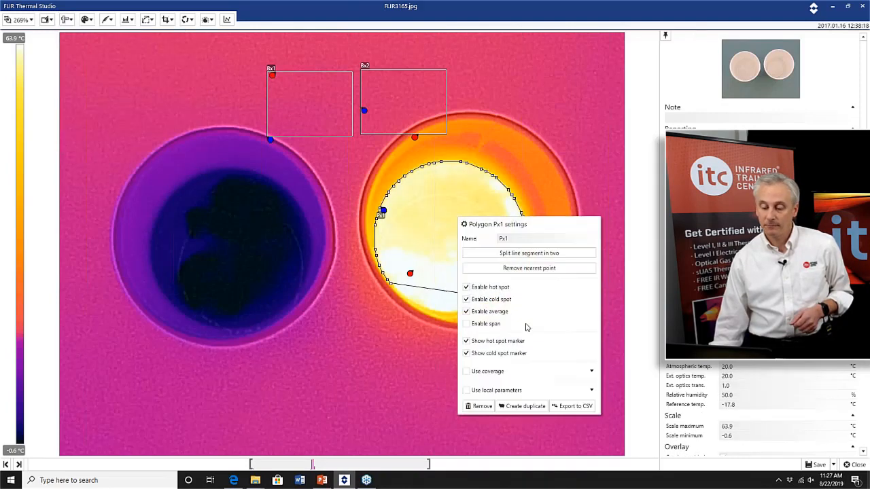
left_click(482, 406)
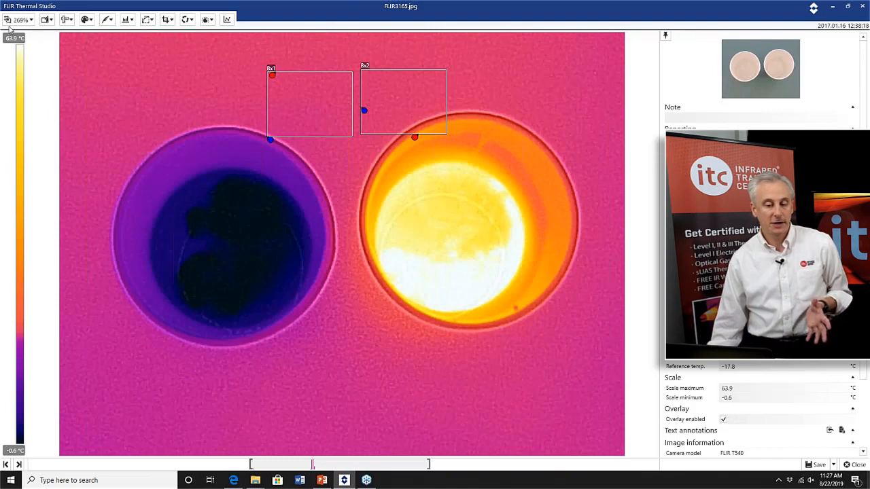
Close the image without saving changes.
left_click(66, 21)
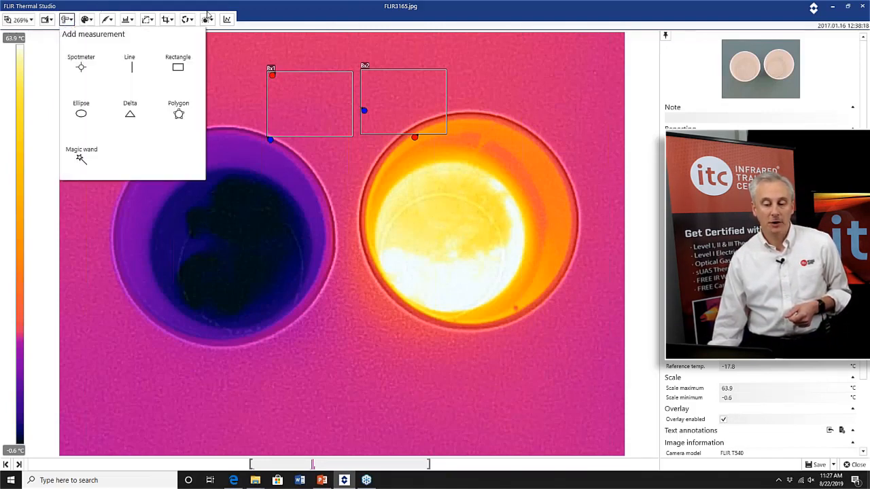
left_click(283, 19)
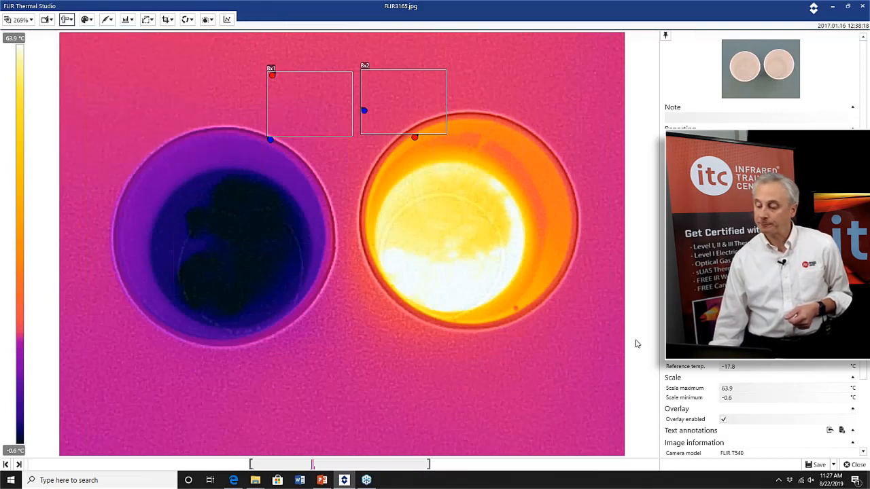
left_click(858, 464)
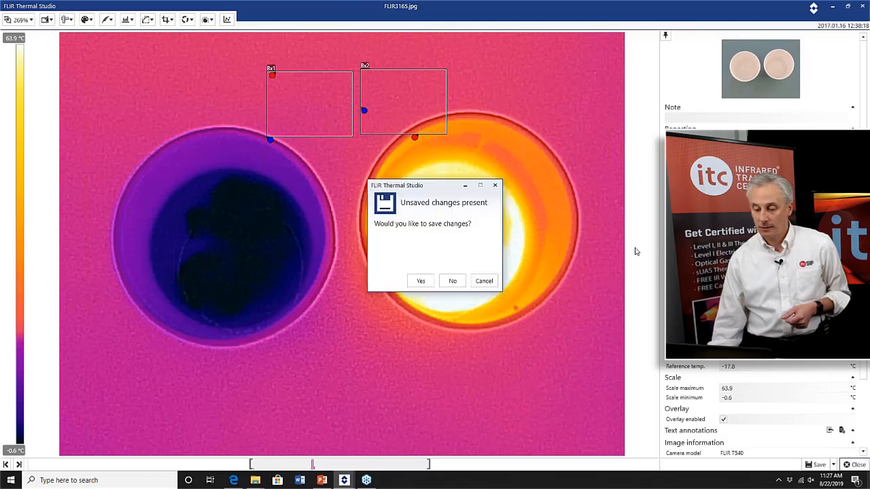
left_click(456, 282)
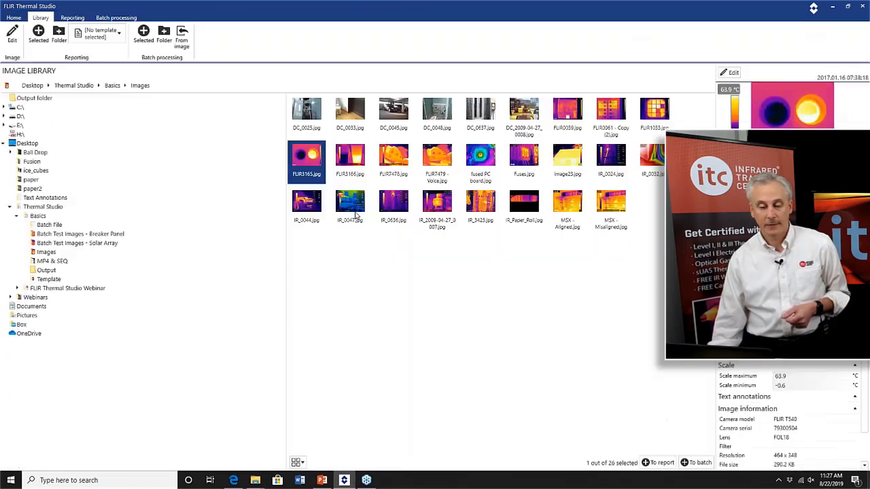
Create a new reporting template.
left_click(72, 17)
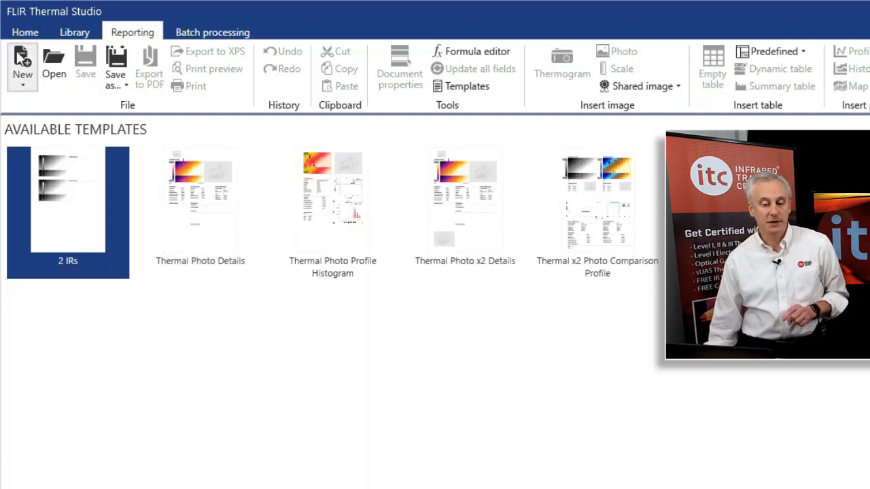
left_click(21, 85)
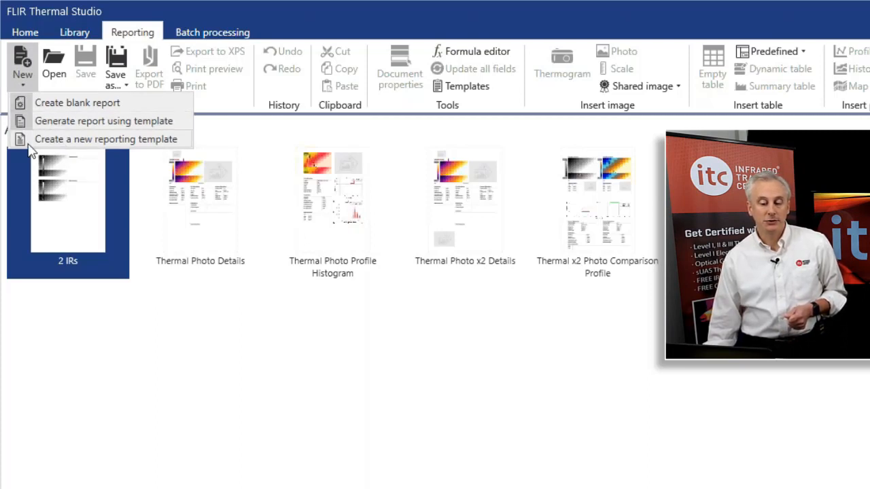
left_click(119, 140)
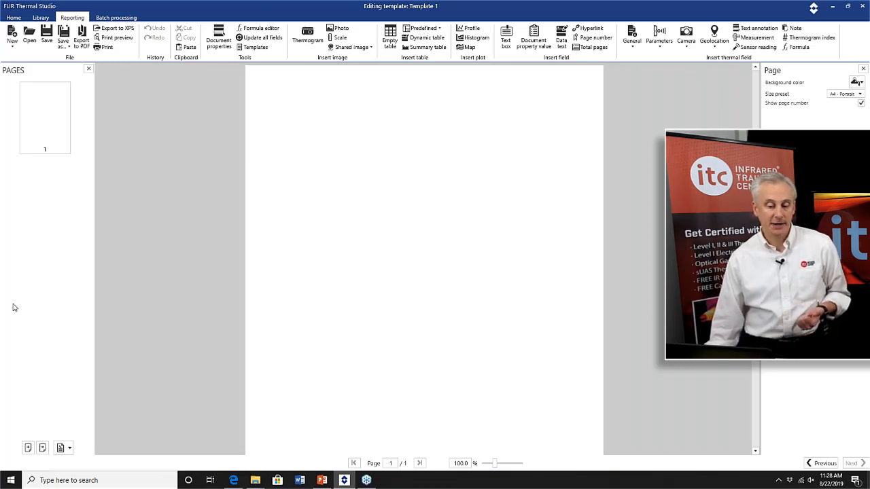
Hide and restore the page previews and properties panels of the template editor.
left_click(88, 68)
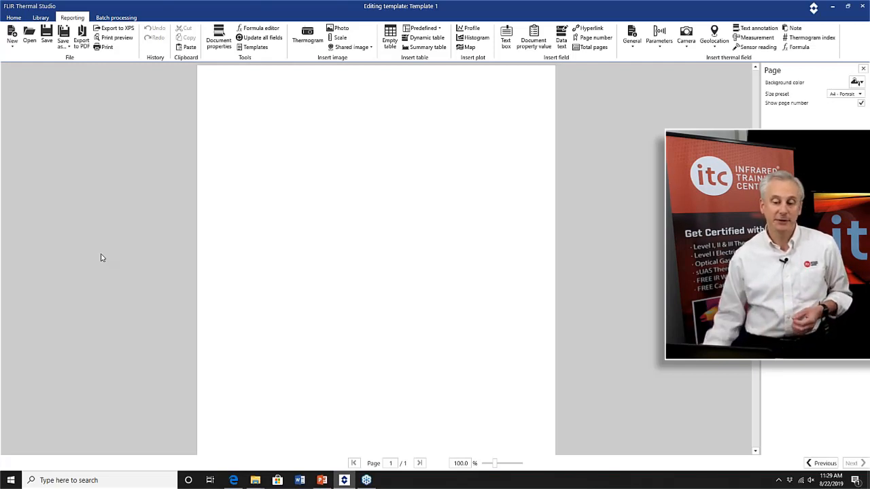
right_click(96, 215)
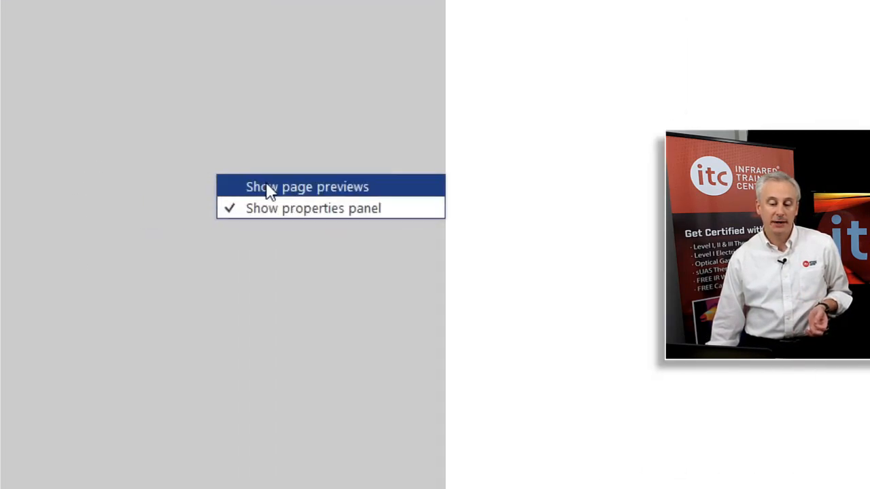
left_click(269, 186)
right_click(272, 197)
left_click(287, 208)
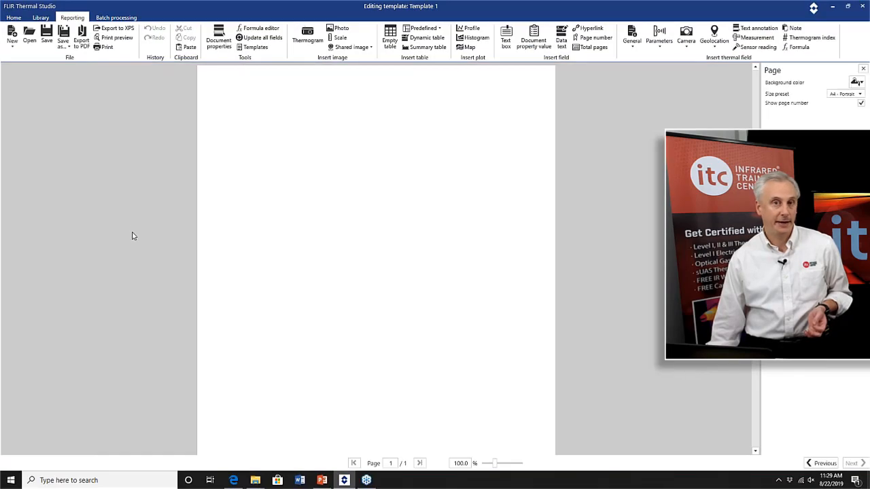
right_click(133, 235)
left_click(139, 235)
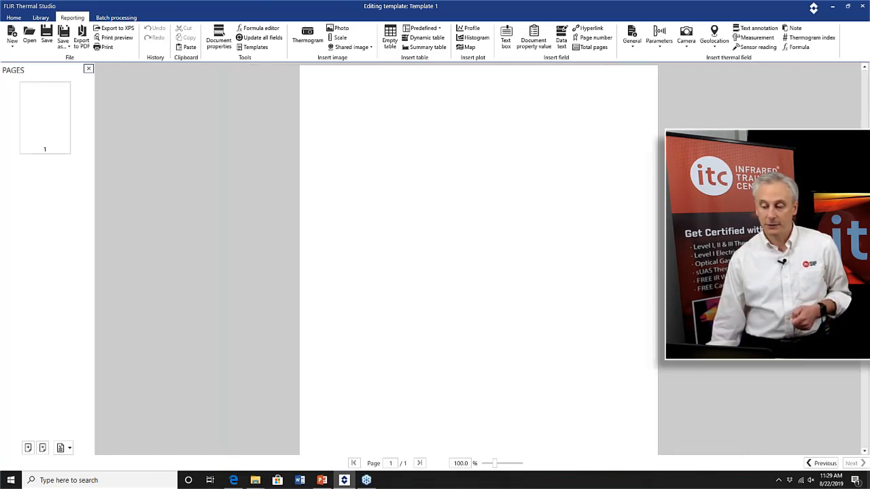
left_click(708, 375)
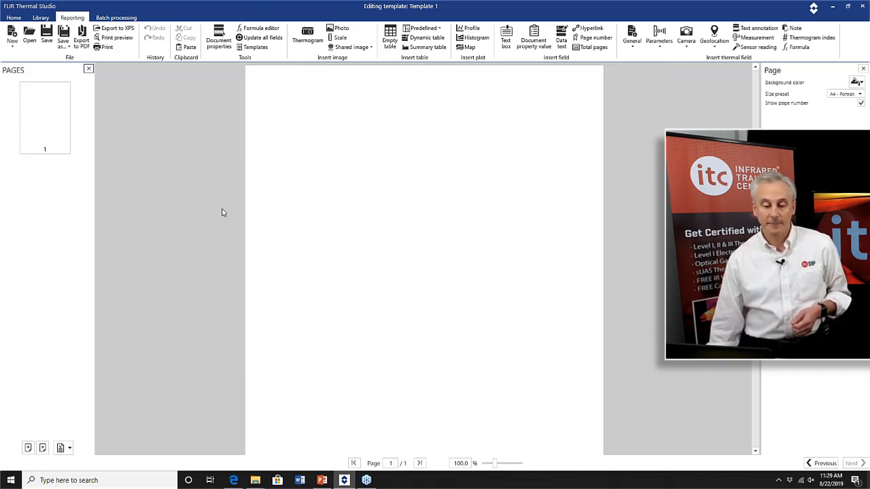
Examine the context menus of the page and the surrounding workspace.
right_click(343, 210)
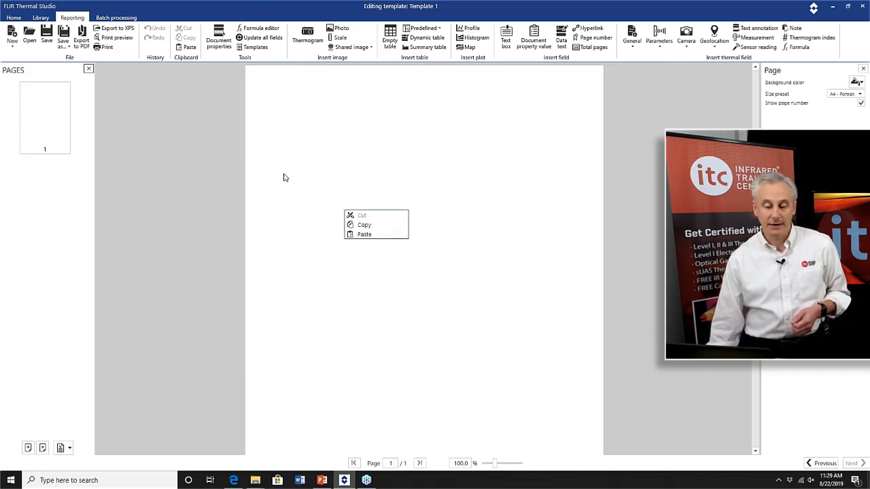
right_click(175, 206)
right_click(341, 190)
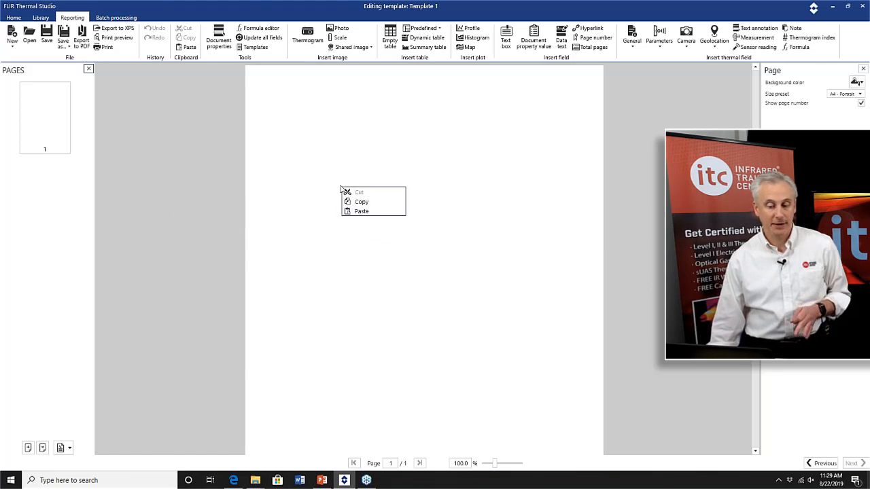
left_click(169, 157)
right_click(174, 167)
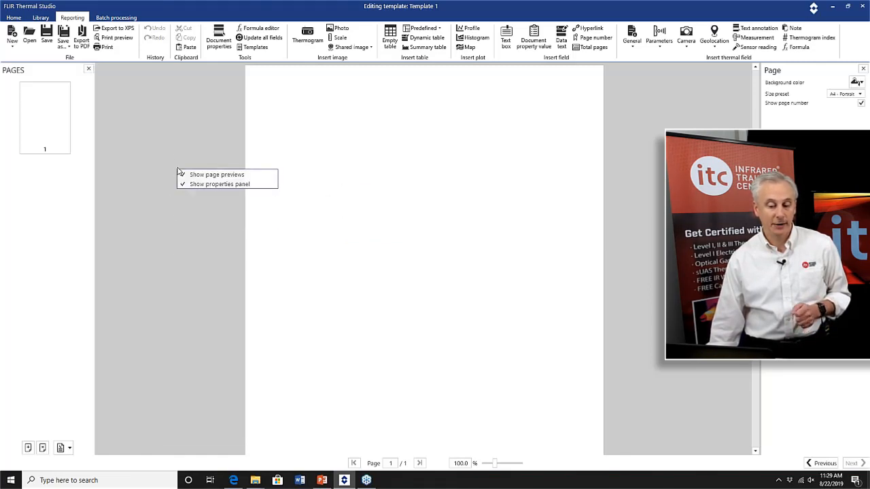
left_click(180, 172)
right_click(168, 161)
left_click(173, 167)
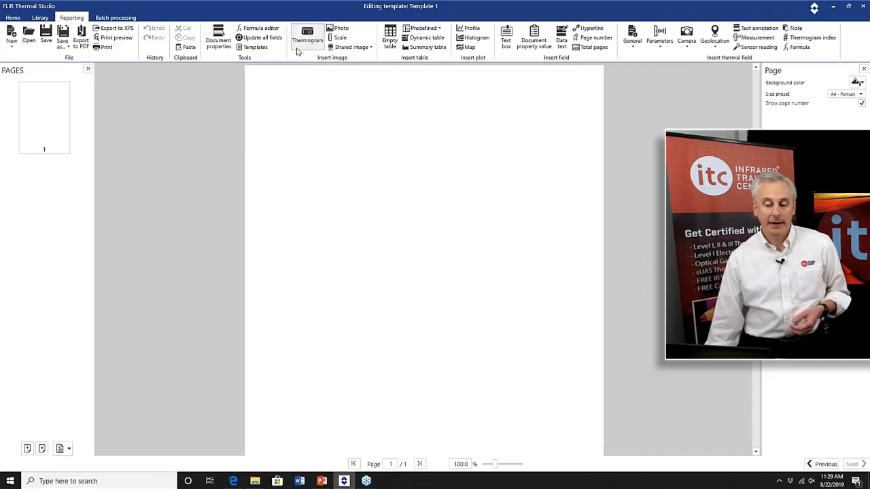
Insert a thermogram and a visual photo side by side near the top of the page.
left_click(301, 40)
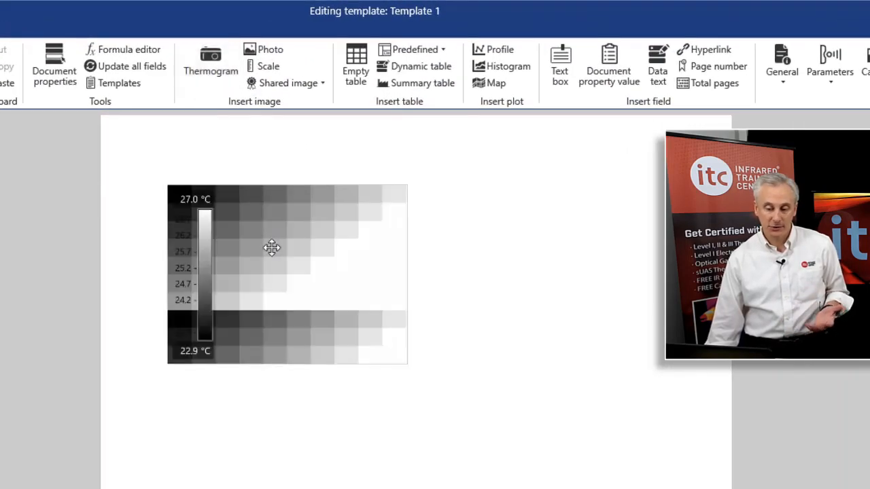
left_click_drag(262, 291, 252, 309)
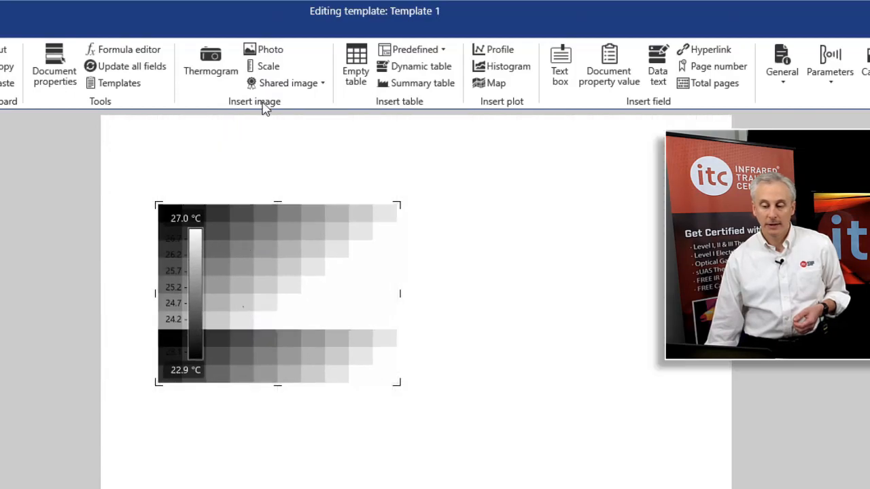
left_click(269, 53)
left_click_drag(567, 287, 553, 349)
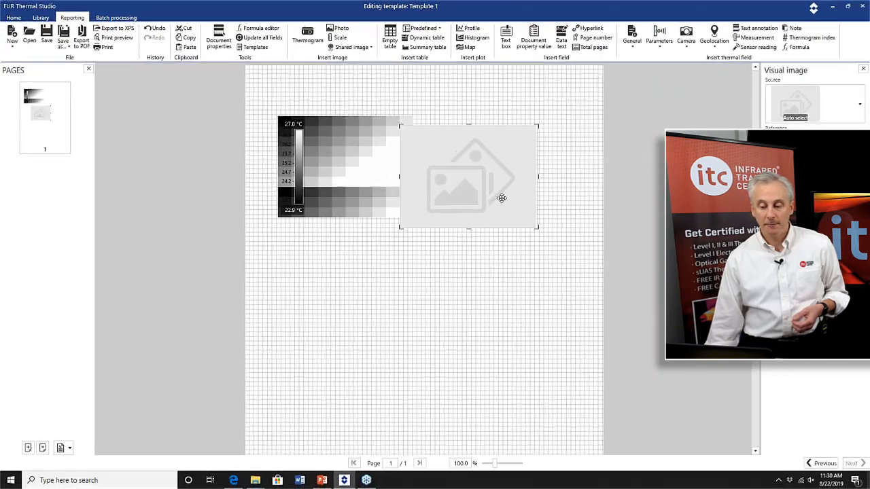
left_click_drag(501, 197, 515, 200)
left_click_drag(365, 195, 364, 188)
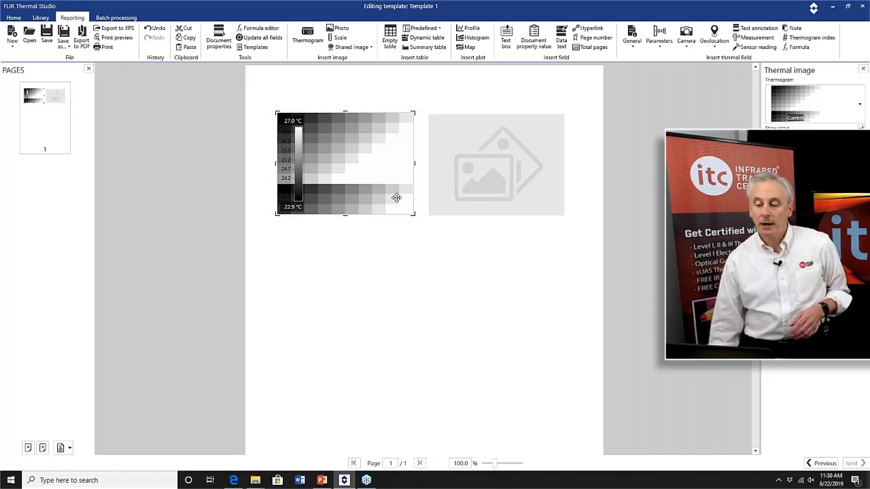
left_click(453, 176)
left_click_drag(453, 175, 451, 174)
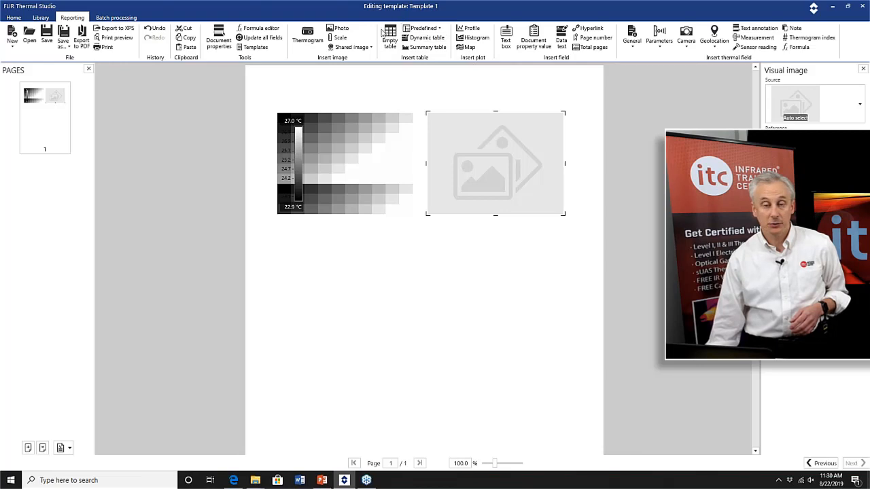
Insert a predefined Measurements table below the thermogram and size it to the thermogram's width.
left_click(439, 30)
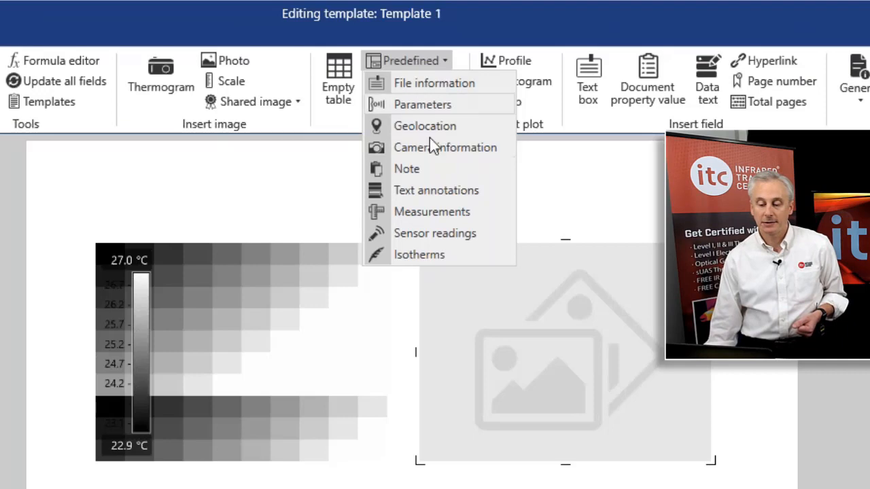
left_click(432, 216)
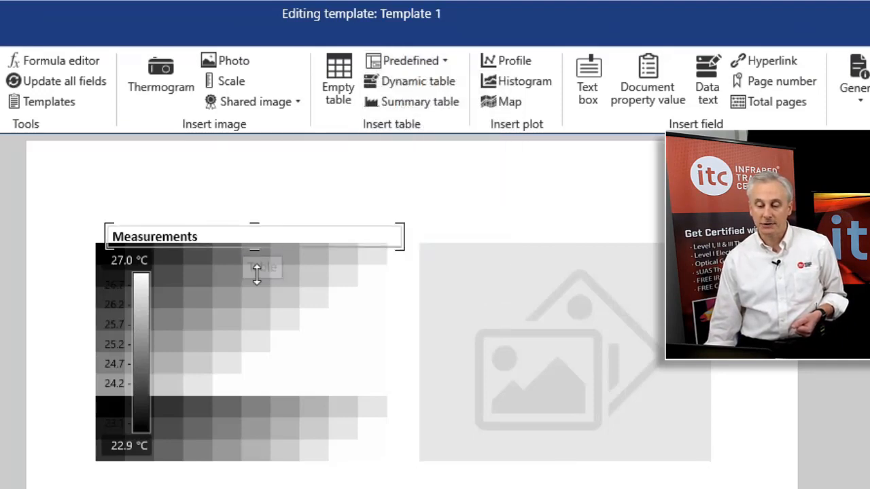
left_click_drag(256, 274, 254, 276)
left_click(304, 232)
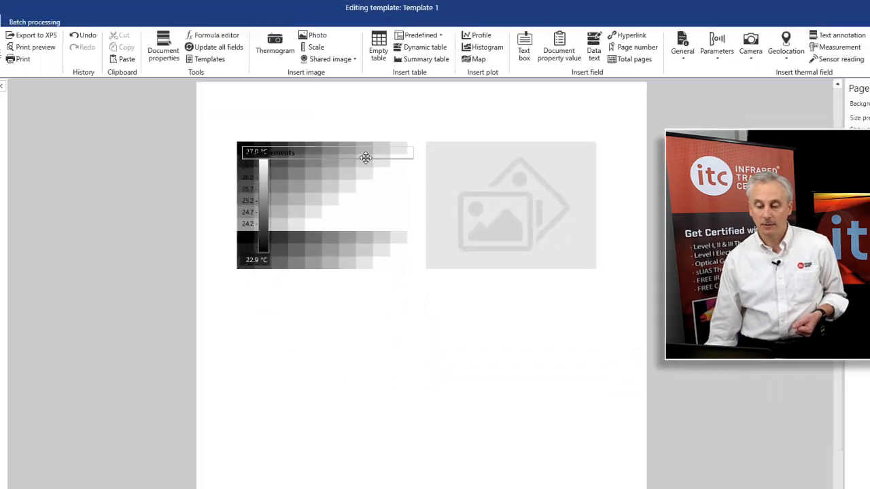
left_click_drag(356, 164, 354, 225)
left_click_drag(336, 179, 331, 312)
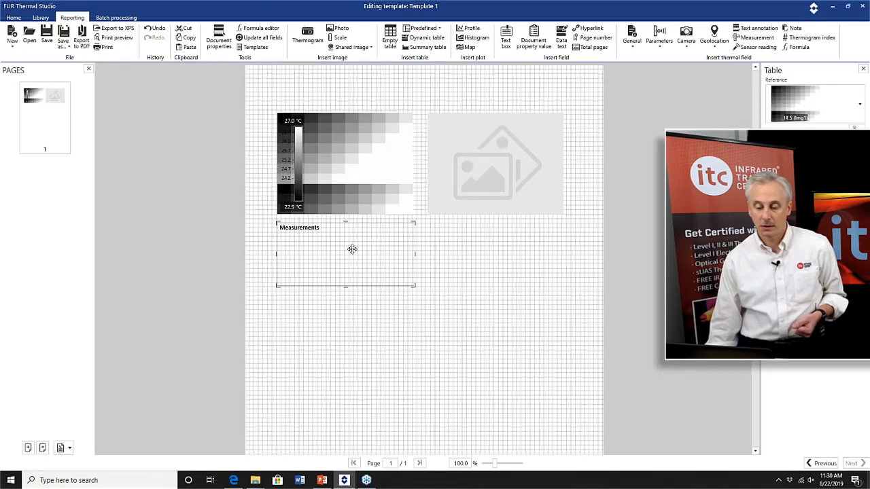
left_click_drag(352, 249, 345, 252)
left_click(344, 292)
left_click(344, 284)
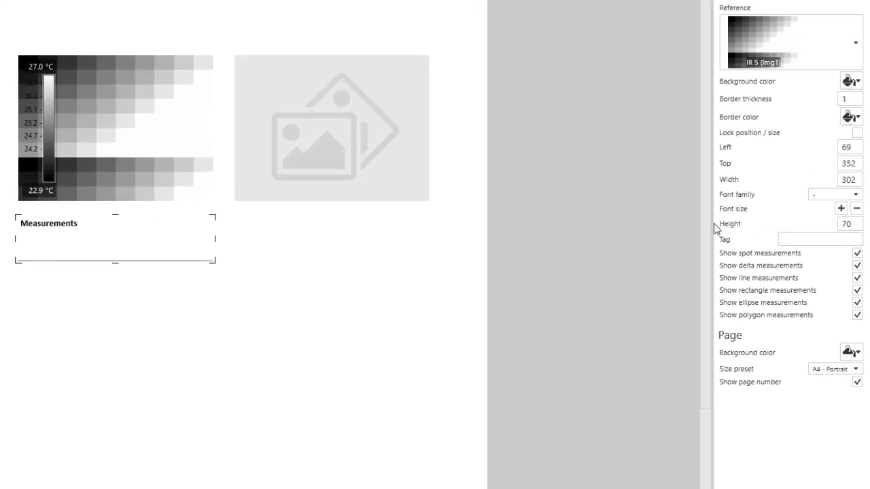
Turn off line, ellipse and polygon measurements in the Measurements table's settings.
left_click_drag(704, 222, 628, 238)
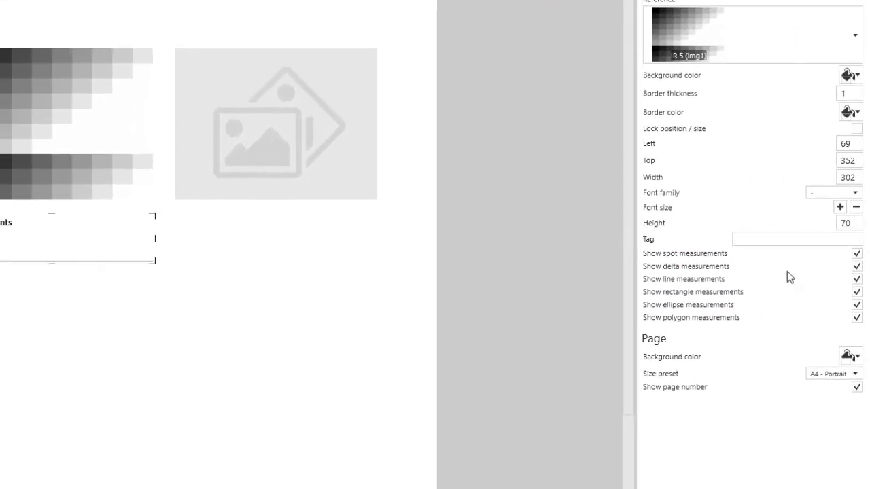
left_click(854, 279)
left_click(856, 305)
left_click(856, 318)
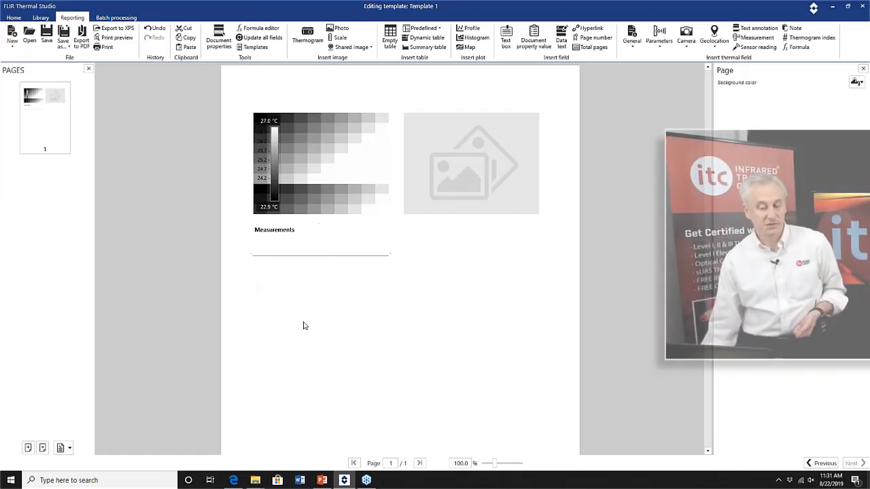
left_click(36, 244)
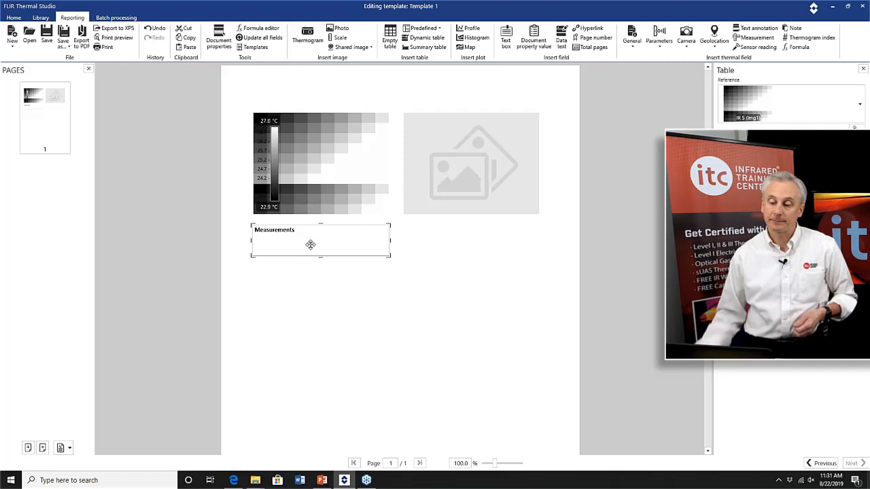
Insert a predefined Text annotations table below the photo and size it to the photo's width.
left_click(438, 29)
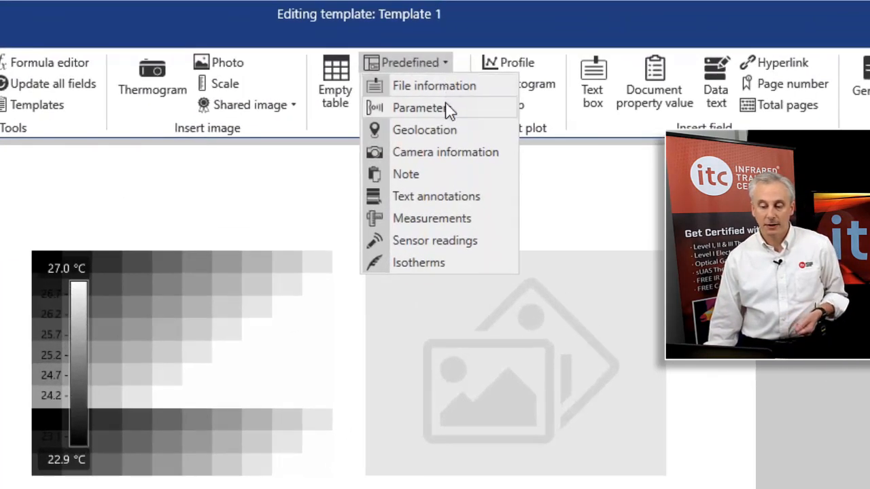
left_click(422, 197)
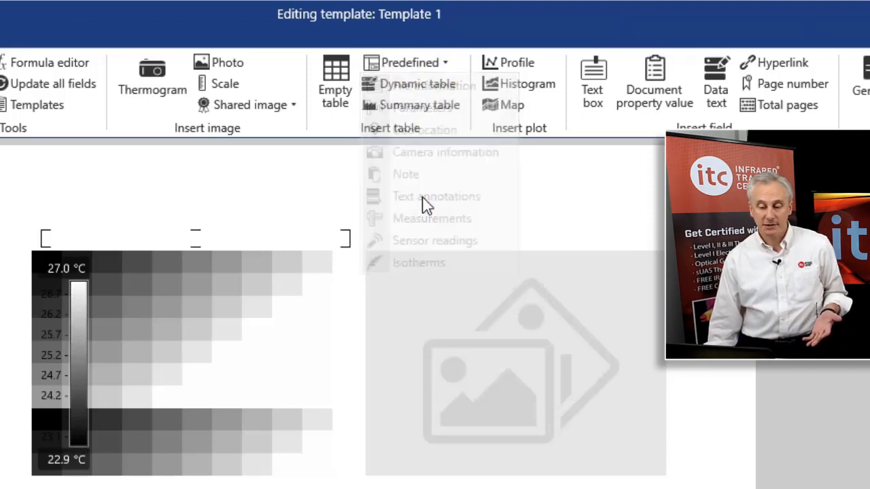
mouse_move(202, 249)
left_mouse_down()
mouse_move(206, 360)
mouse_move(303, 488)
mouse_move(510, 442)
mouse_move(473, 242)
left_mouse_up()
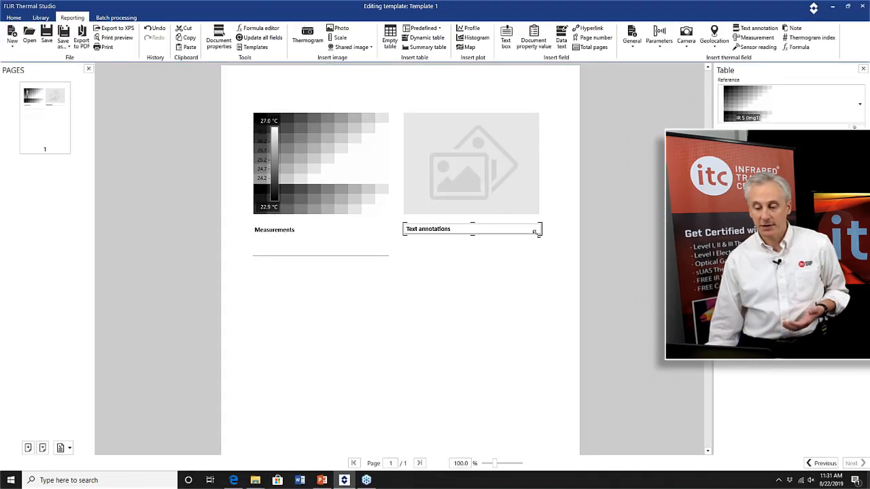
left_click_drag(534, 232, 531, 232)
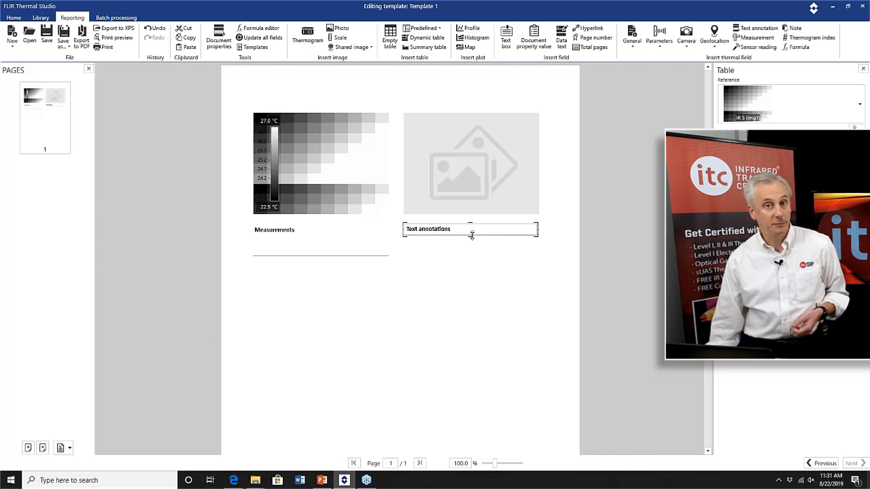
Nudge the Text annotations table's height, then insert an empty table below the Measurements table stretched across both columns.
left_click_drag(471, 248, 469, 254)
left_click(355, 301)
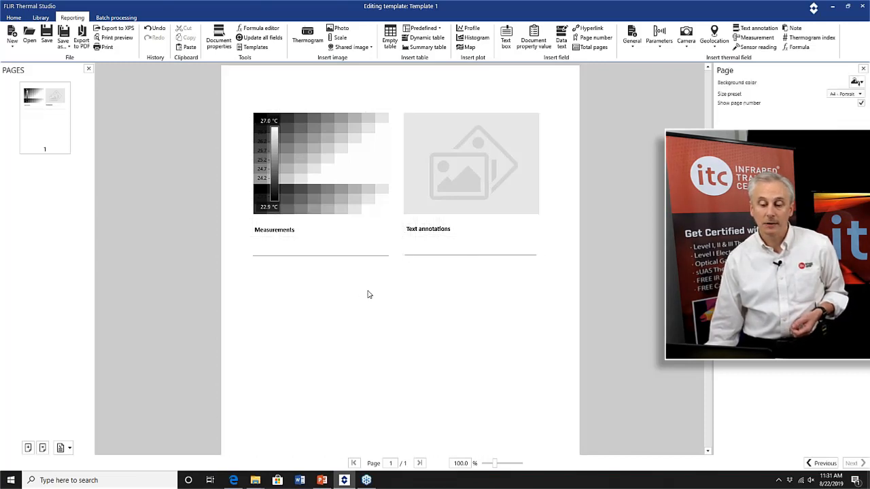
left_click(438, 29)
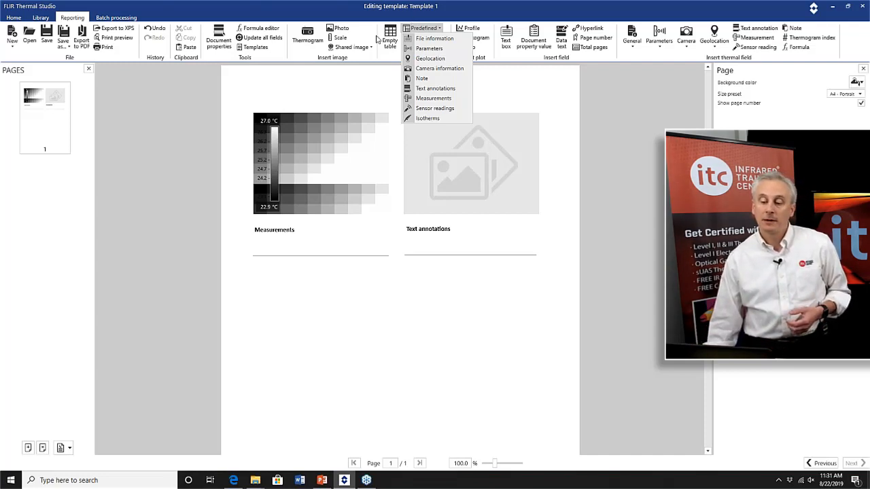
left_click(397, 32)
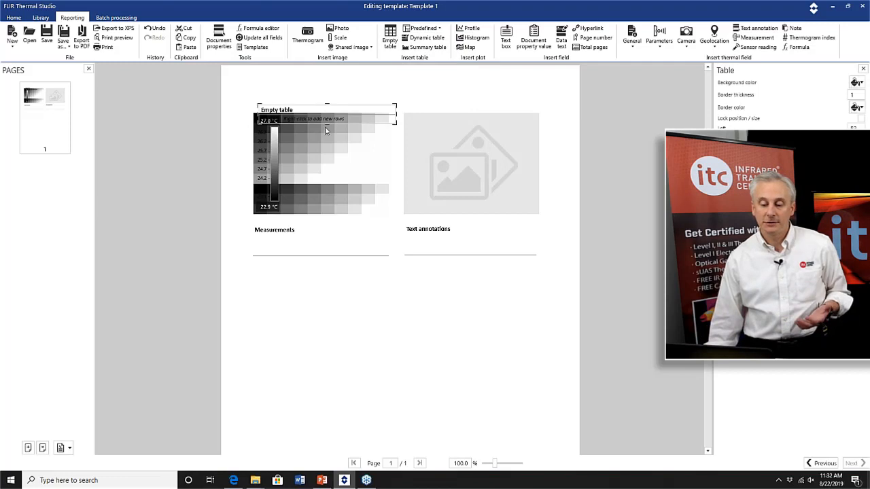
left_click_drag(326, 136, 320, 291)
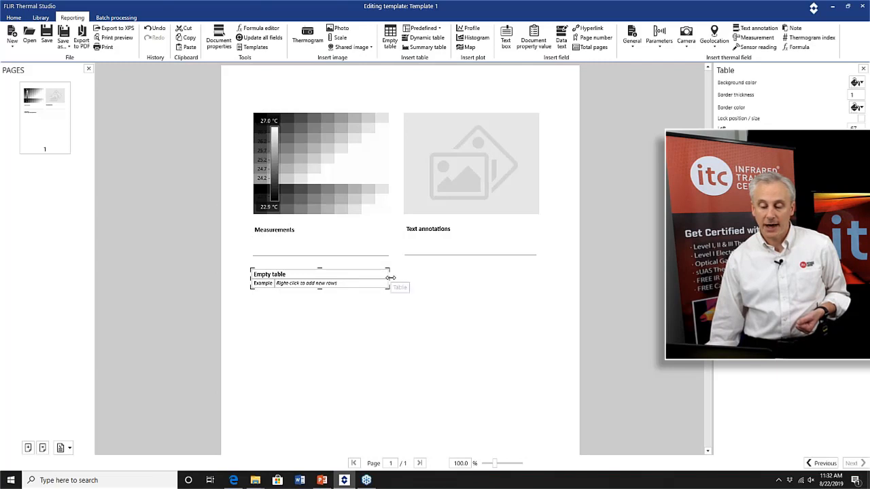
left_click_drag(389, 280, 541, 279)
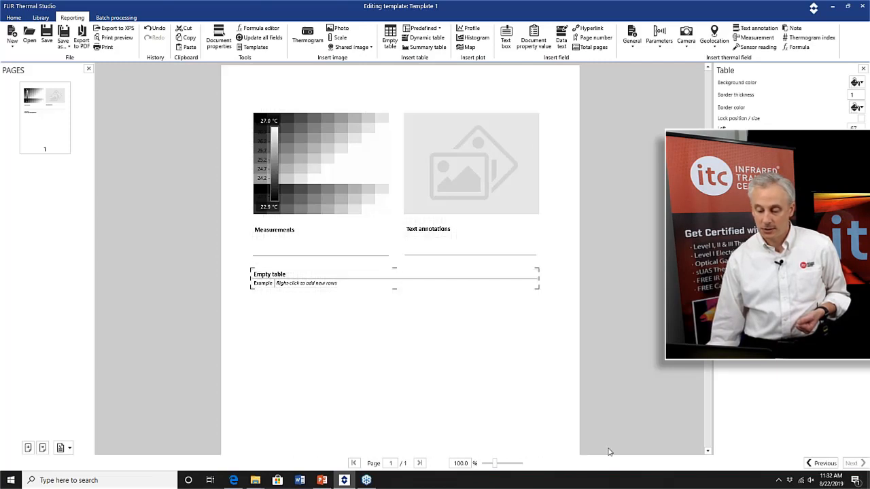
left_click_drag(495, 463, 497, 463)
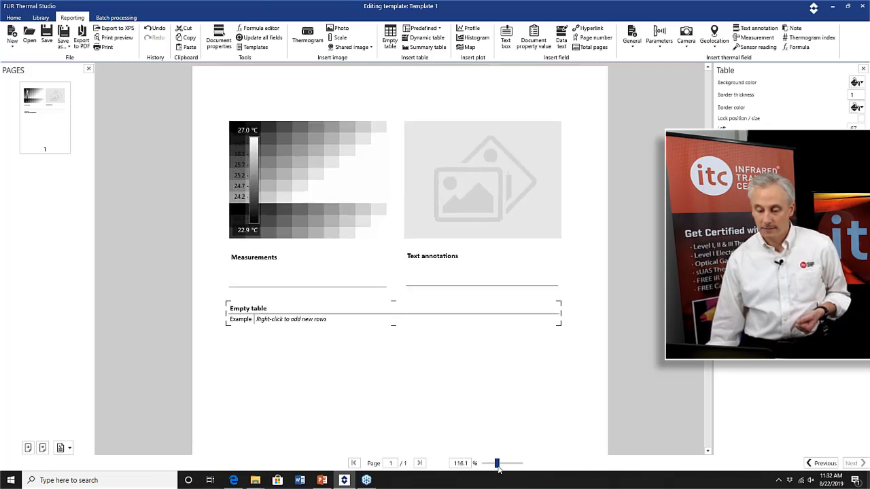
Add a Created file-information row to the empty table.
scroll(436, 368, "down", 2)
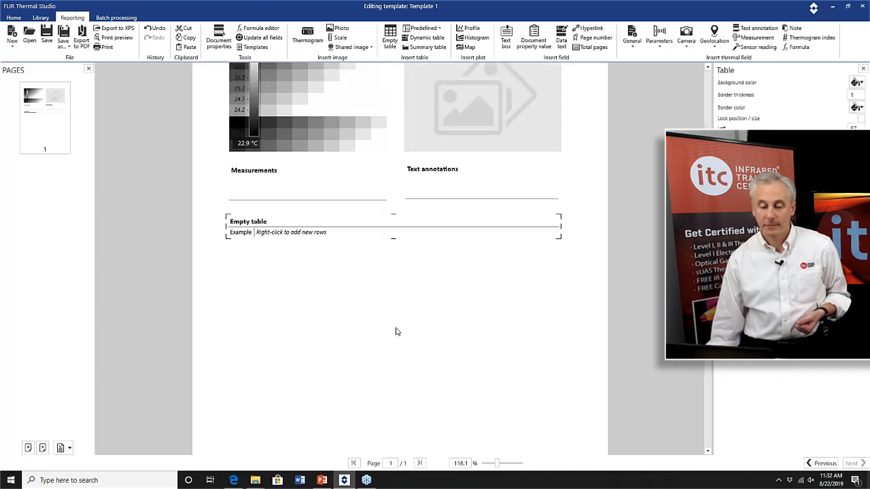
scroll(369, 276, "down", 1)
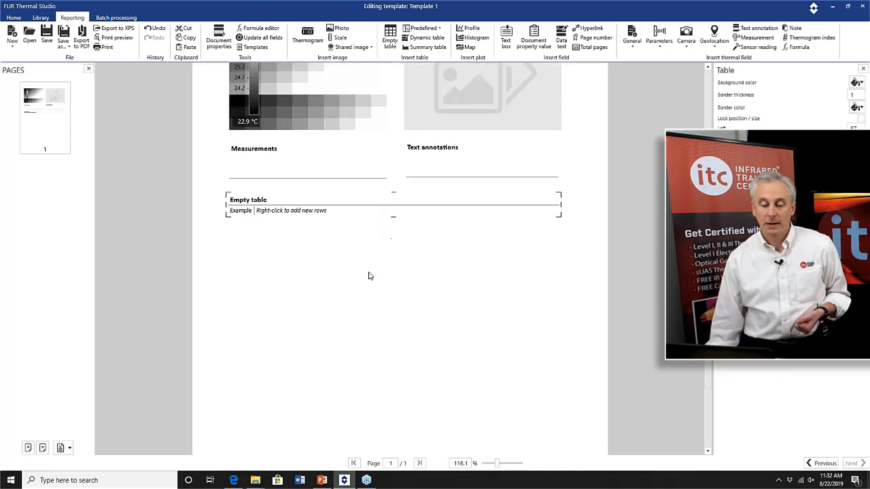
left_click(249, 210)
right_click(250, 211)
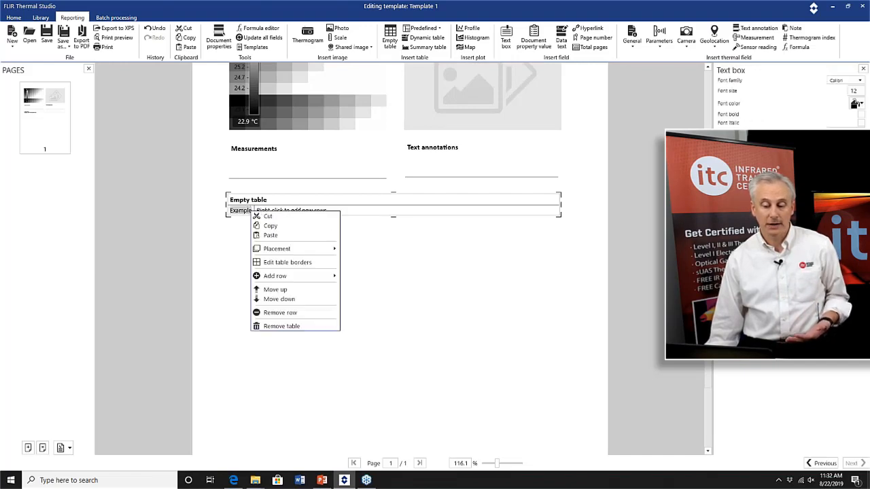
mouse_move(281, 276)
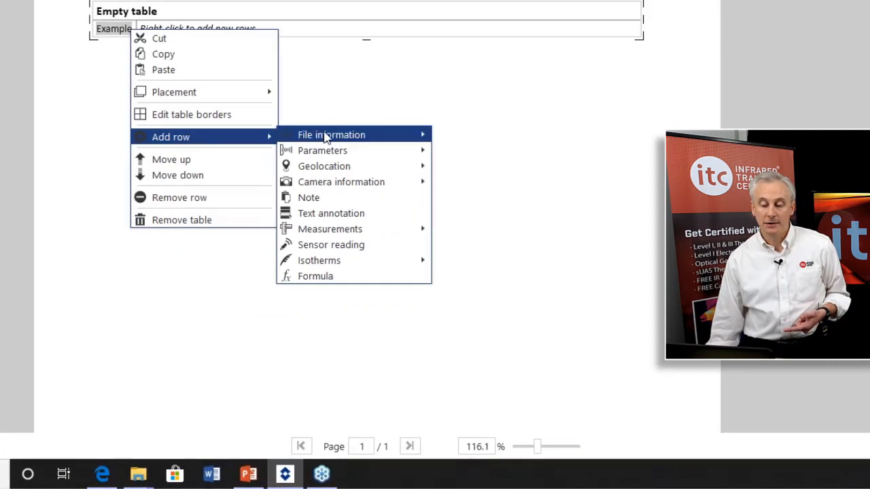
mouse_move(357, 238)
mouse_move(343, 156)
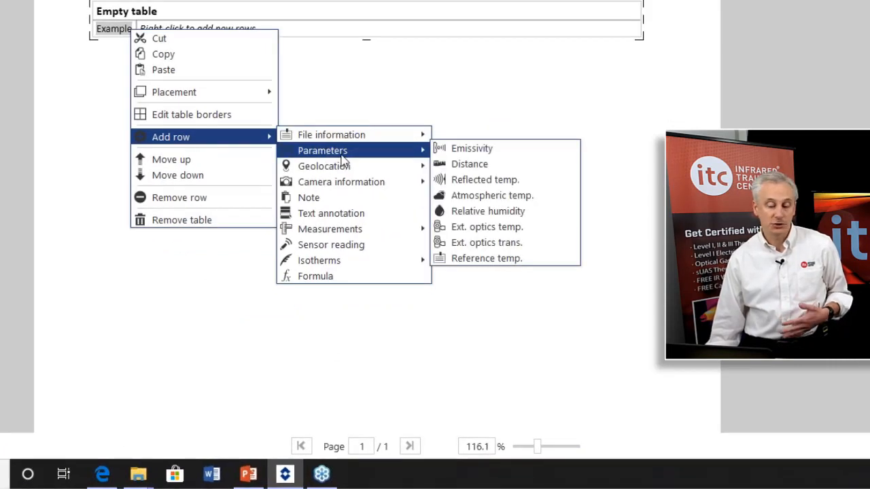
mouse_move(341, 142)
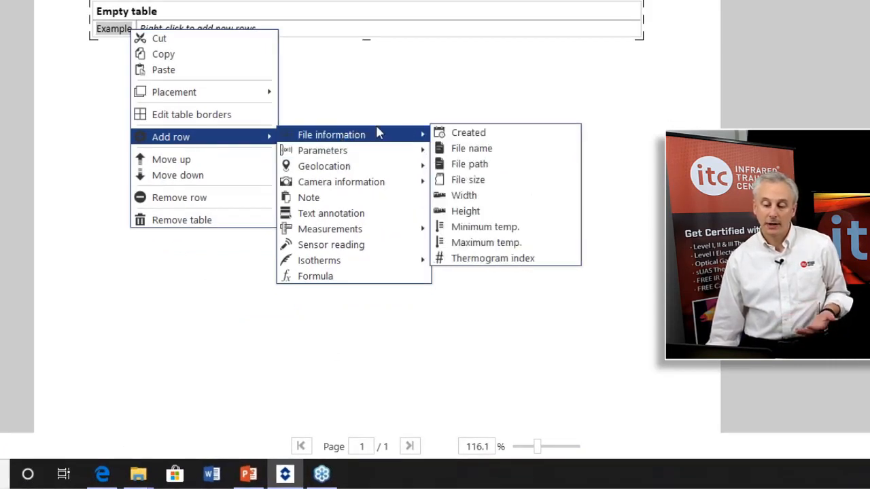
left_click(476, 134)
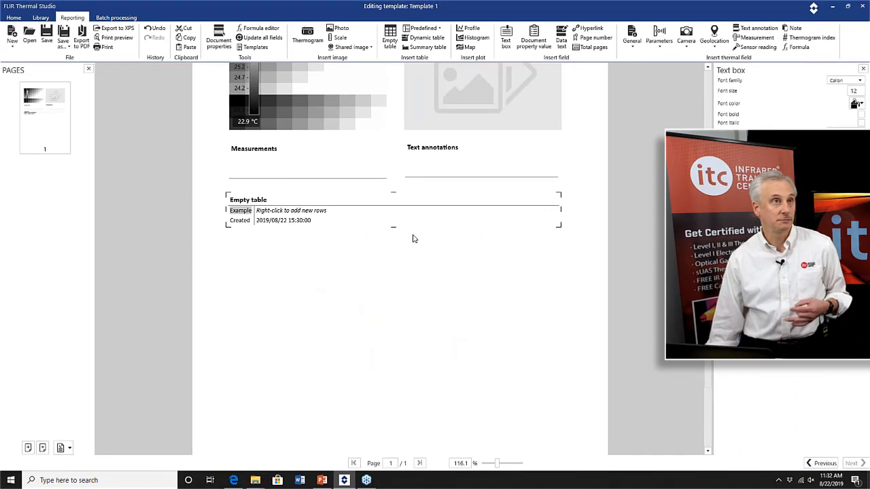
Add an Emissivity parameter row to the empty table.
left_click(242, 220)
right_click(242, 220)
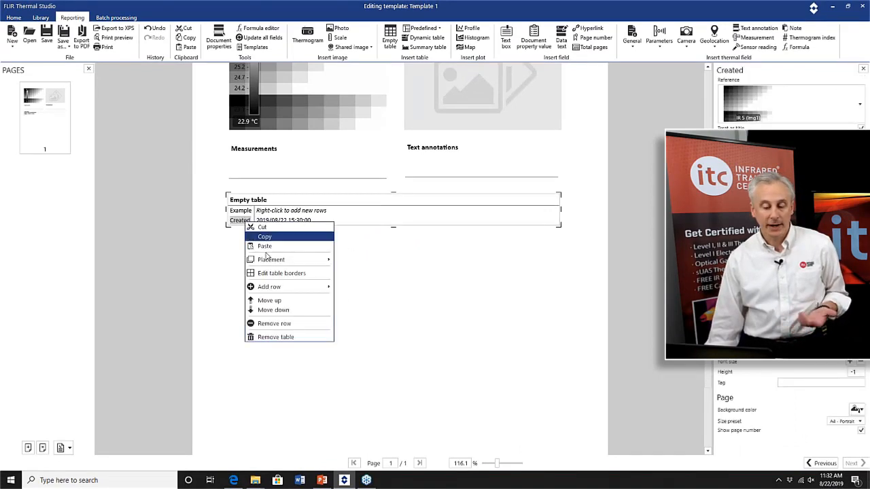
mouse_move(299, 287)
mouse_move(401, 296)
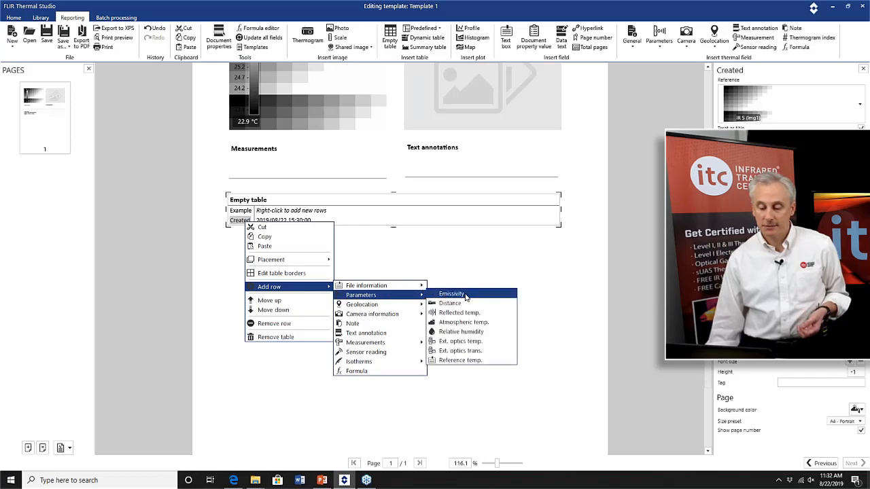
left_click(466, 297)
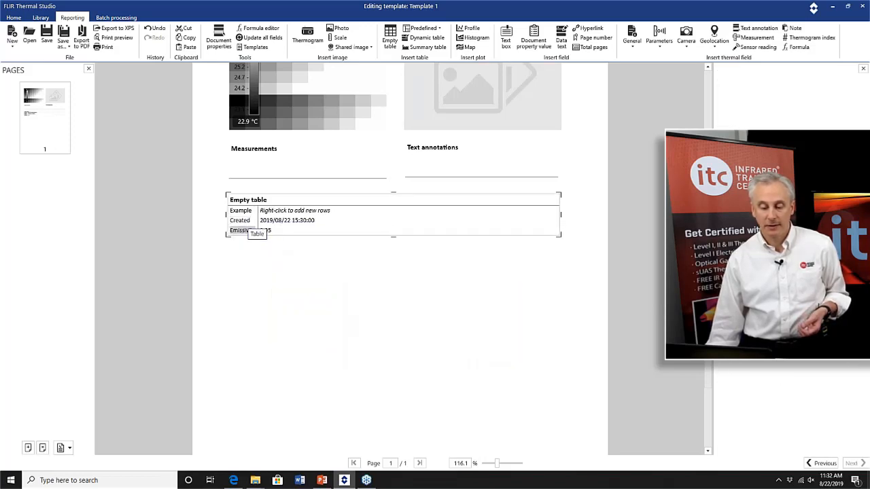
Add a Reflected temp. parameter row to the empty table.
right_click(247, 231)
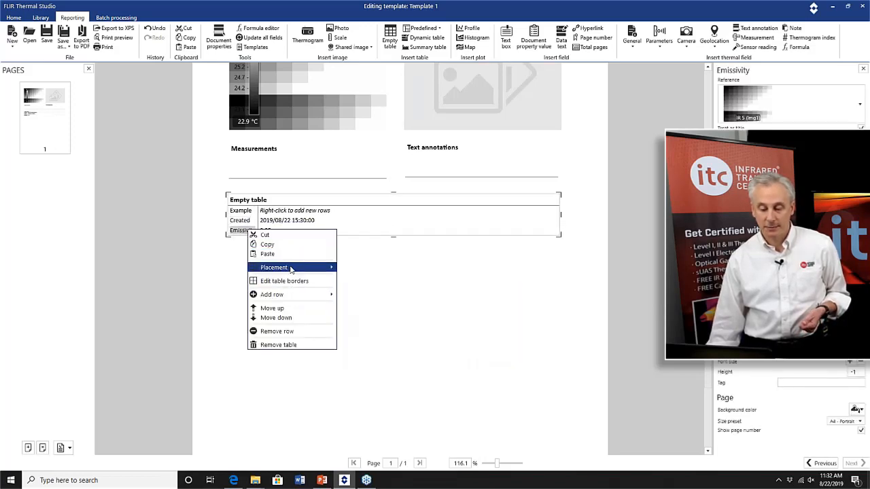
mouse_move(296, 303)
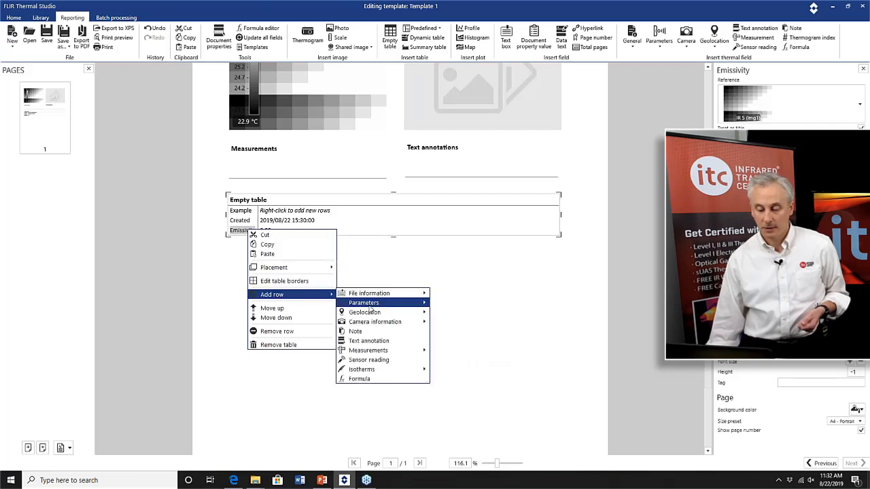
mouse_move(370, 307)
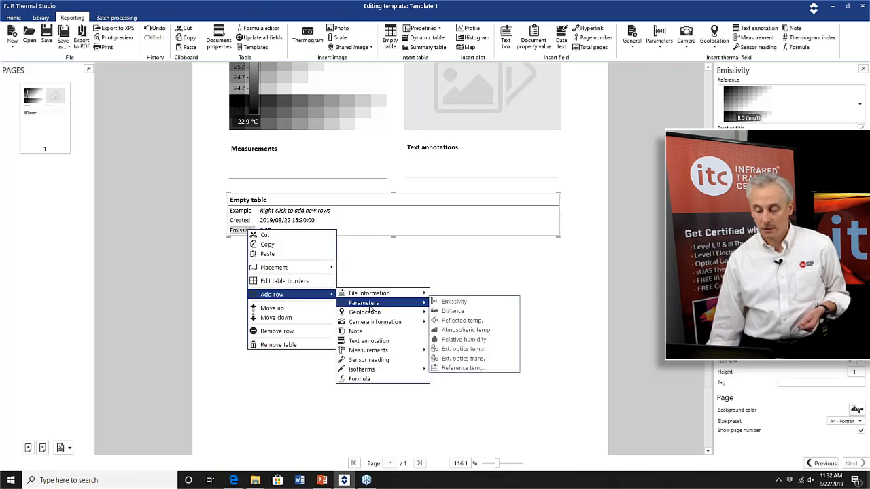
left_click(472, 321)
Examine the table row options for adding rows, moving rows and removing the table, and the predefined table list.
right_click(254, 234)
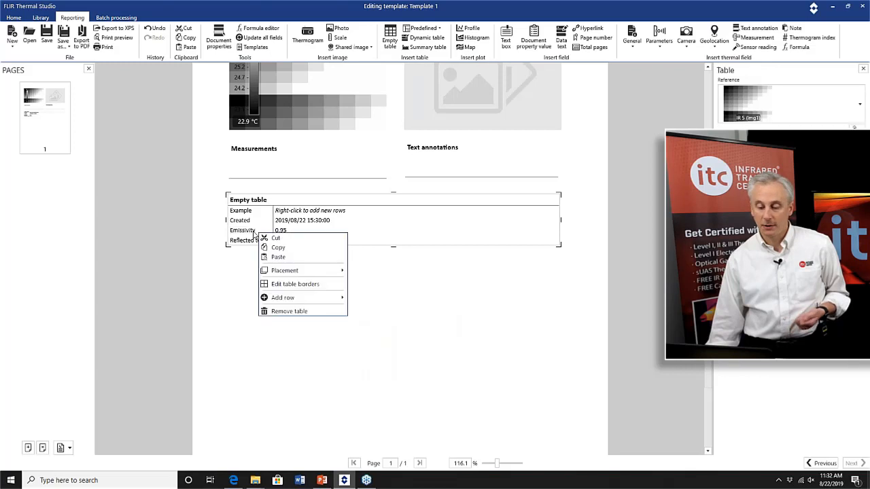
left_click(251, 232)
right_click(251, 232)
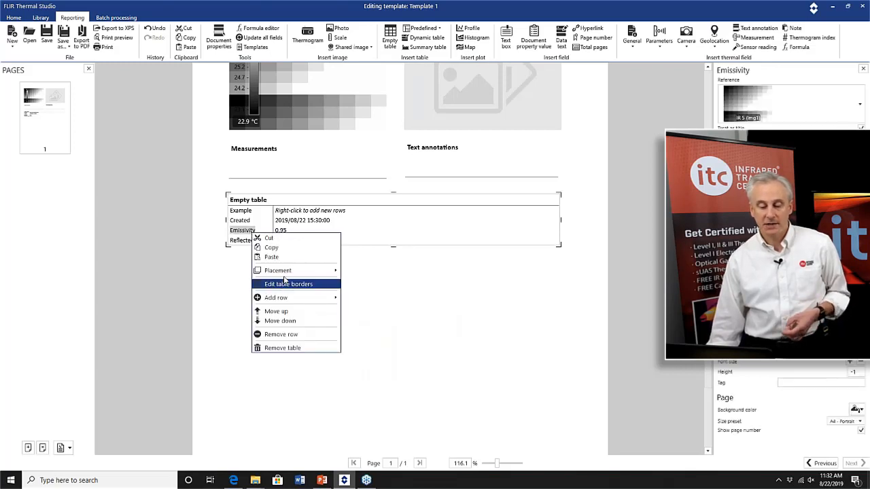
mouse_move(295, 299)
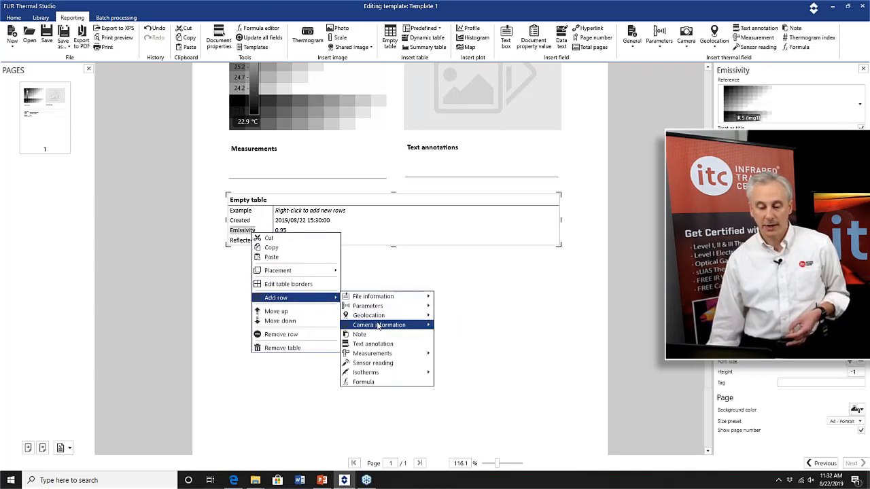
mouse_move(377, 327)
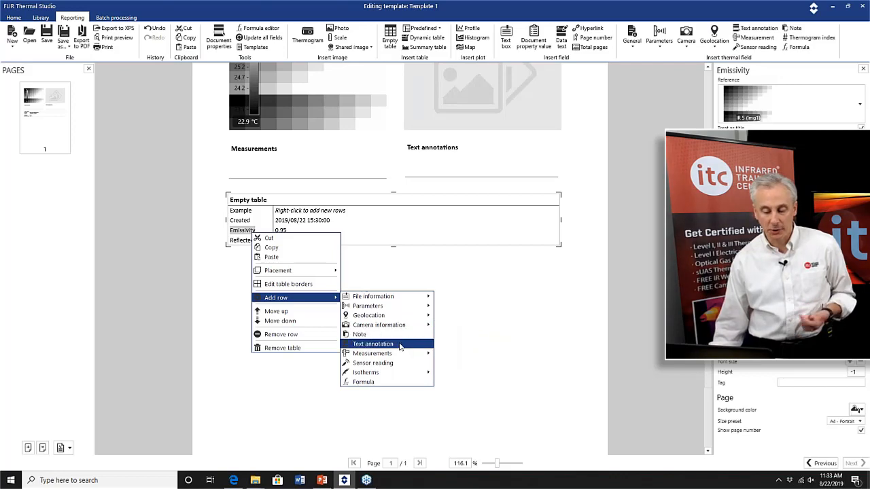
mouse_move(407, 358)
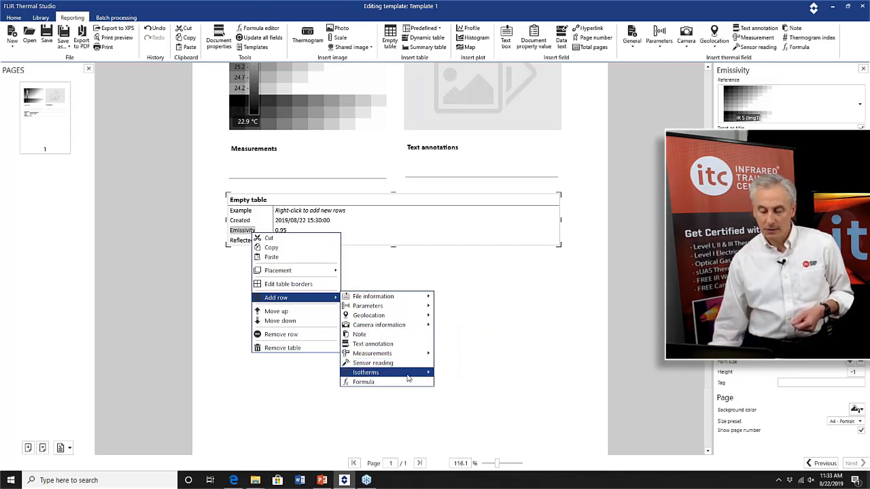
left_click(247, 234)
right_click(246, 234)
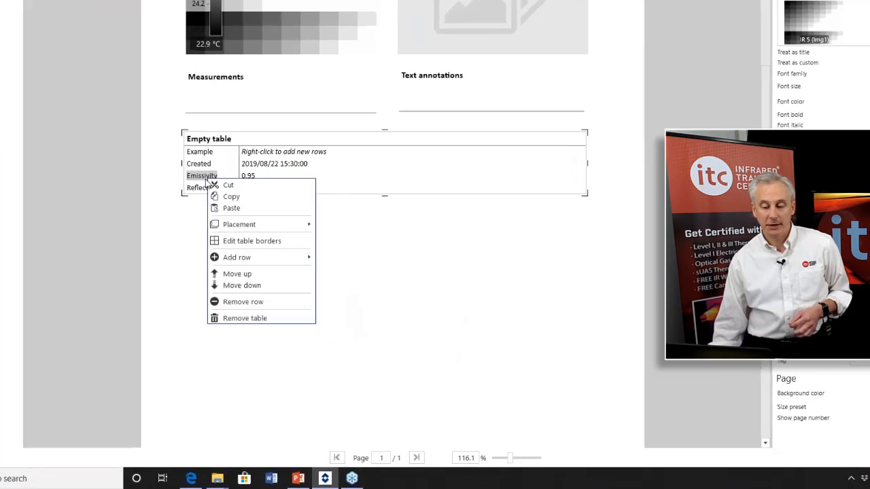
mouse_move(229, 225)
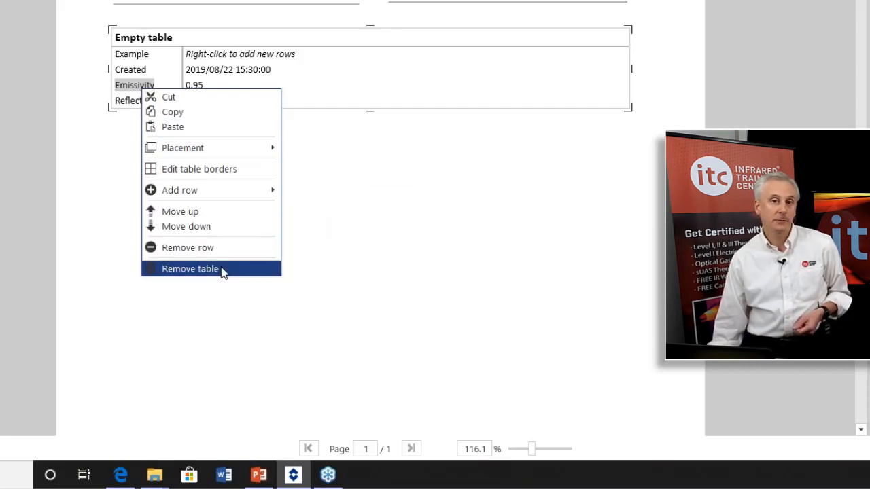
left_click(494, 172)
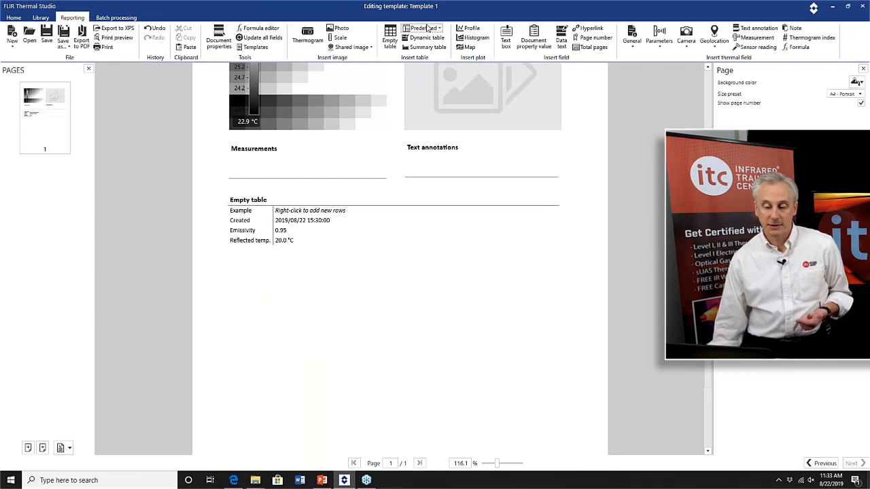
left_click(424, 29)
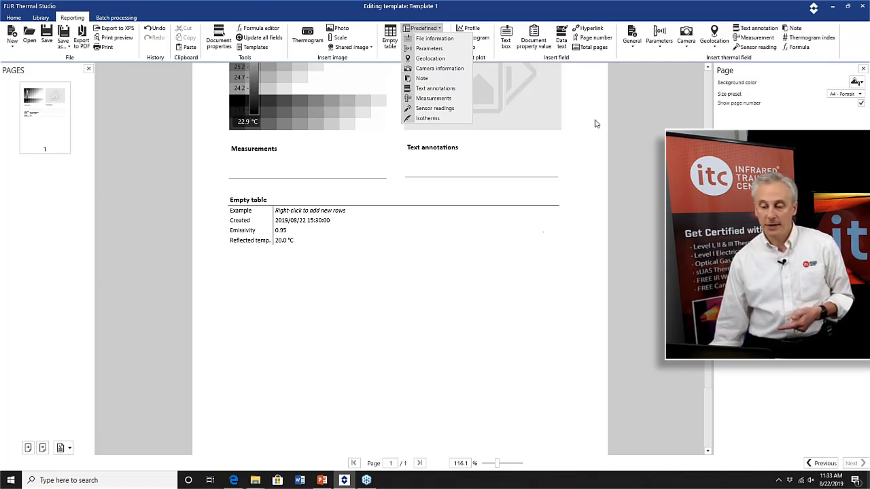
left_click(627, 61)
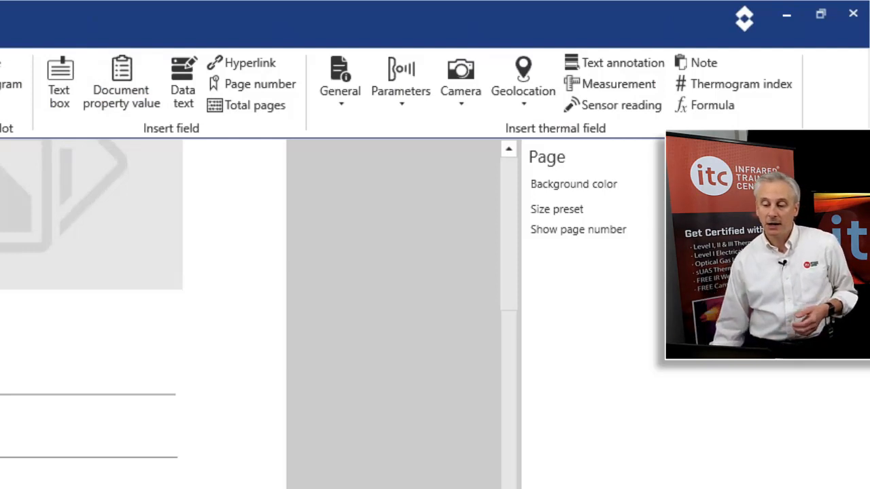
Insert a large text box below the empty table spanning the page width.
left_click(65, 60)
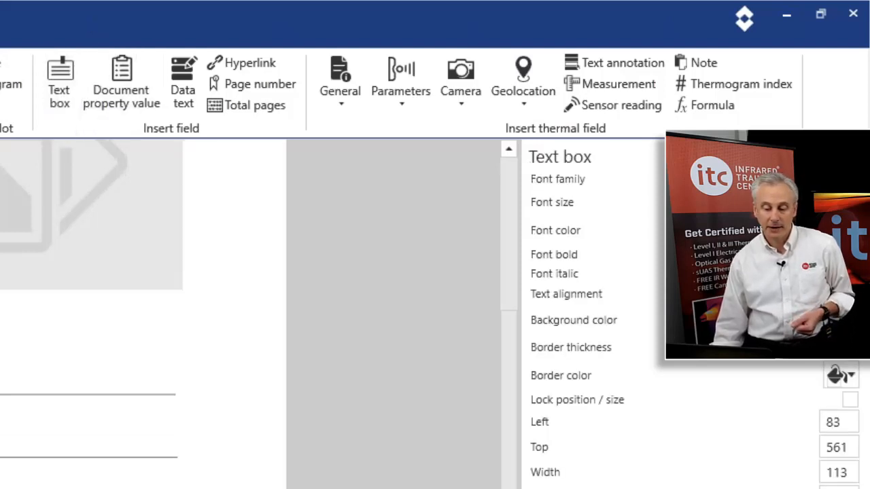
left_click_drag(294, 302, 294, 304)
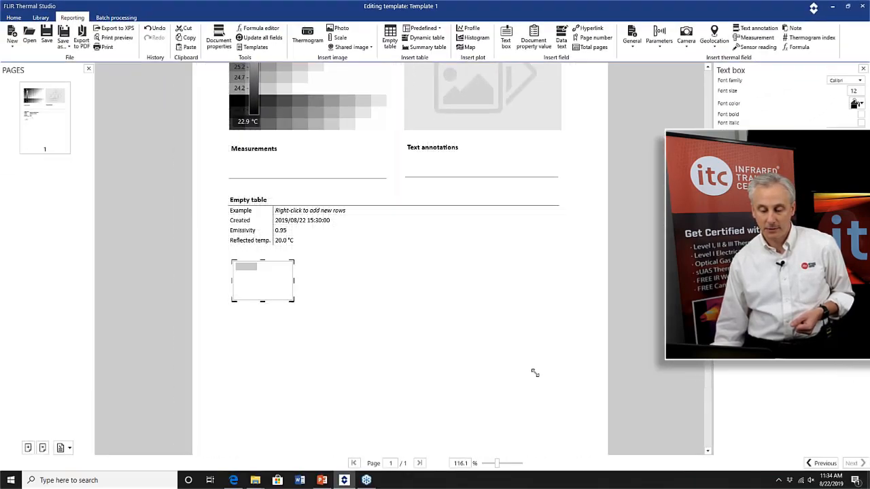
left_click_drag(535, 373, 568, 361)
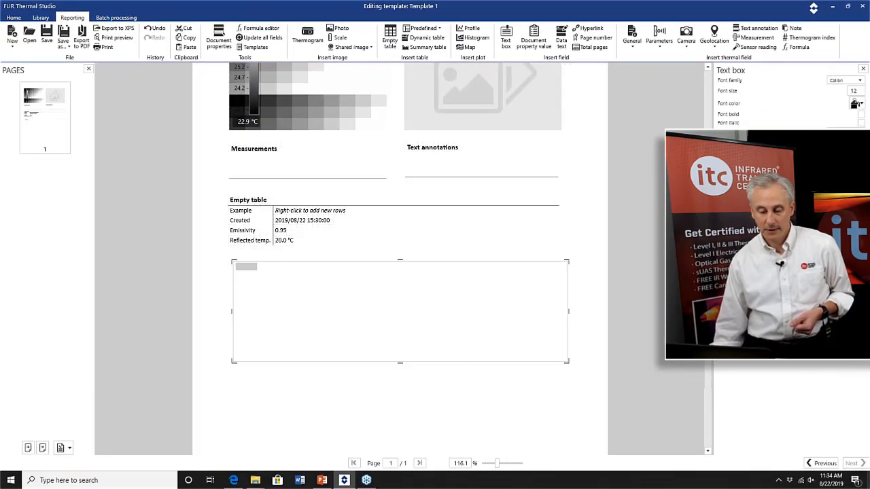
Enter the label "Comments:" in the new text box.
double_click(245, 266)
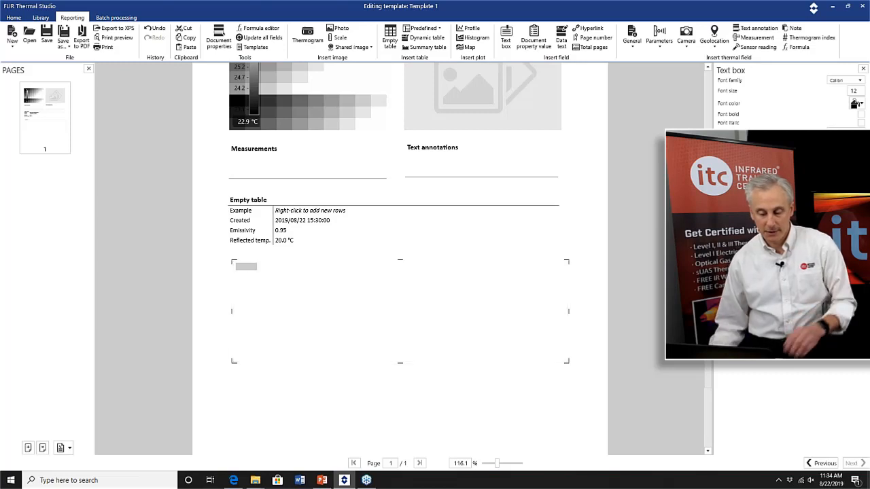
double_click(246, 267)
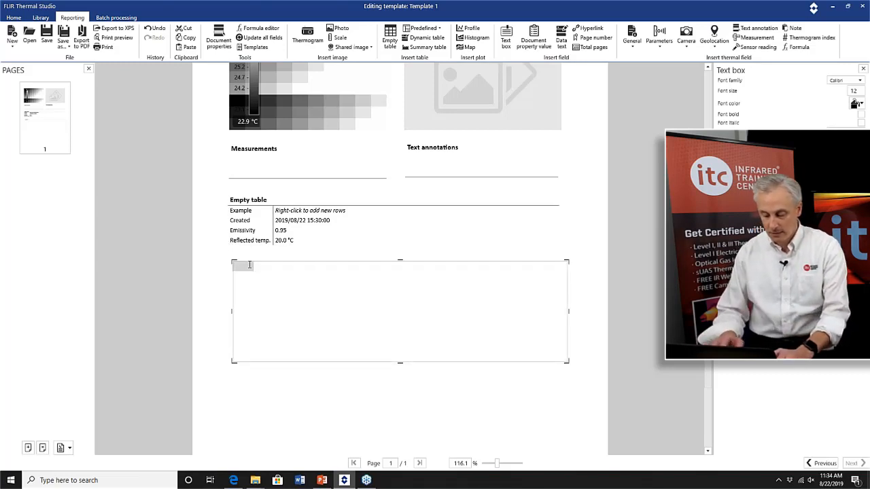
type("Comments:")
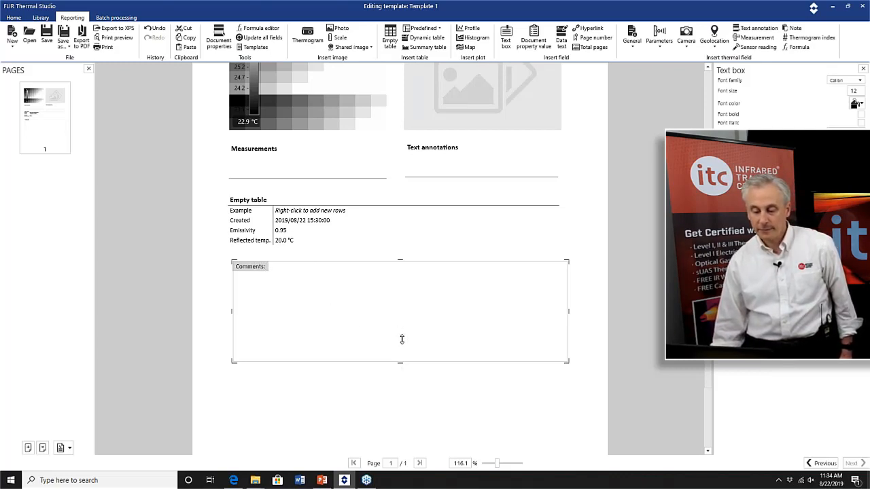
left_click(403, 372)
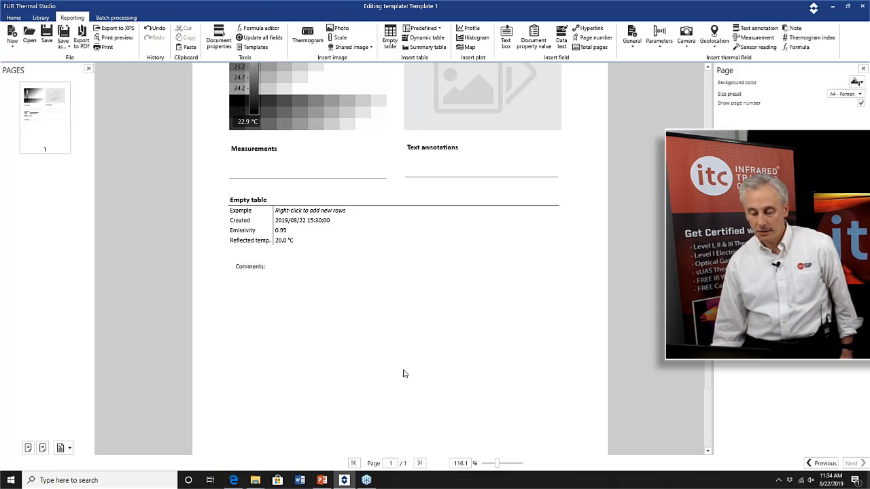
Insert a map plot below the comments text box and widen it slightly.
left_click(402, 336)
left_click_drag(400, 362, 400, 338)
scroll(392, 360, "down", 2)
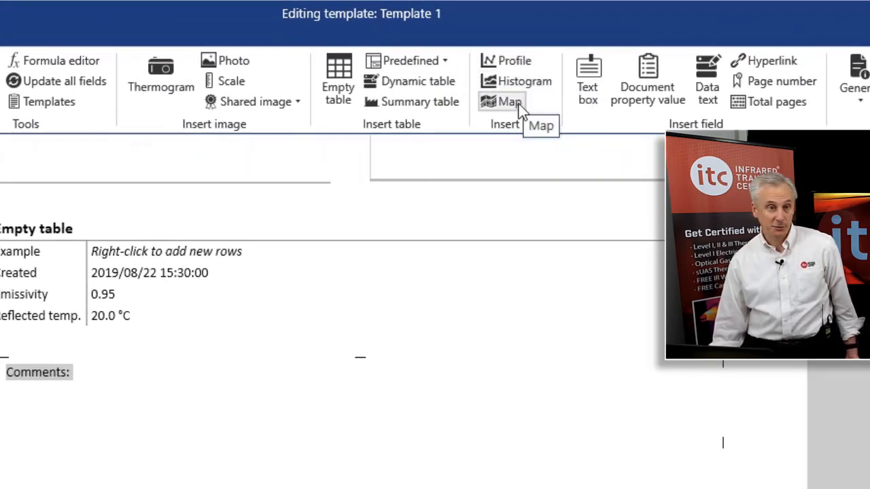
left_click(521, 110)
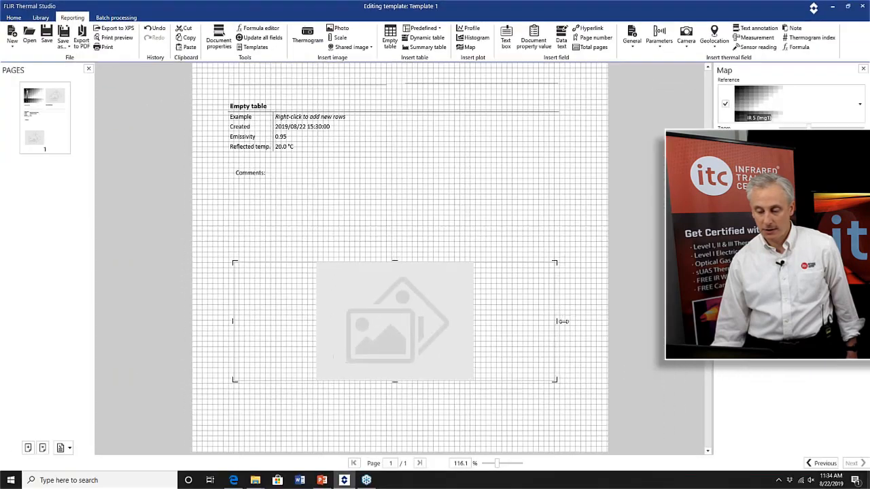
left_click_drag(565, 321, 572, 322)
left_click(381, 350)
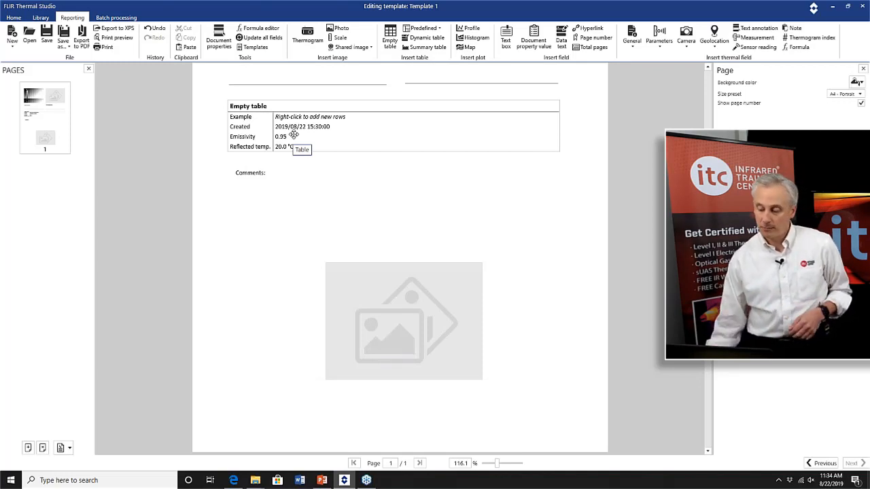
Add a new blank page and move it up so it becomes the first page.
scroll(294, 135, "up", 5)
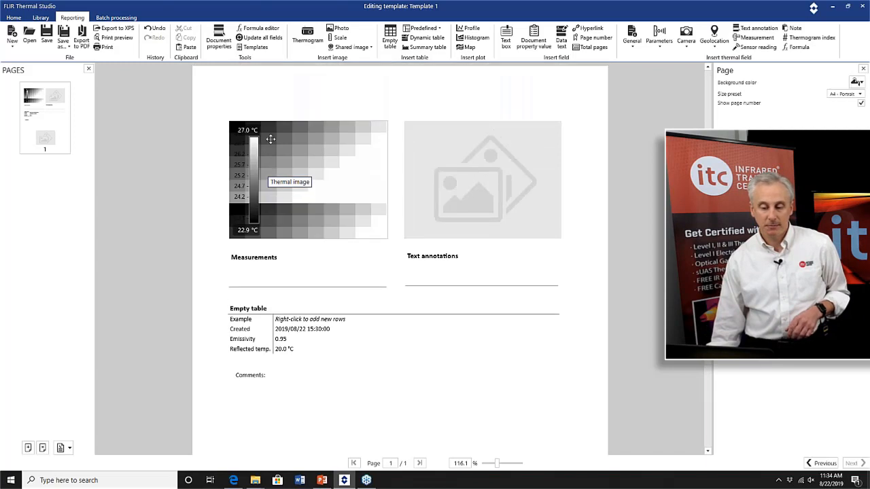
scroll(401, 140, "down", 5)
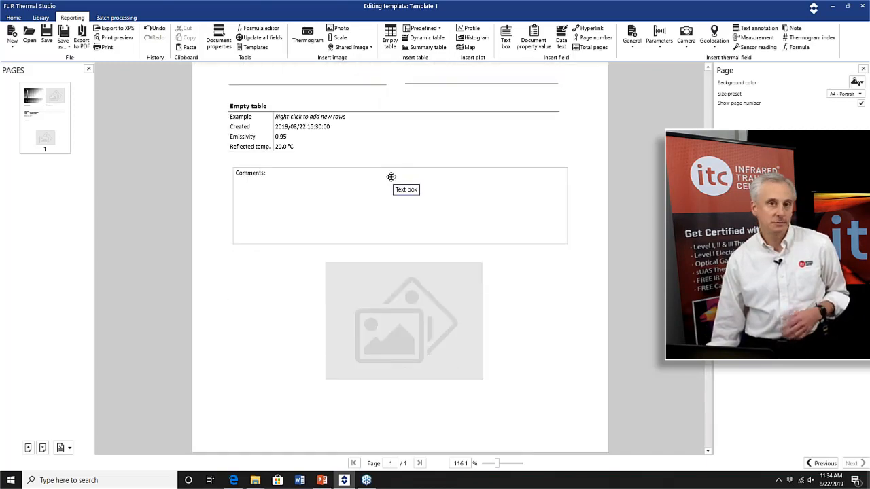
scroll(391, 176, "up", 5)
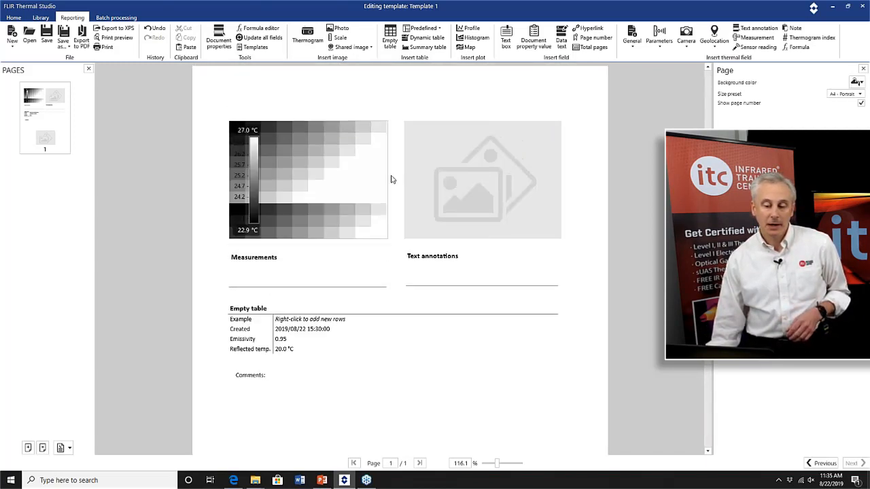
scroll(367, 183, "down", 3)
scroll(343, 190, "down", 2)
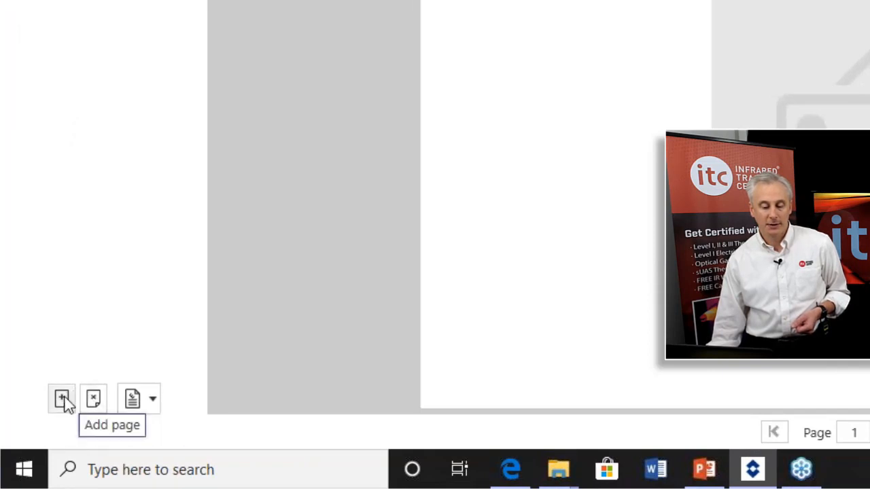
left_click(62, 400)
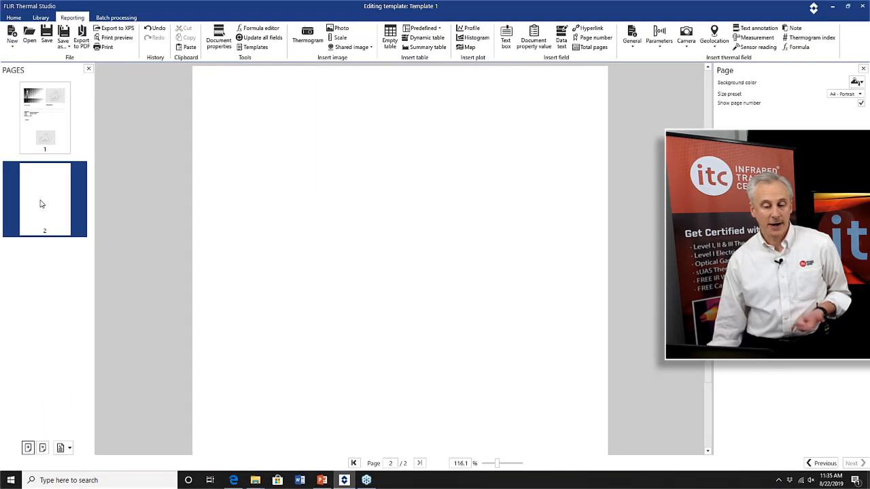
right_click(40, 204)
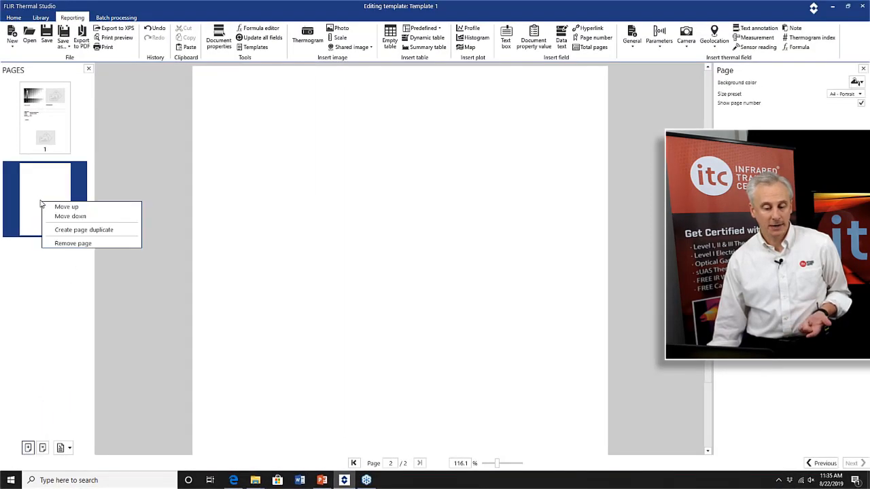
left_click(51, 208)
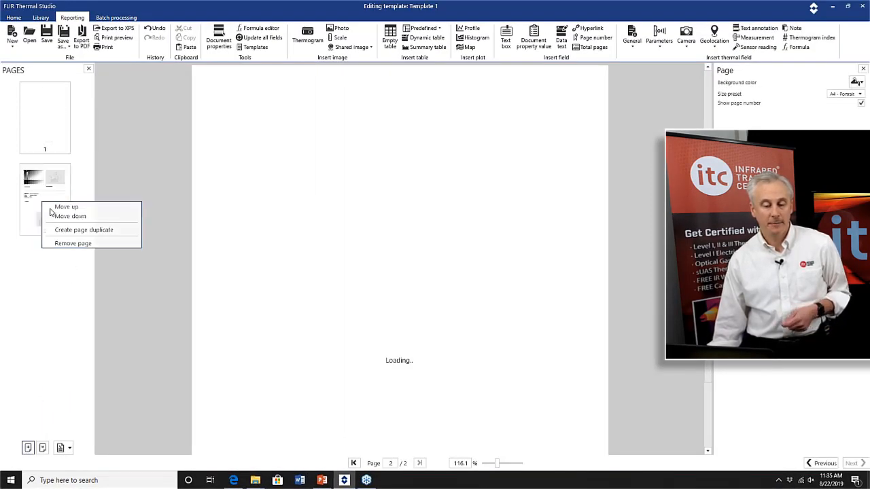
left_click(56, 126)
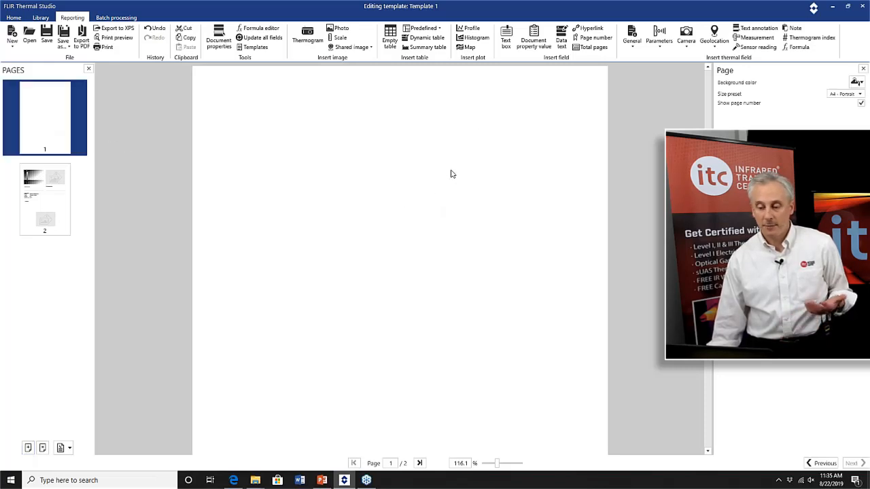
Draw a text box about 432 by 202 on the new first page and set its font size to 30.
left_click(505, 43)
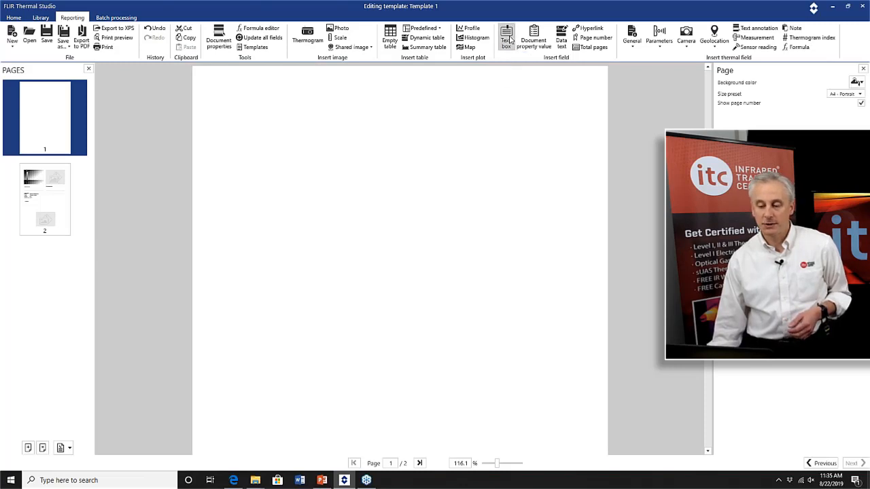
left_click_drag(234, 110, 507, 269)
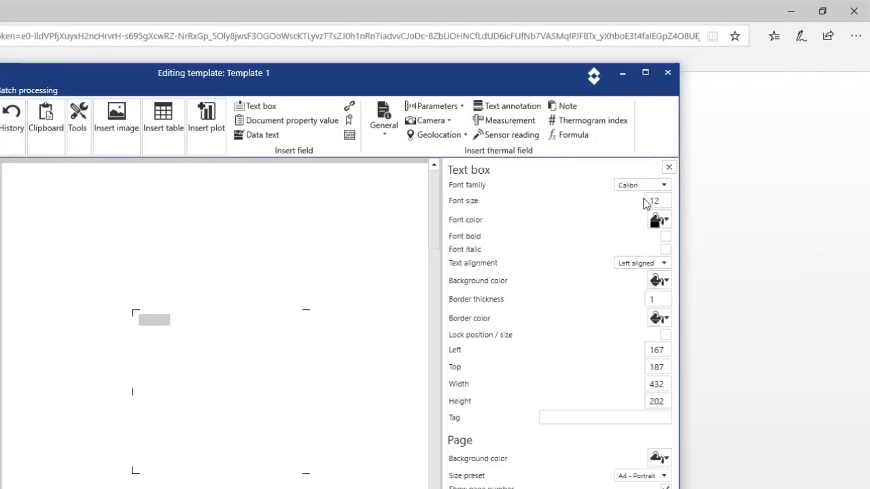
double_click(663, 201)
type("30")
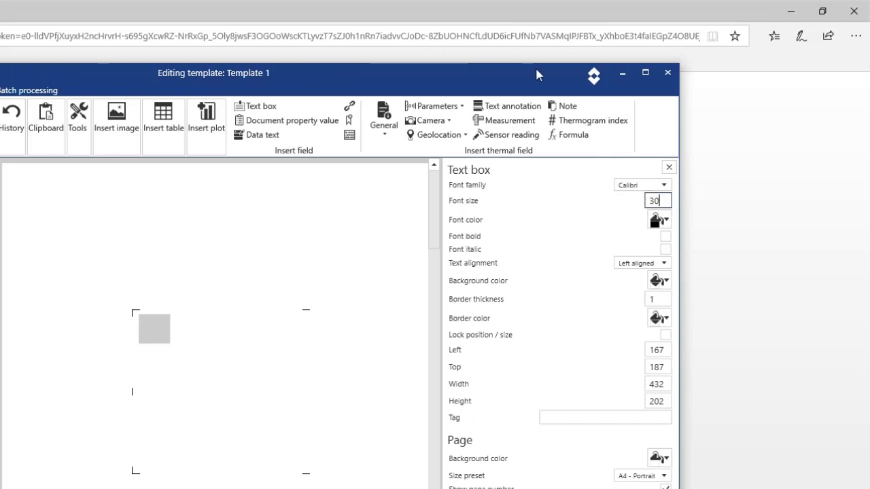
Enter the title "My IR Report" in the new text box.
left_click_drag(537, 73, 558, 69)
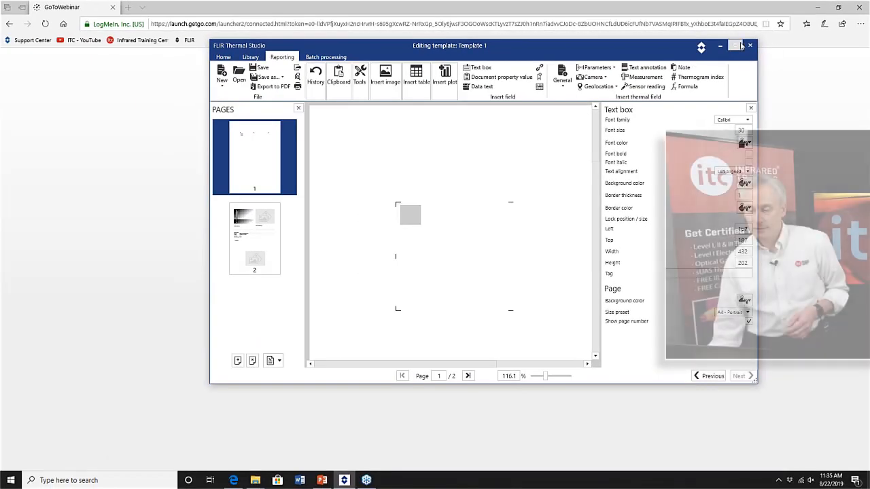
left_click(735, 45)
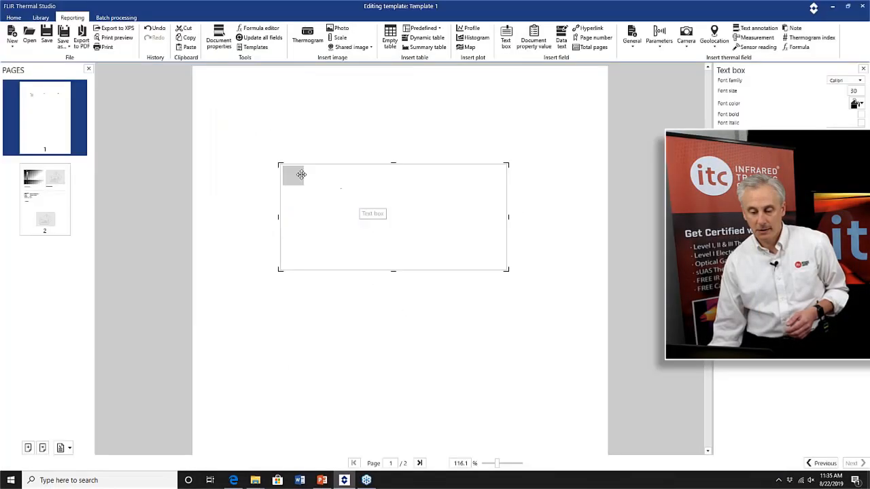
left_click(301, 174)
type("My ")
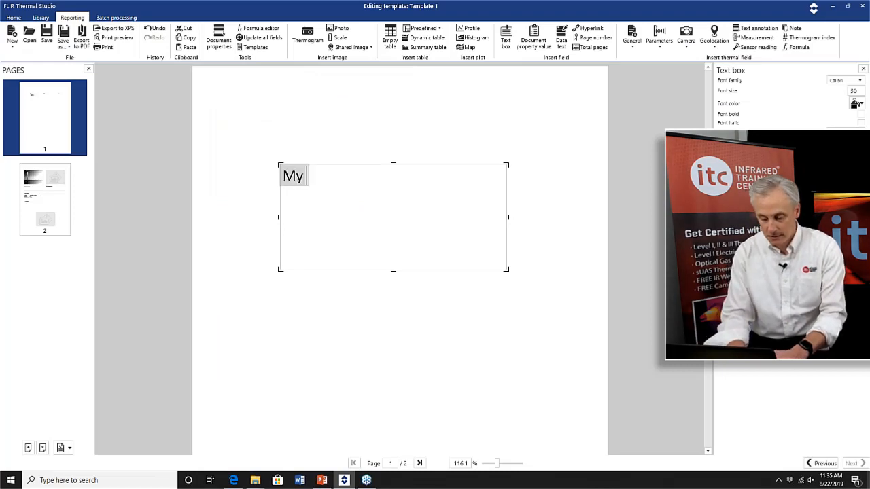
type("IR REport")
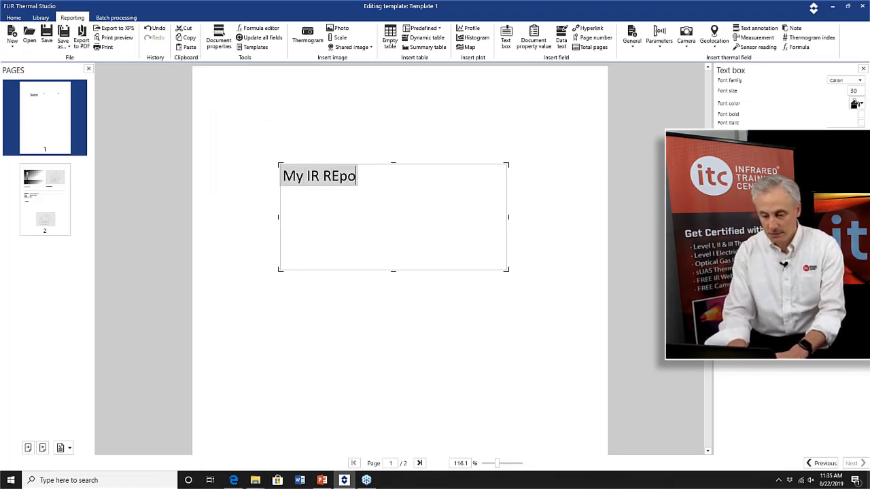
key("BackSpace")
key("BackSpace")
key("BackSpace")
key("BackSpace")
key("BackSpace")
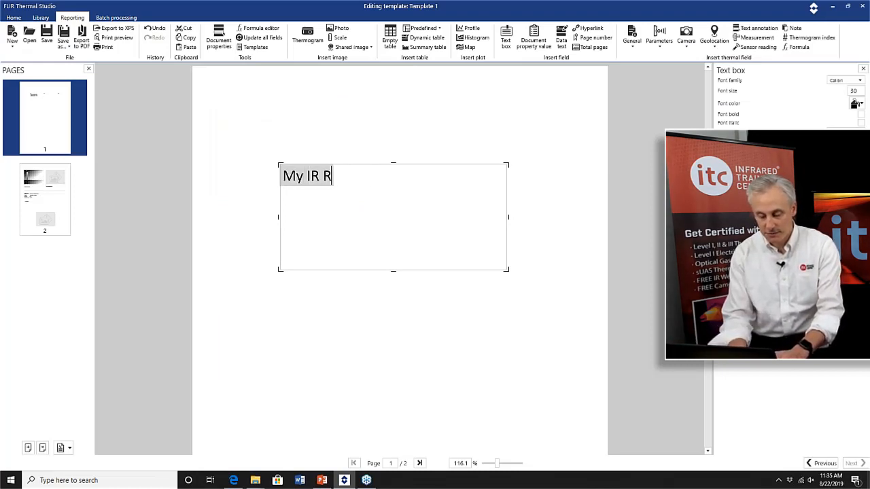
type("eport")
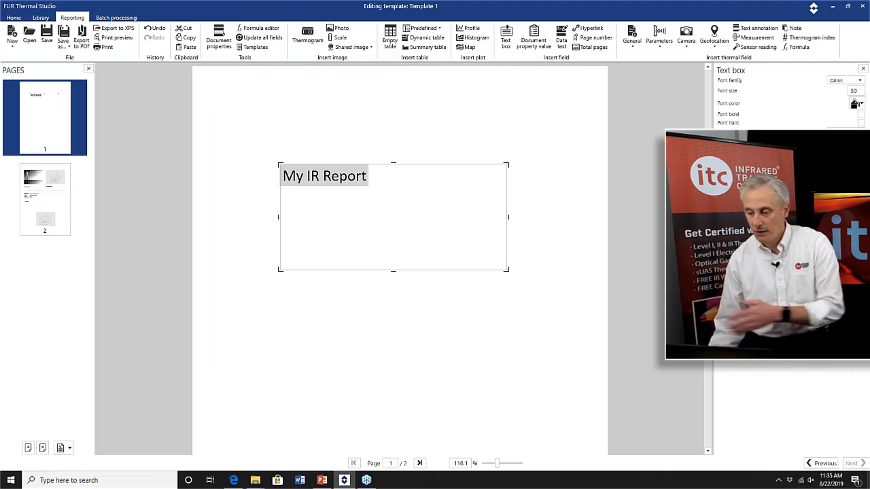
Insert a logo image below the title on the first page.
double_click(697, 5)
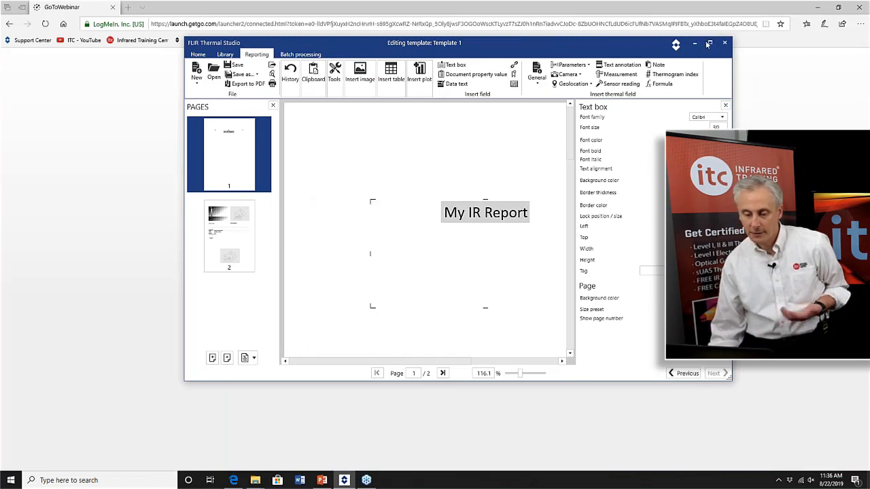
left_click(708, 44)
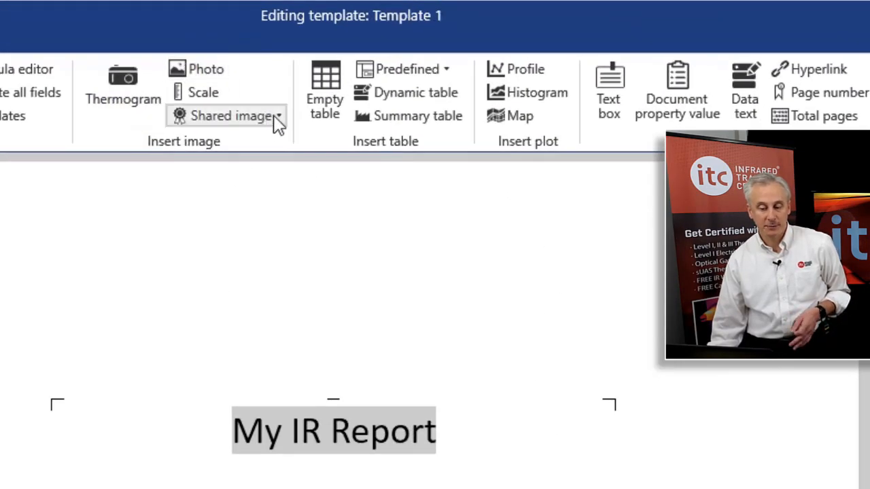
left_click(274, 116)
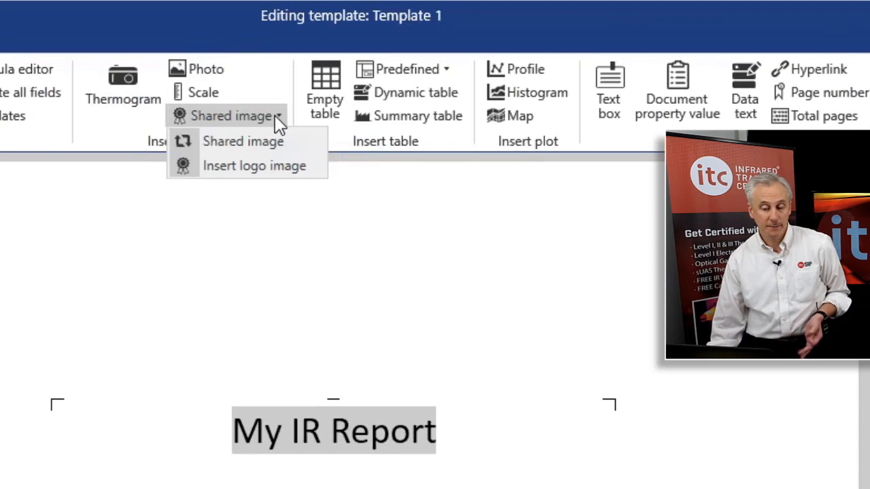
left_click(258, 166)
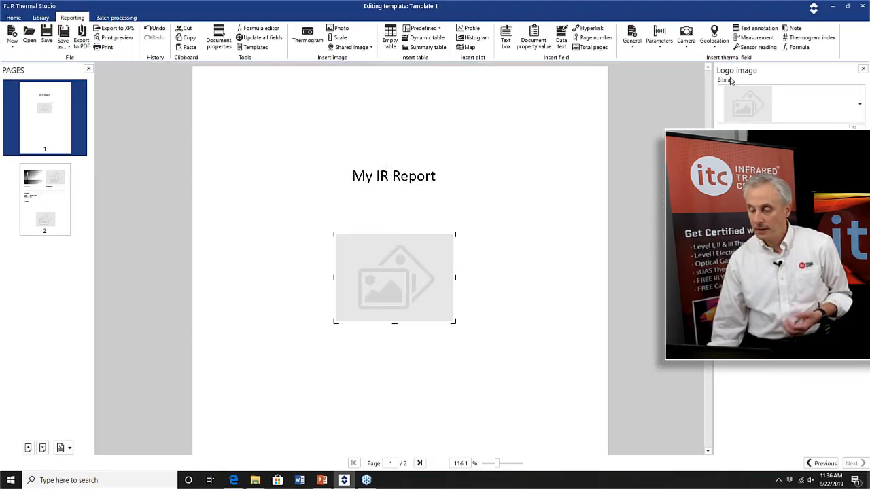
Browse for the ITC logo file as the logo image's bitmap and nudge the logo slightly lower.
left_click(847, 6)
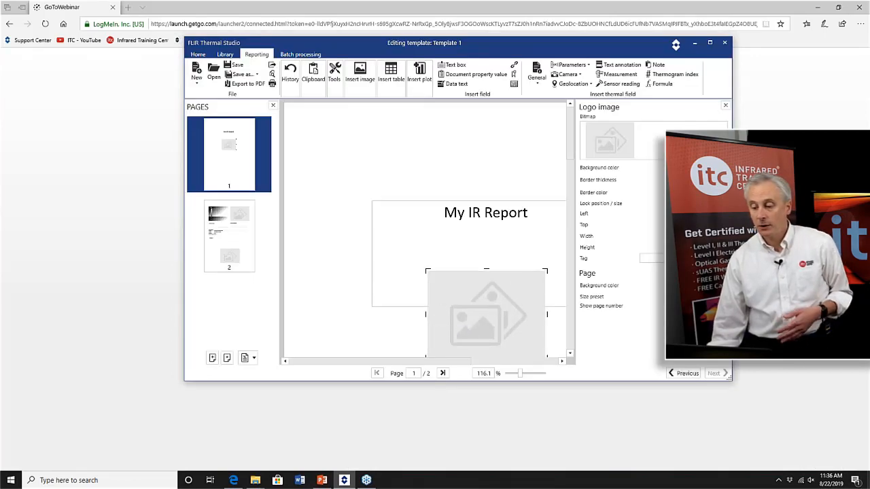
left_click(615, 143)
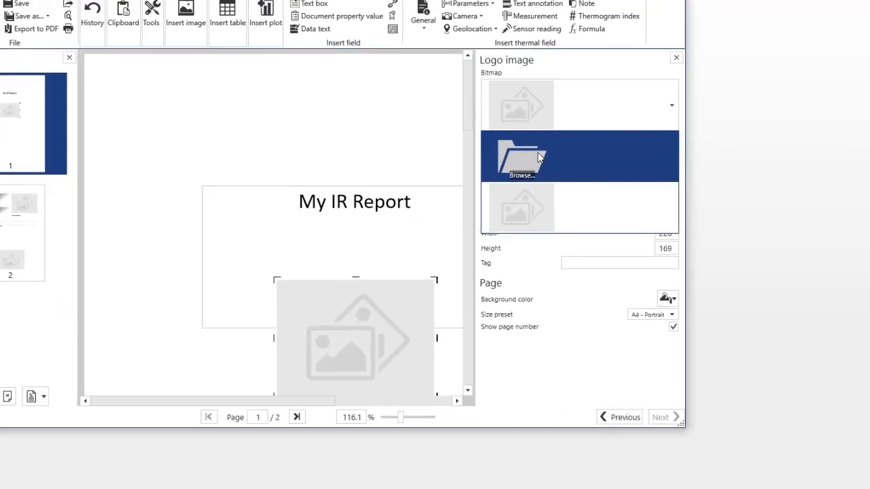
left_click(528, 158)
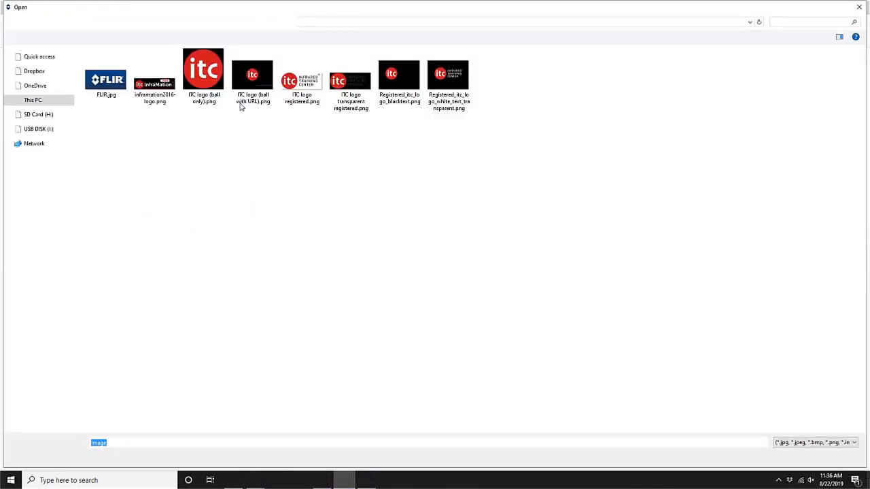
double_click(206, 85)
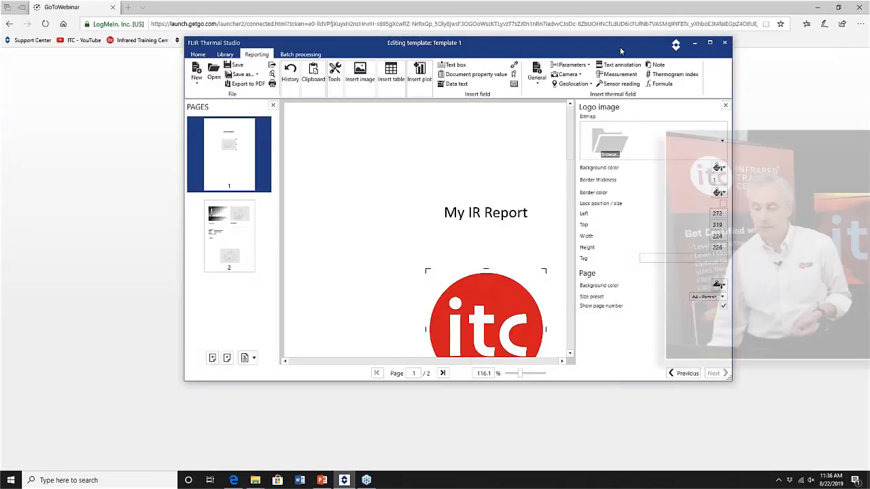
left_click(709, 42)
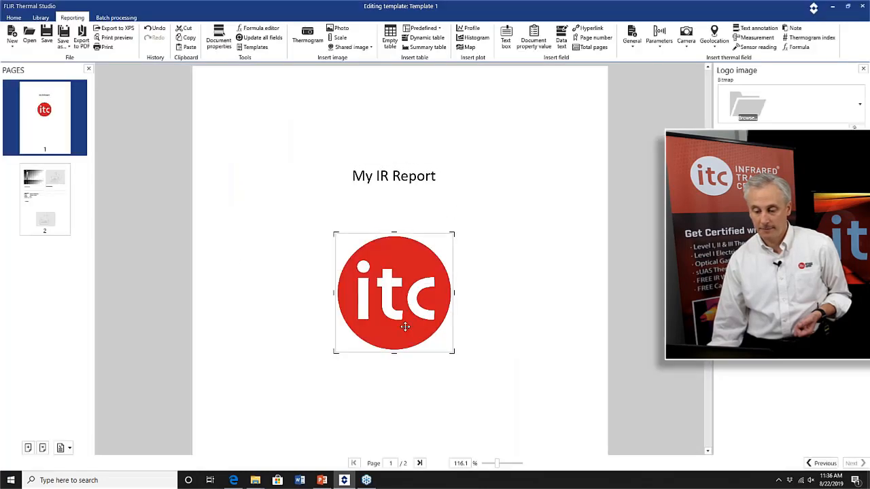
left_click_drag(403, 326, 399, 344)
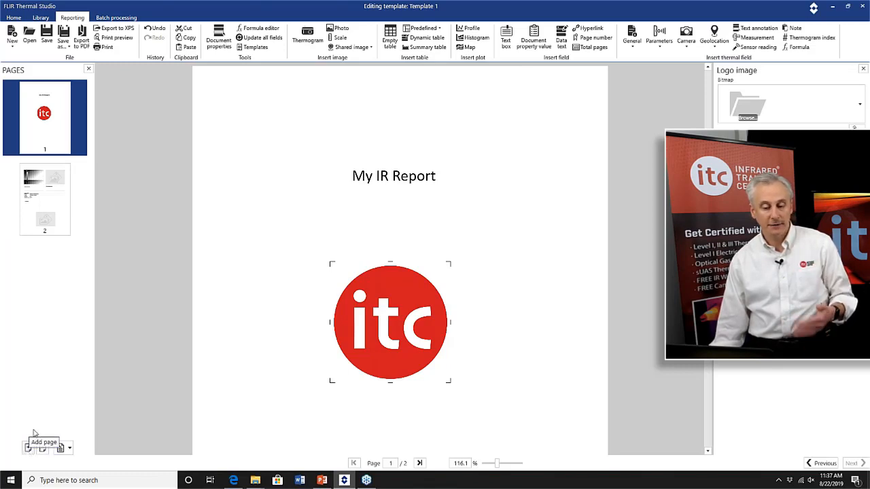
Save the edited layout as a report template named "My Template".
right_click(58, 145)
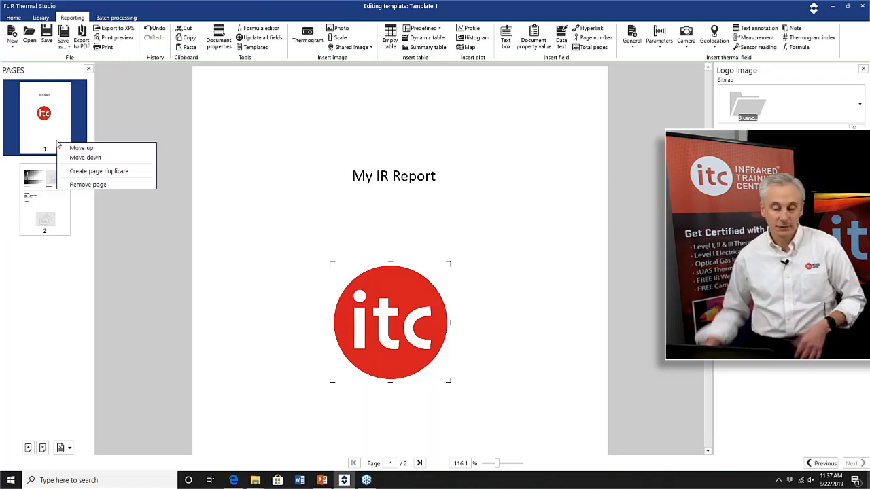
left_click(34, 192)
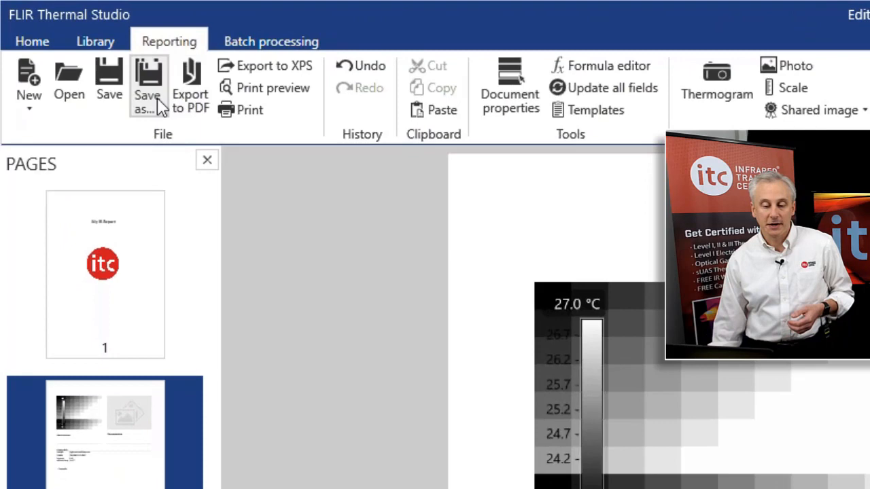
left_click(159, 104)
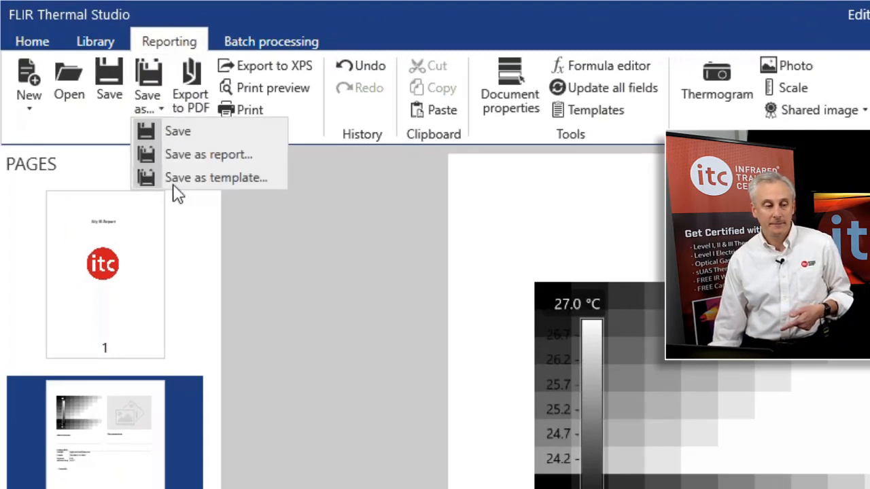
left_click(204, 178)
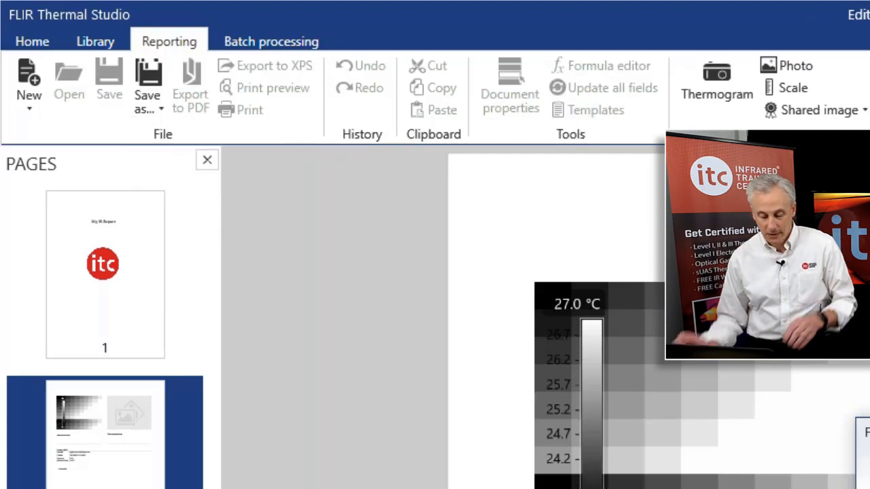
type("My Template")
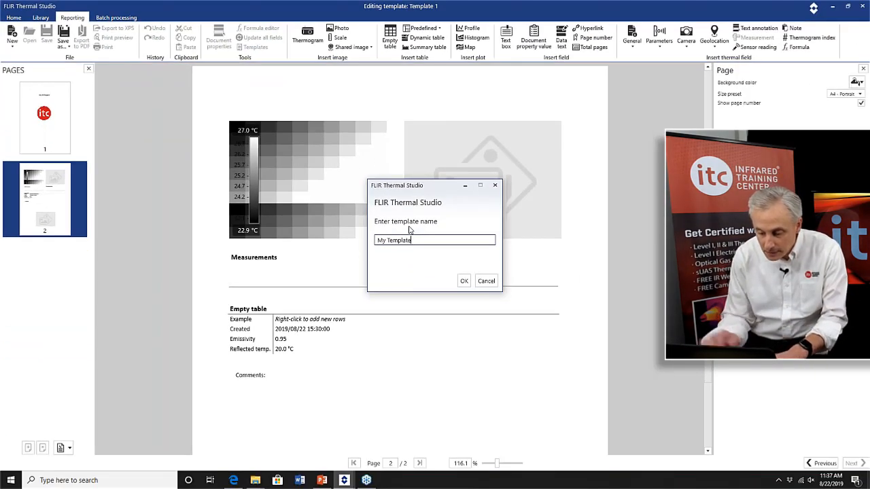
left_click(464, 280)
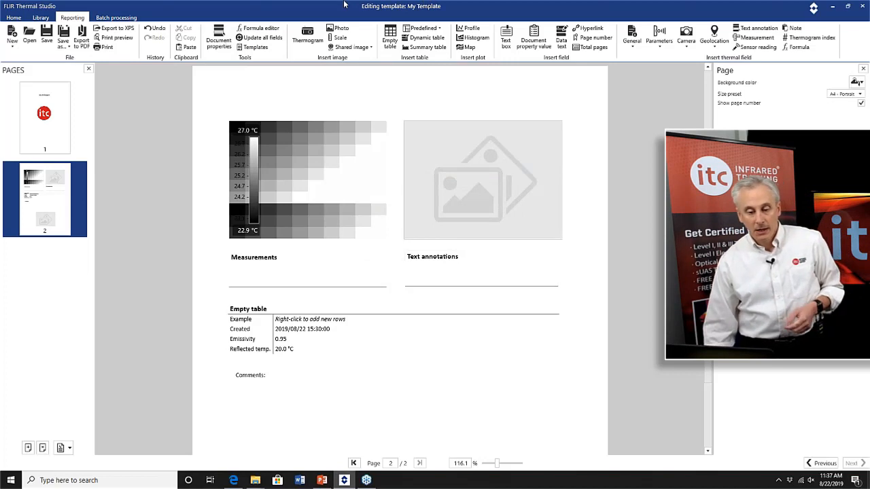
Go back to template selection and choose "My Template" to start a new report from it.
left_click(822, 463)
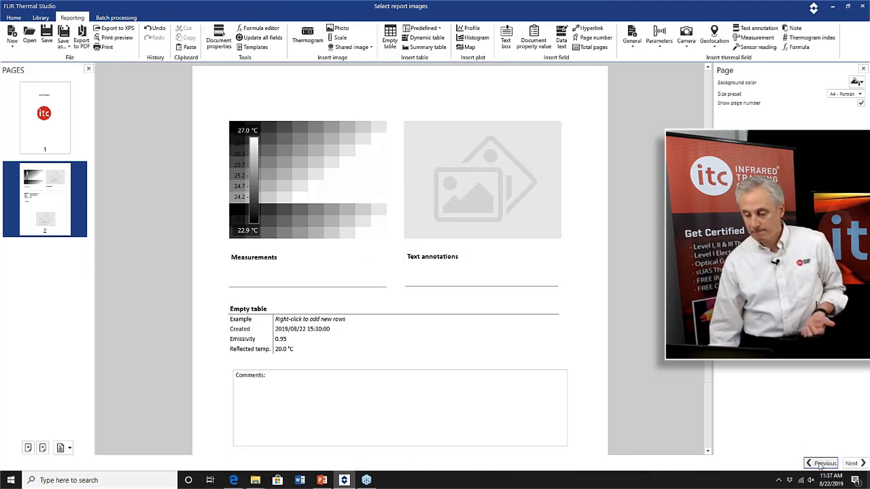
left_click(818, 463)
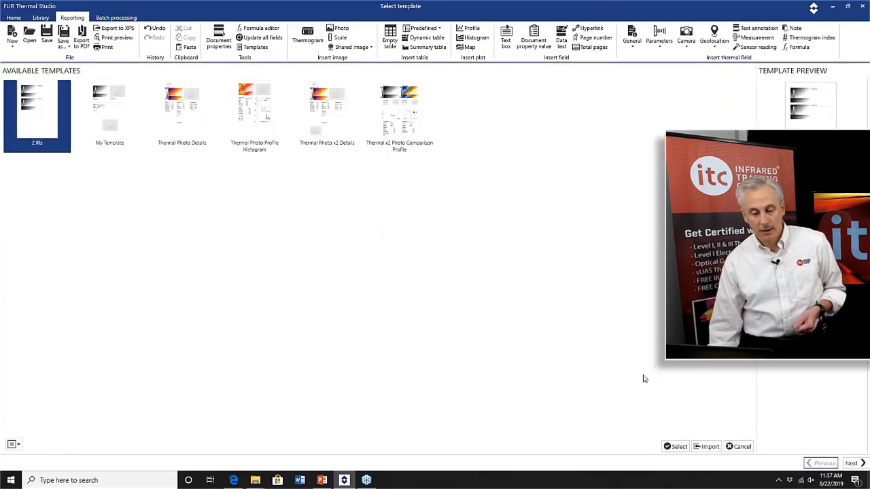
left_click(120, 125)
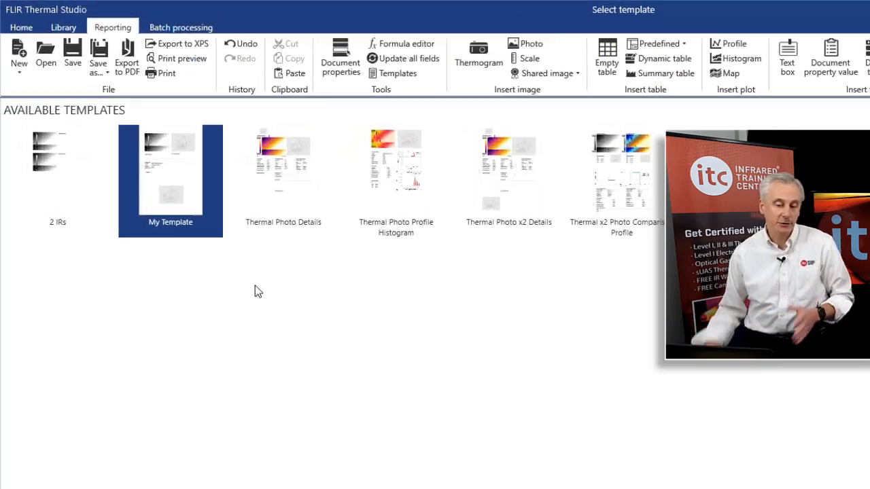
right_click(191, 211)
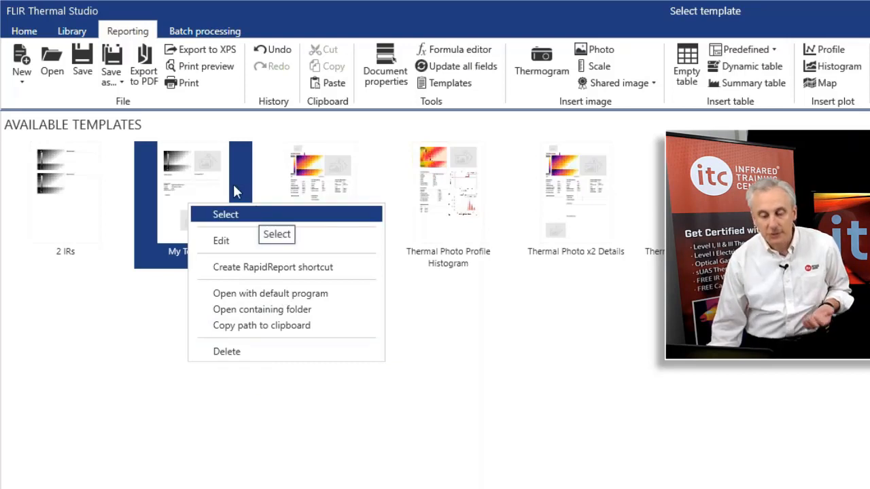
left_click(140, 358)
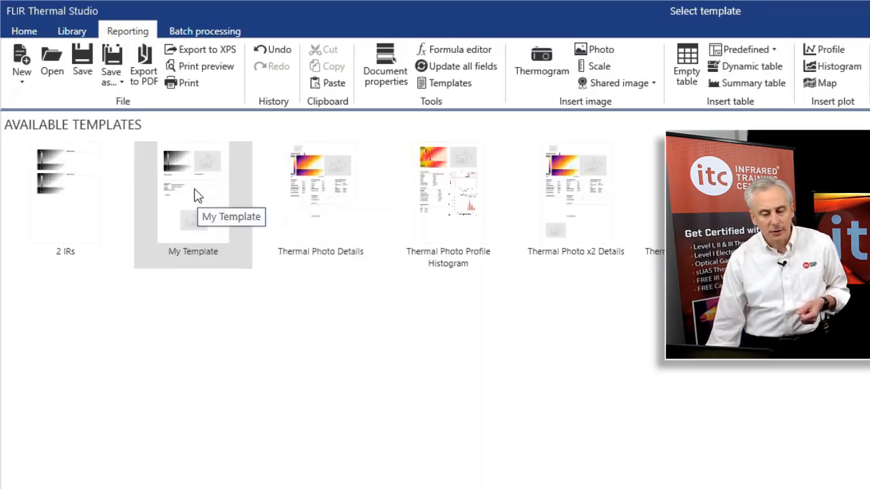
left_click(196, 195)
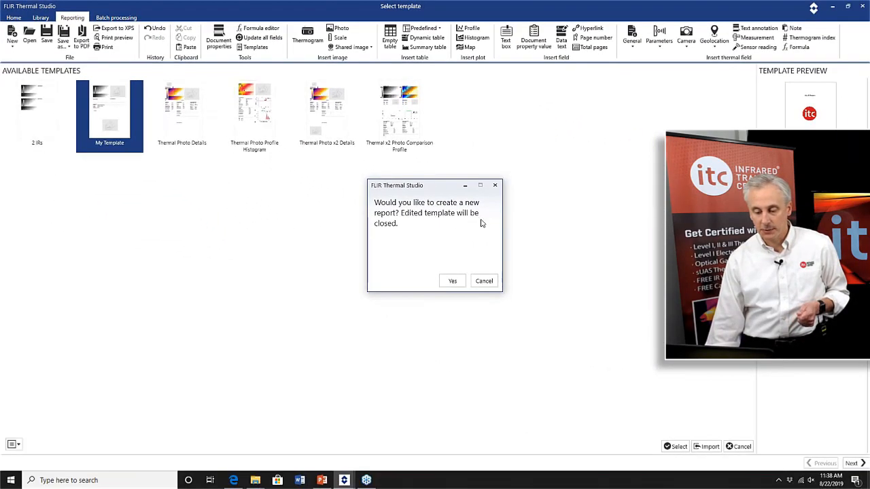
left_click(453, 280)
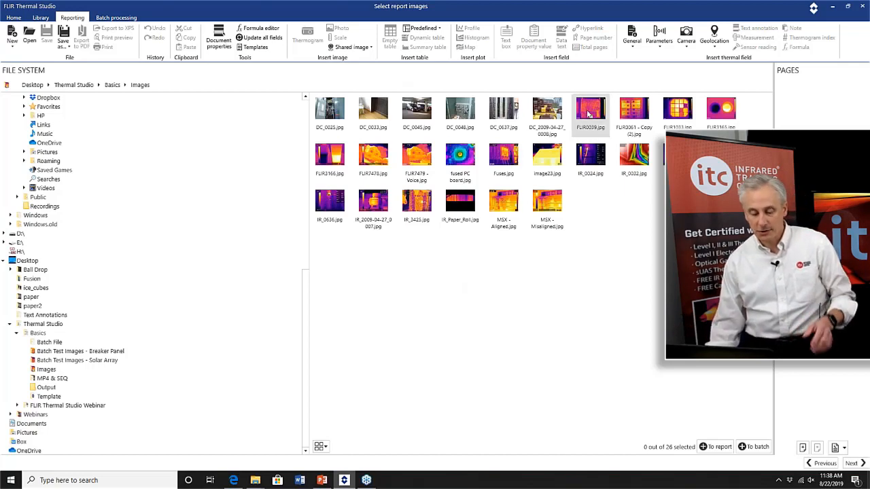
Select six images (FLIR0039, FLIR0061, FLIR1033, FLIR3165, IR_0032, MSX - Misaligned) and add them to the report pages.
left_click(588, 115)
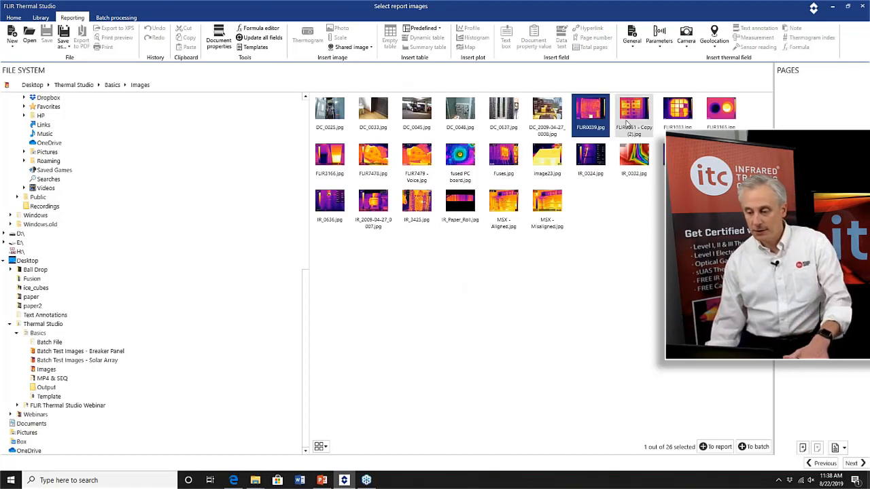
left_click(409, 163, "shift")
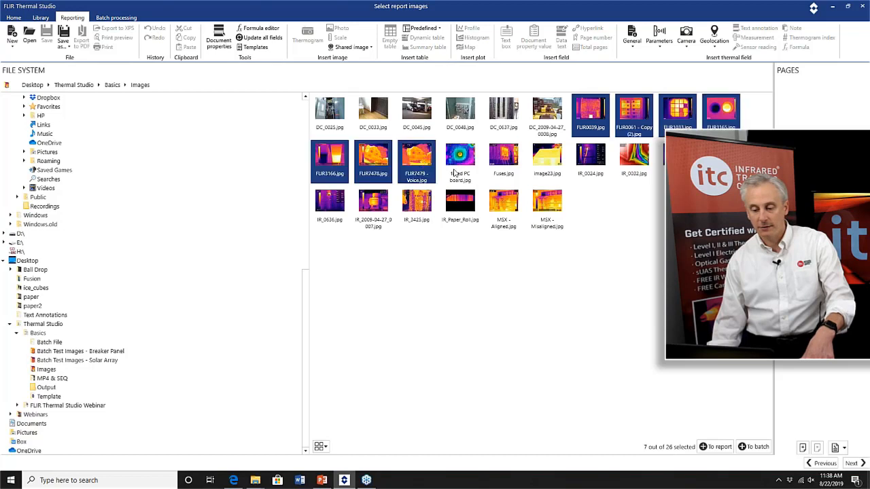
left_click(548, 258)
left_click(589, 112)
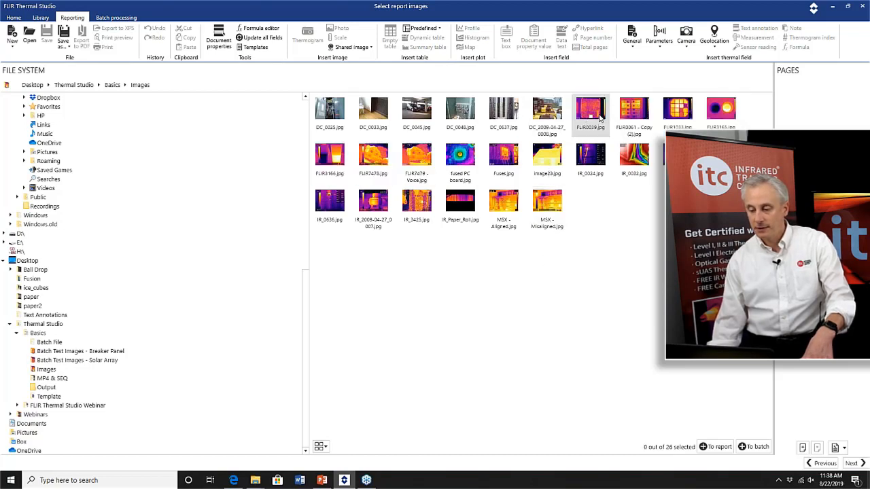
left_click(720, 112, "ctrl")
left_click(634, 112, "ctrl+shift")
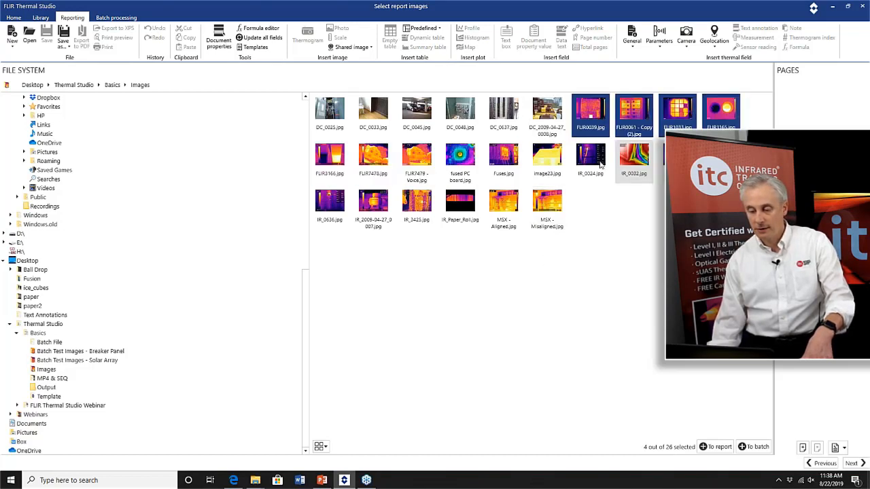
left_click(633, 160, "ctrl")
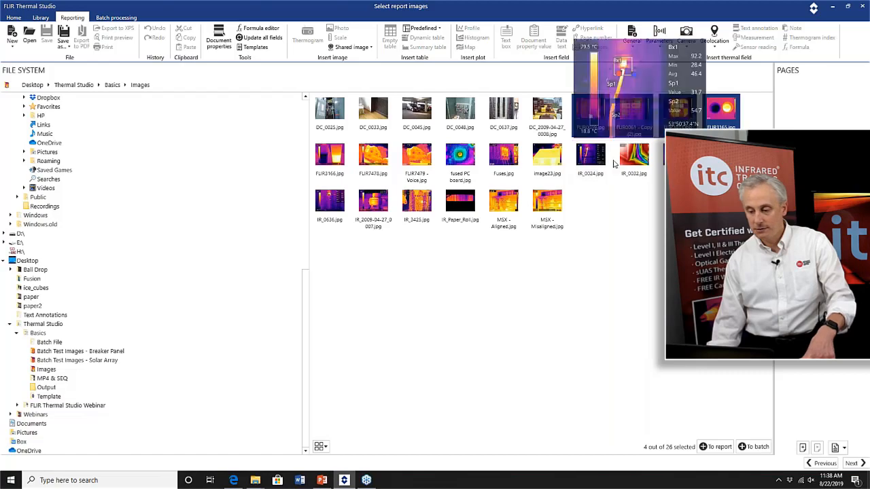
left_click(552, 203, "ctrl")
left_click_drag(634, 158, 757, 93)
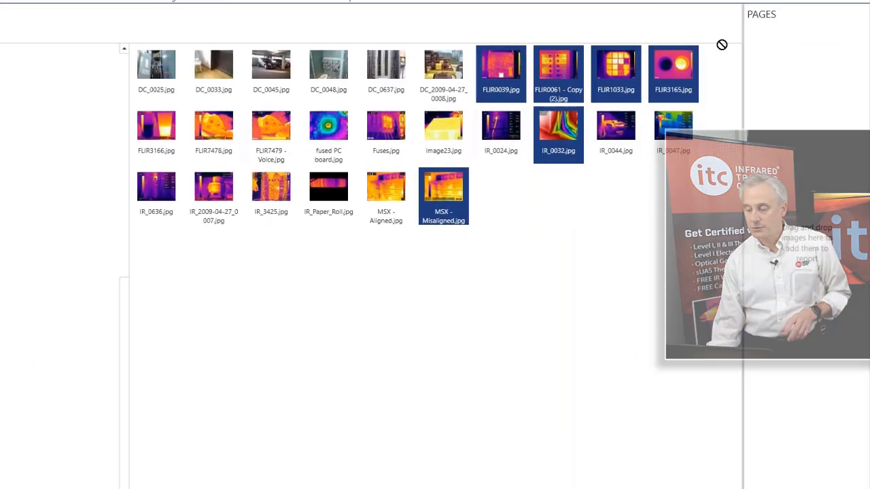
left_click_drag(722, 44, 815, 207)
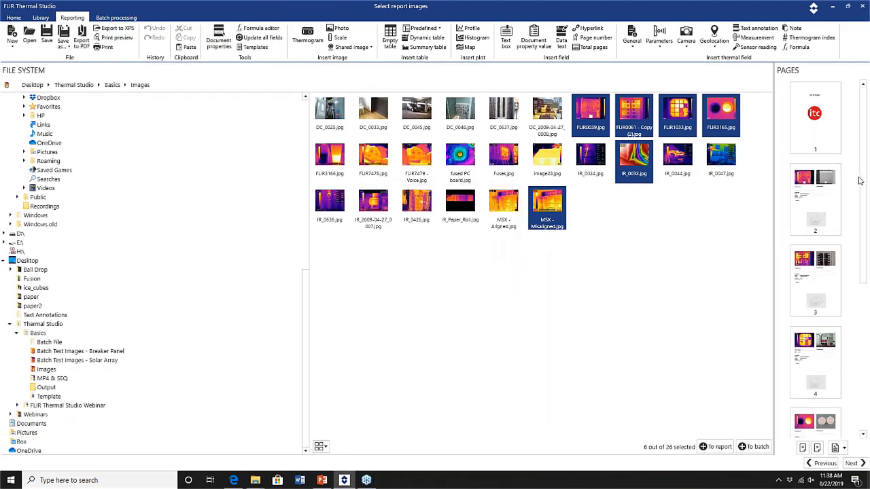
Scroll through the generated report pages and continue to the report editor.
left_click_drag(864, 216, 868, 371)
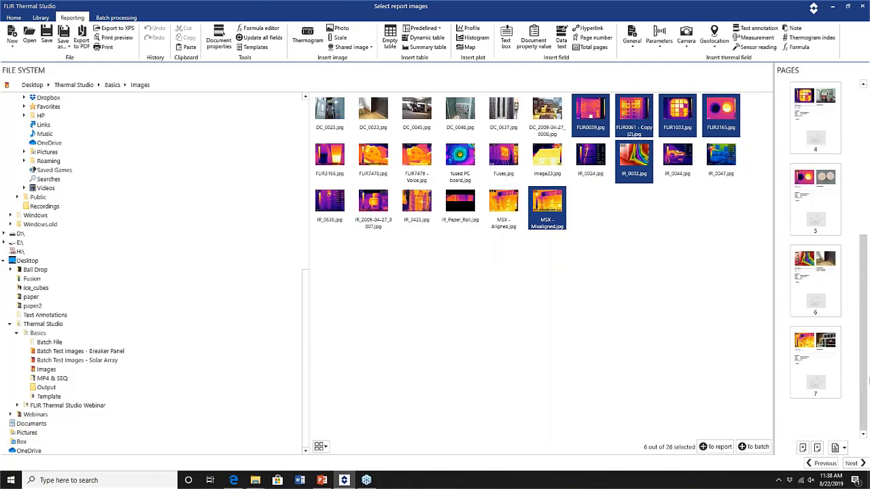
left_click_drag(858, 279, 857, 172)
left_click(857, 319)
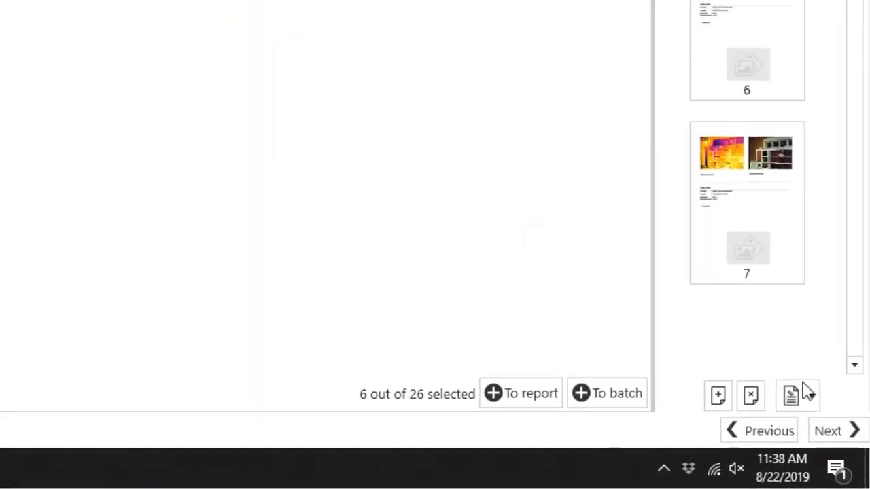
left_click(845, 440)
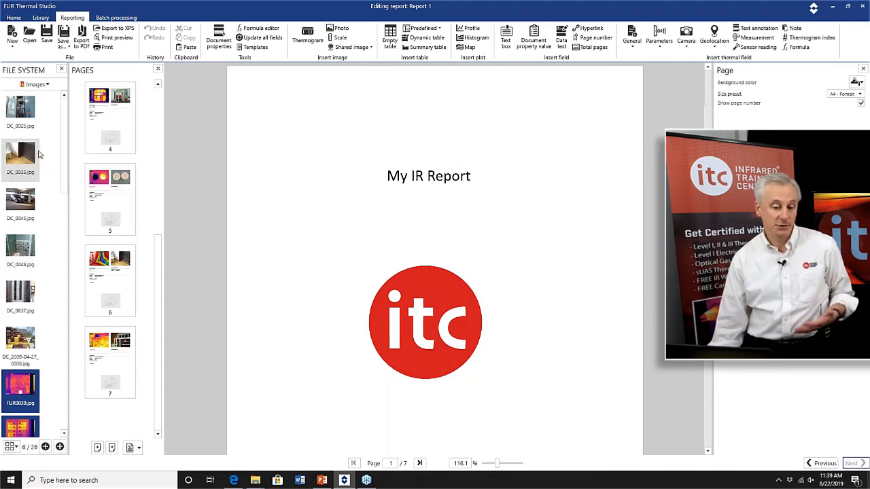
Browse the report pages one by one to review each image page.
left_click_drag(20, 338, 277, 254)
left_click(129, 182)
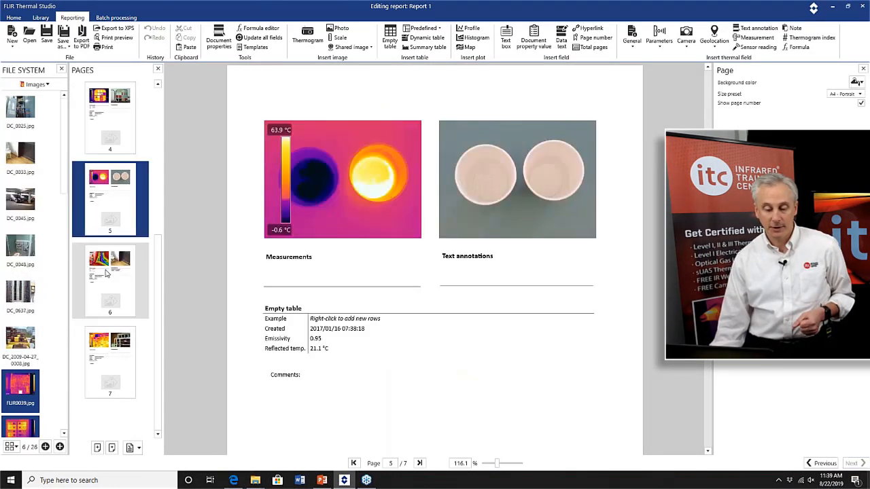
left_click(107, 272)
left_click(108, 360)
left_click(113, 268)
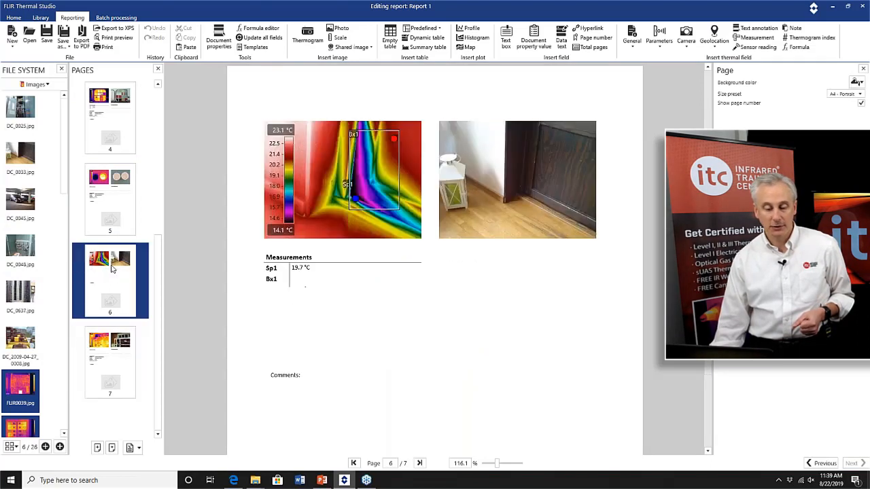
right_click(114, 268)
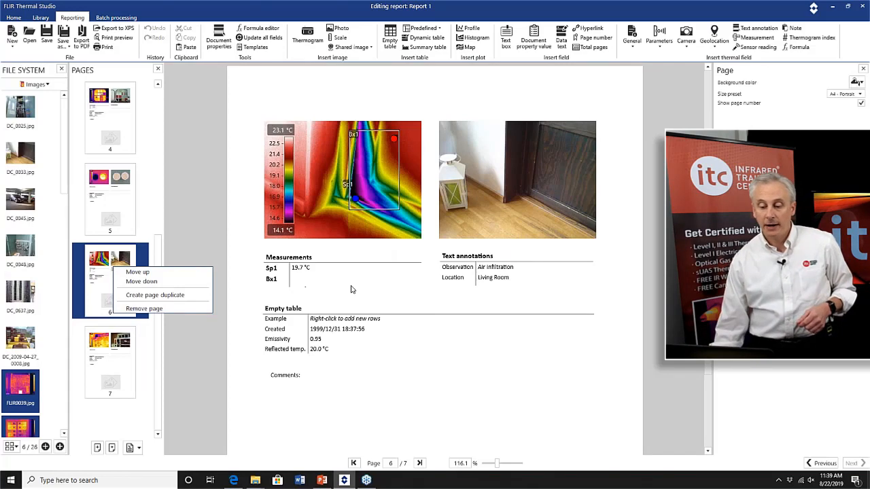
left_click(303, 213)
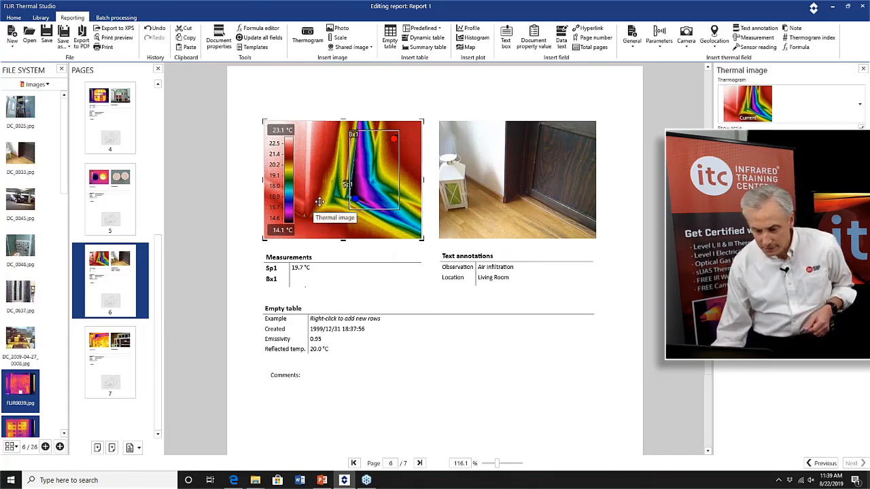
left_click(74, 348)
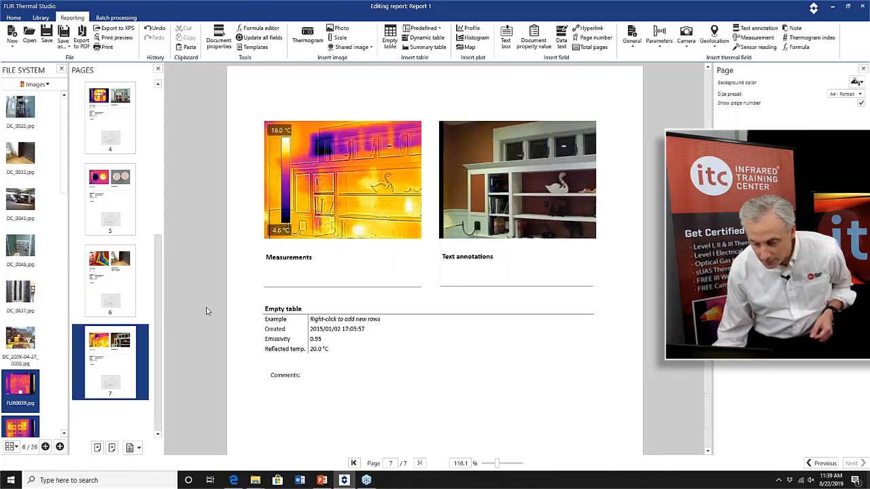
scroll(214, 308, "down", 1)
scroll(197, 288, "down", 1)
scroll(180, 268, "up", 1)
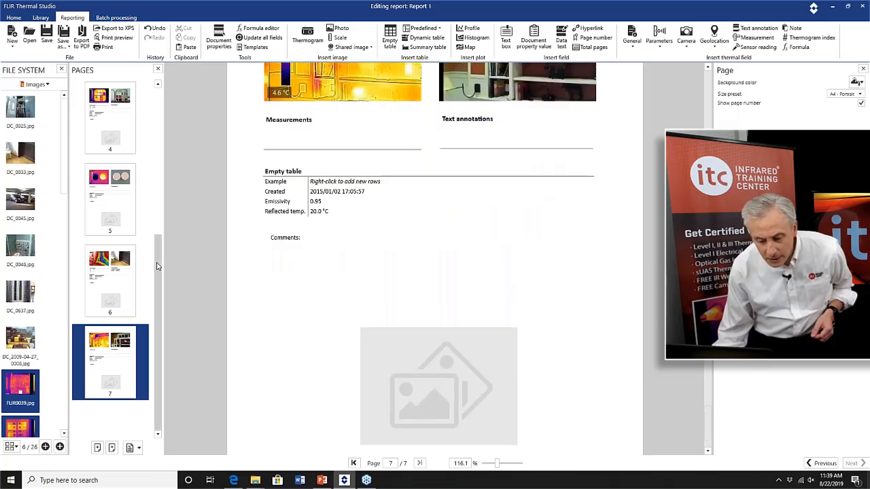
scroll(142, 238, "up", 5)
left_click(130, 167)
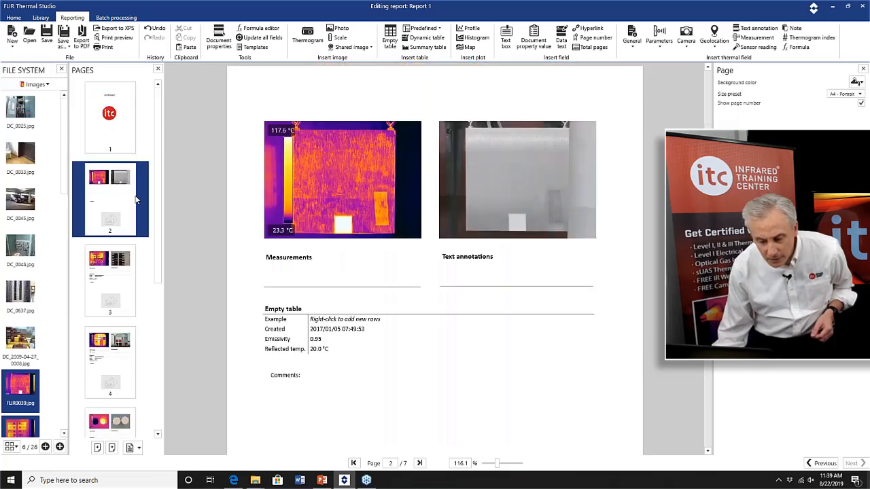
left_click(140, 273)
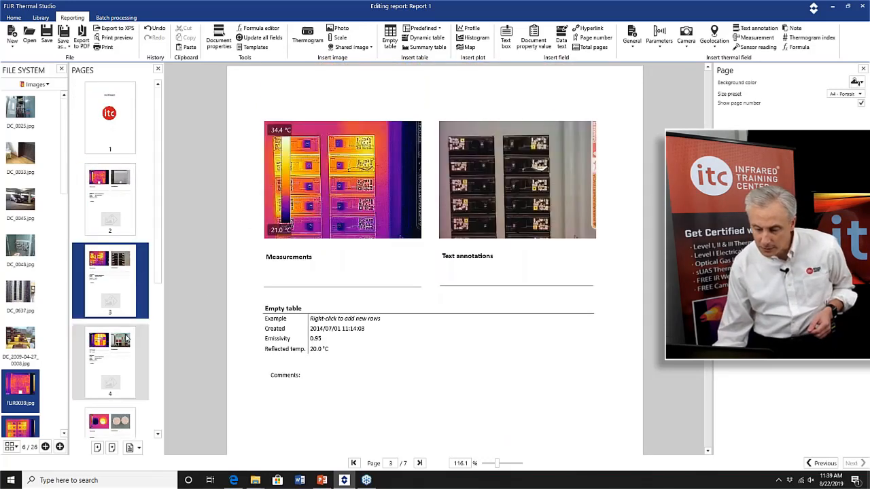
scroll(107, 321, "down", 3)
left_click(103, 216)
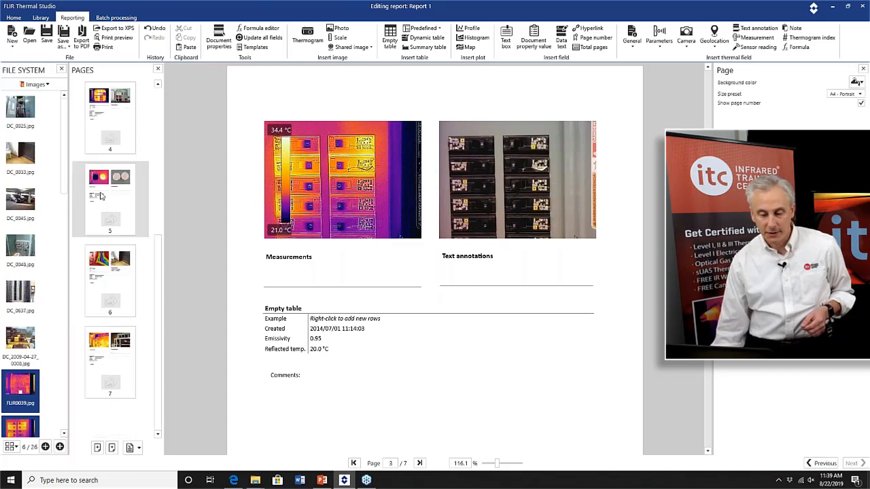
Open the thermogram on page 5 in the image viewer and narrow its temperature scale to about 16.2–50.6 °C.
left_click(360, 173)
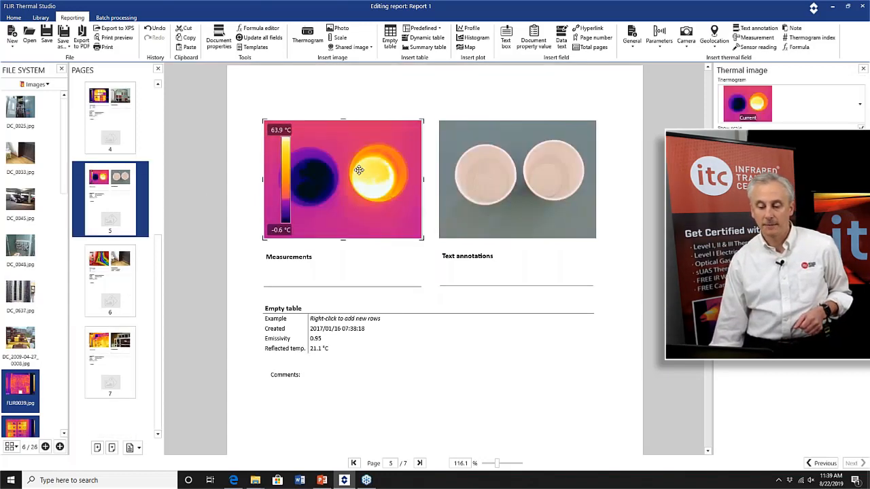
double_click(359, 170)
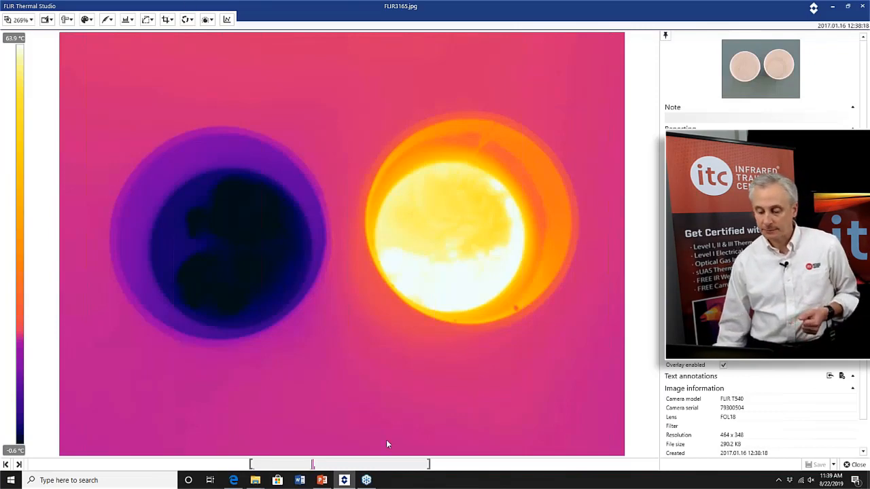
left_click_drag(430, 463, 392, 464)
left_click_drag(250, 463, 344, 463)
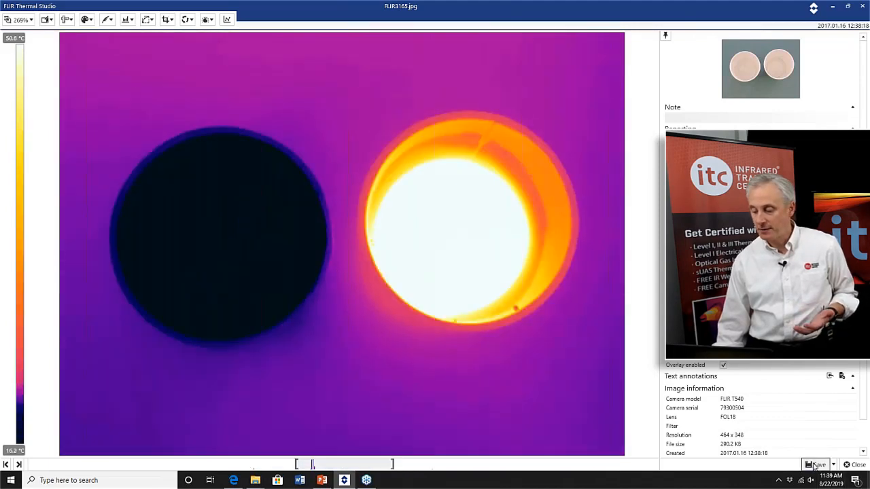
Close the image viewer, then open the page 3 thermogram (FLIR0061) in the viewer and close it again.
left_click(854, 465)
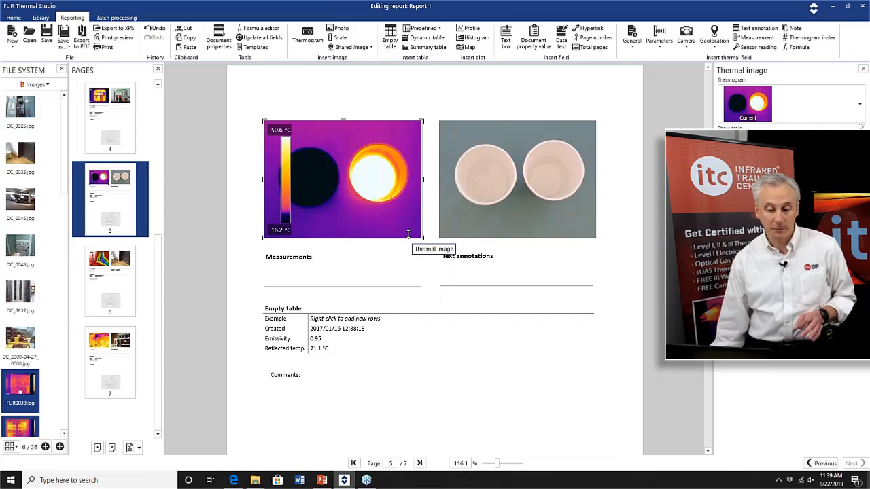
scroll(408, 233, "down", 3)
left_click(110, 360)
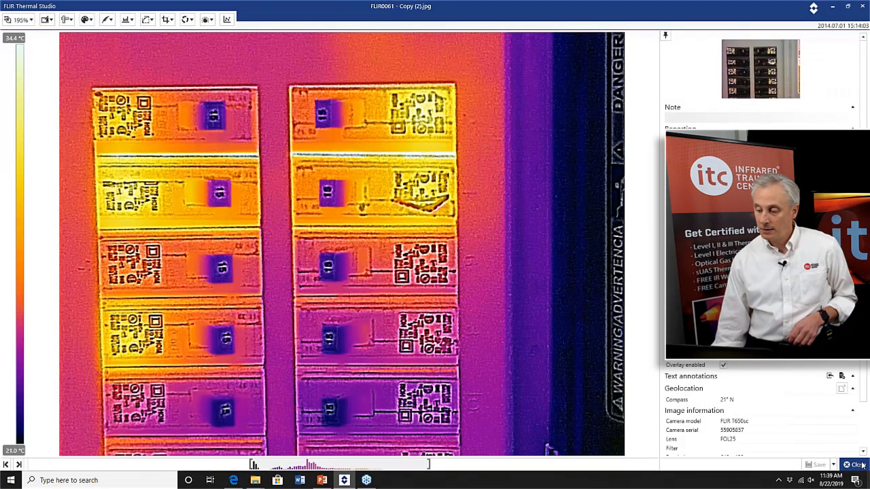
left_click(857, 465)
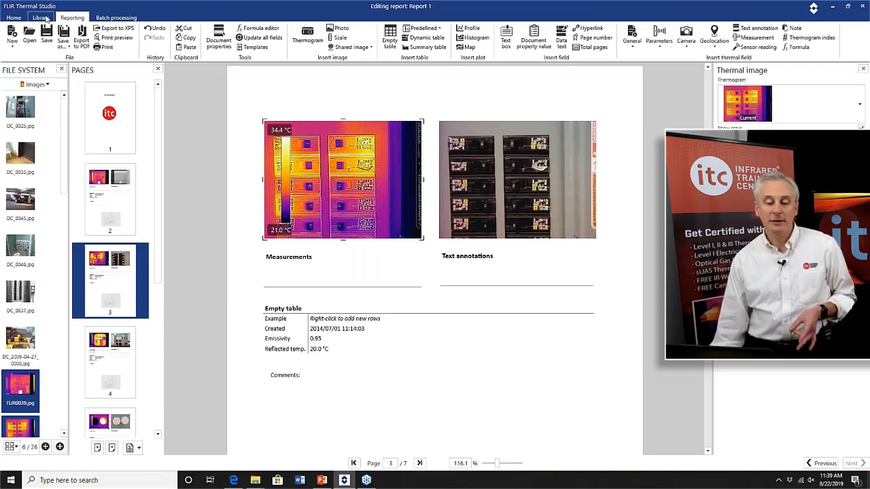
Return to template selection, create a RapidReport shortcut for My Template, and place it on the desktop.
left_click(822, 464)
left_click(822, 464)
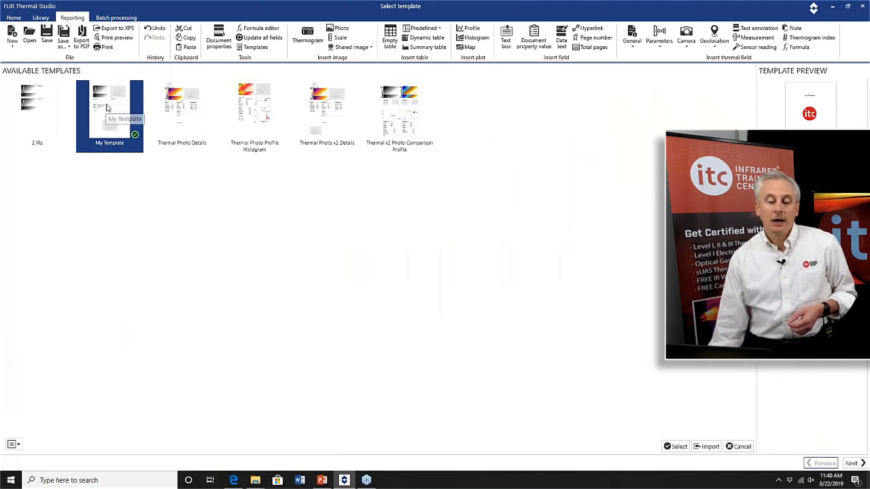
right_click(107, 107)
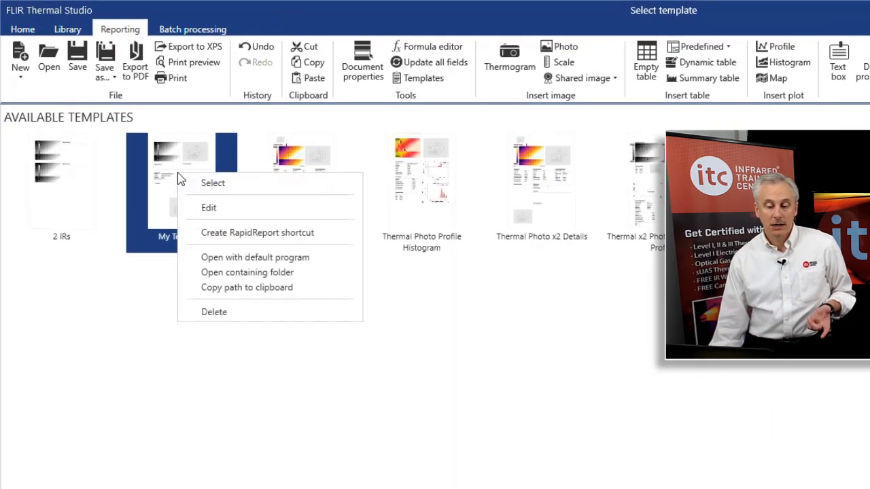
left_click(255, 234)
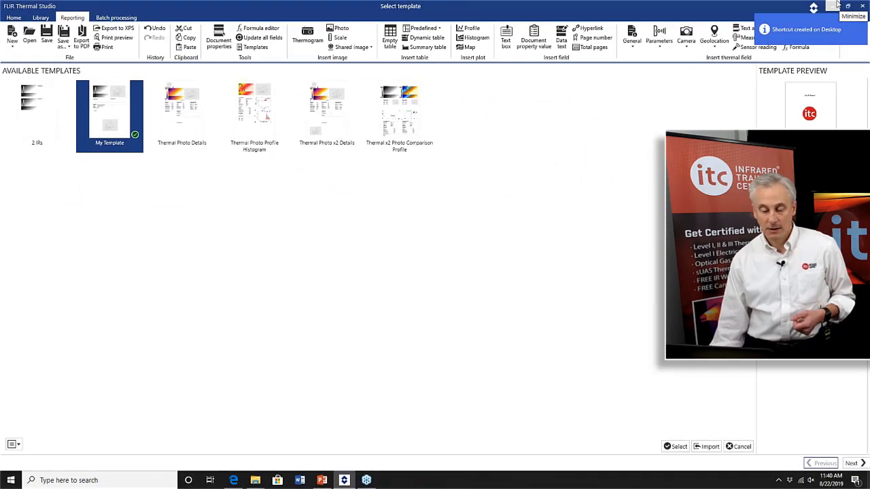
left_click(839, 5)
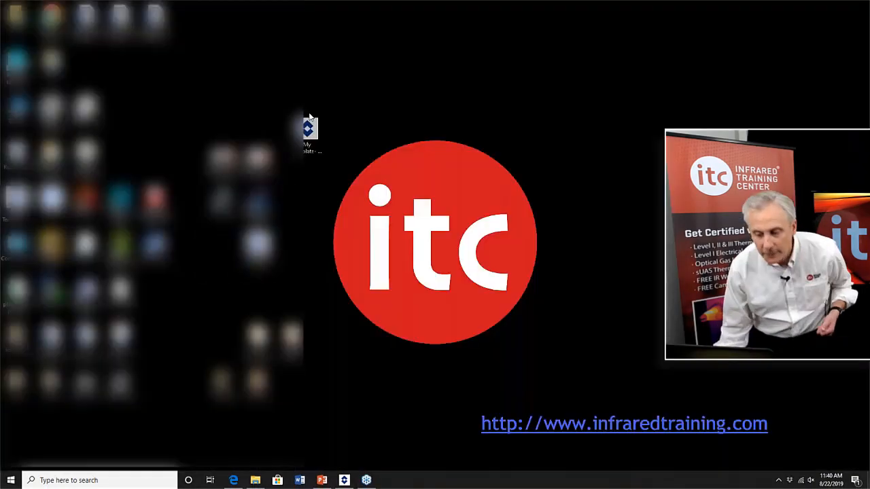
left_click_drag(309, 114, 333, 110)
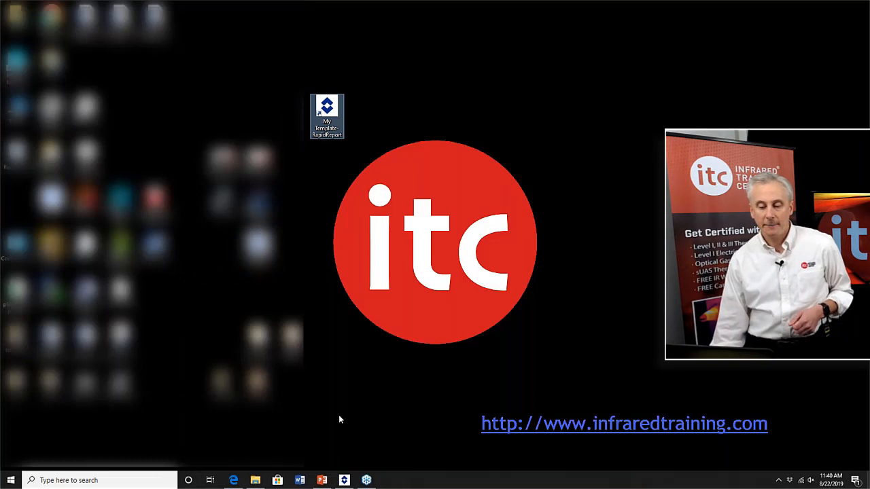
In File Explorer's Basics\Images folder, select FLIR1033.jpg through IR_3425.jpg and drop them onto the My Template RapidReport shortcut.
left_click(254, 481)
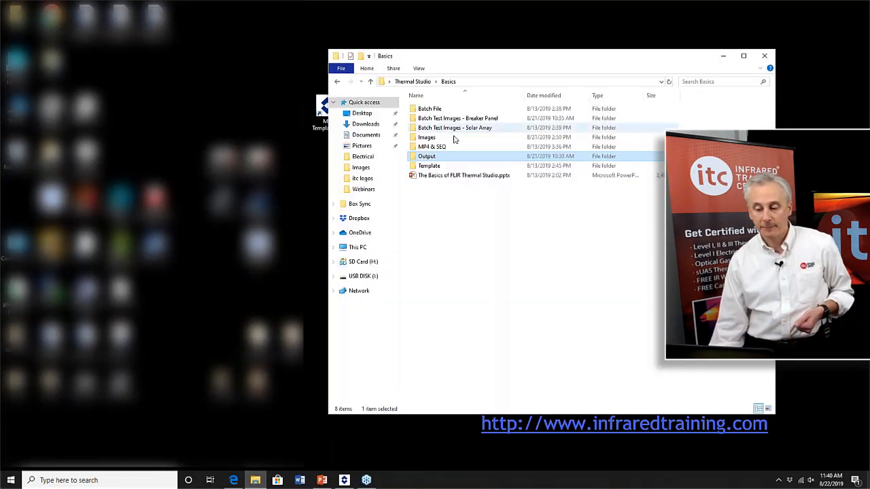
double_click(454, 139)
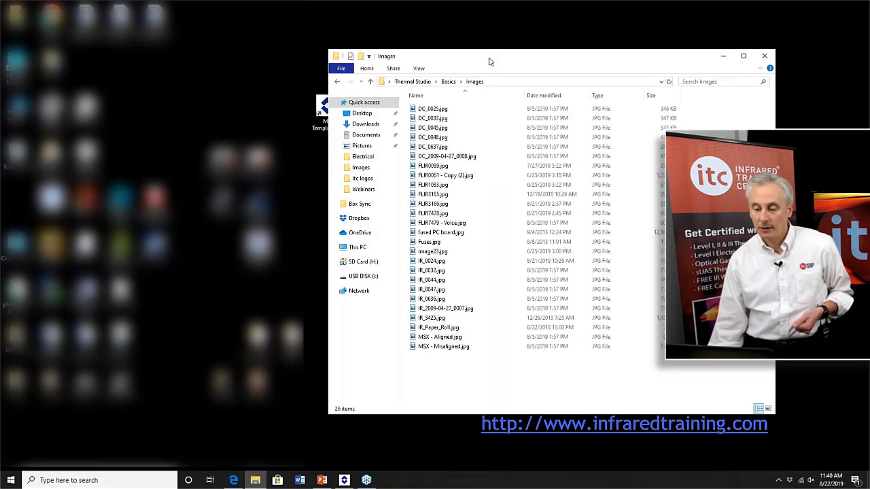
left_click_drag(501, 59, 546, 54)
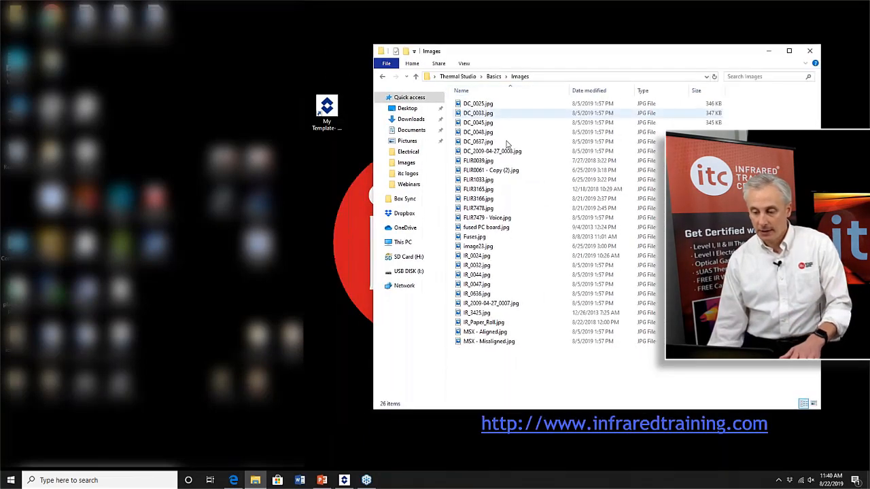
left_click(494, 181)
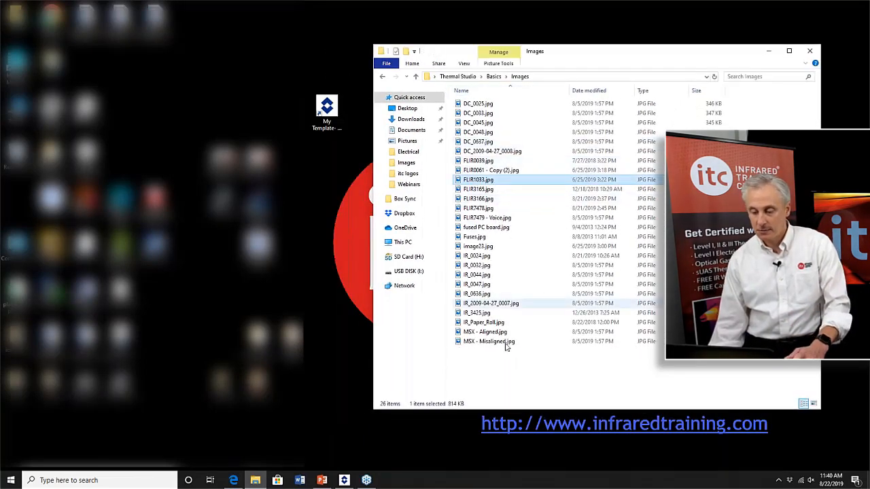
left_click(503, 312, "shift")
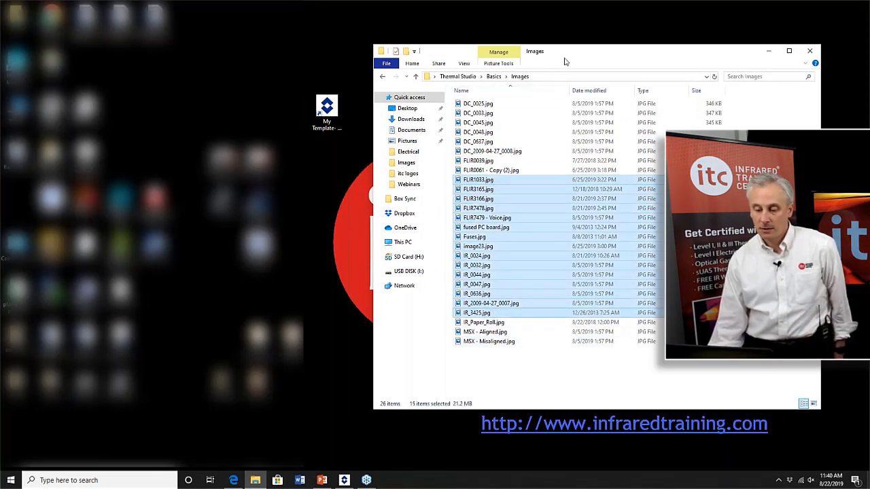
left_click_drag(564, 61, 603, 33)
left_click_drag(559, 256, 327, 120)
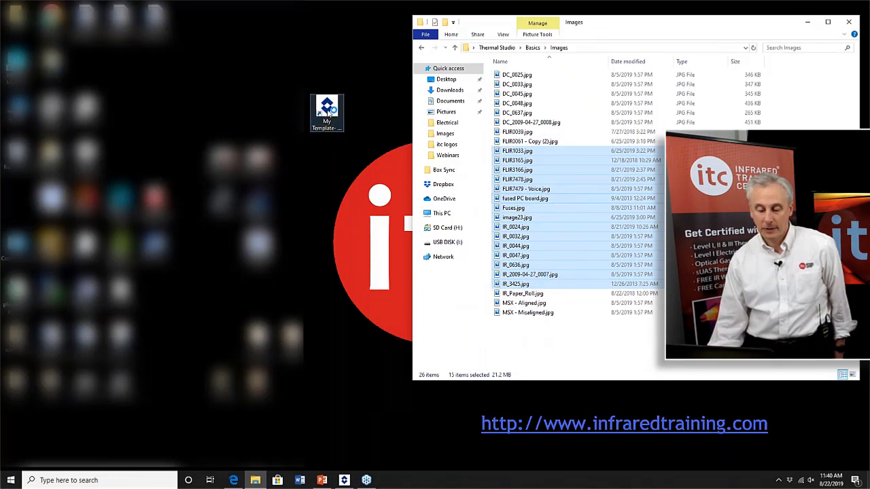
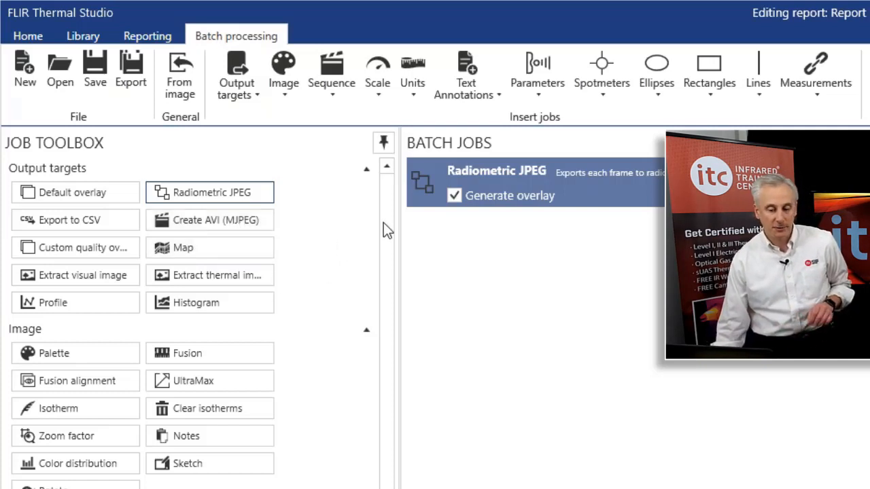
Add Scale minimum and Scale maximum jobs to the batch job list.
scroll(385, 218, "down", 1)
scroll(383, 206, "up", 1)
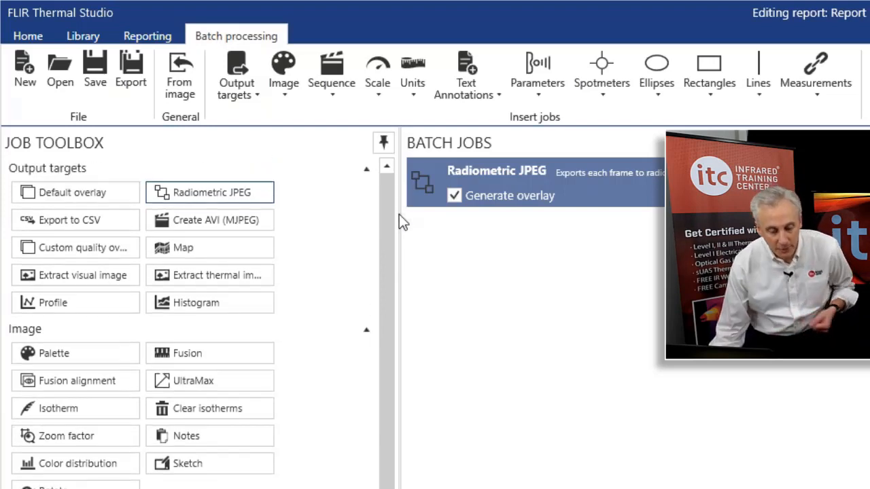
left_click_drag(399, 218, 431, 419)
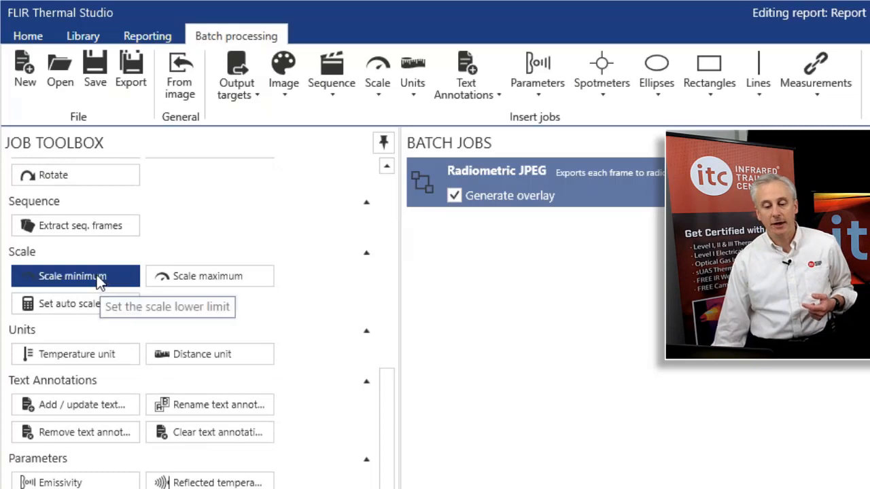
left_click(100, 278)
left_click(186, 281)
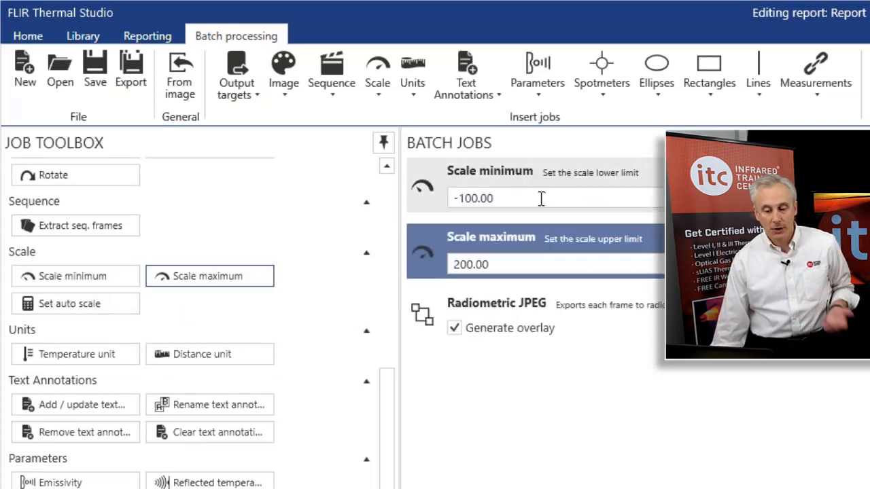
Set the Scale minimum job to 0 and the Scale maximum job to 70.
left_click_drag(541, 198, 446, 196)
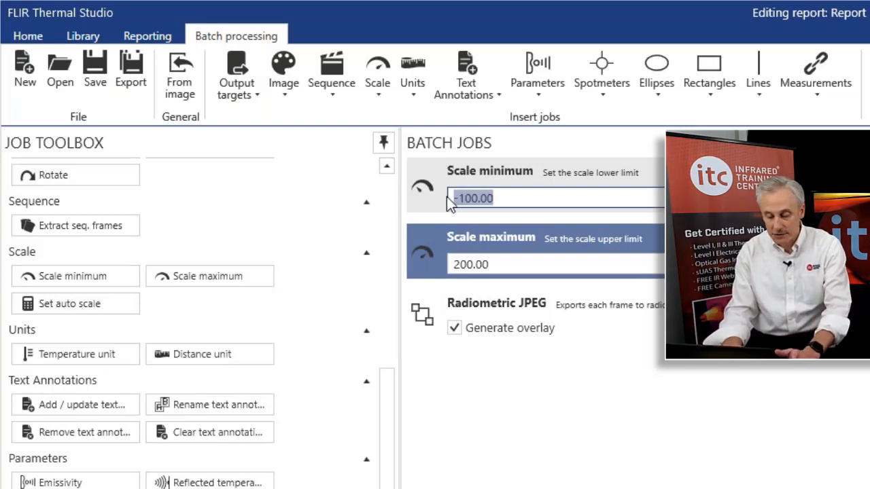
type("0")
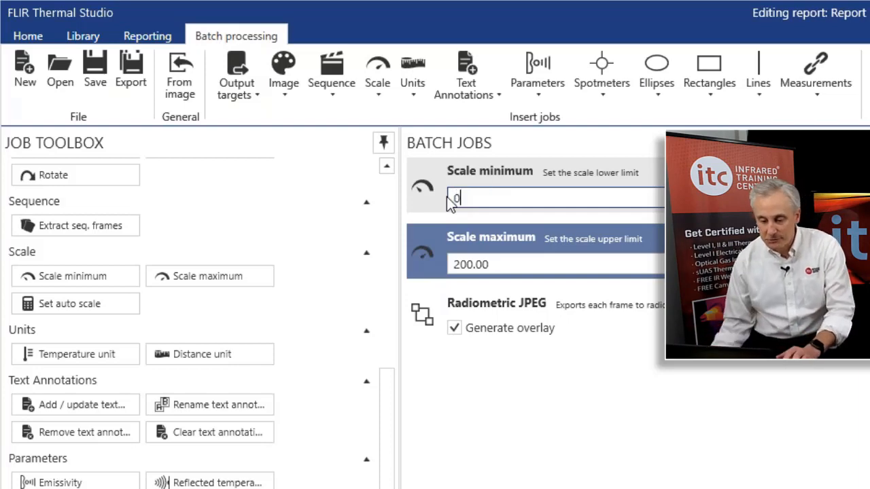
left_click(501, 265)
left_click_drag(501, 264, 433, 269)
type("70")
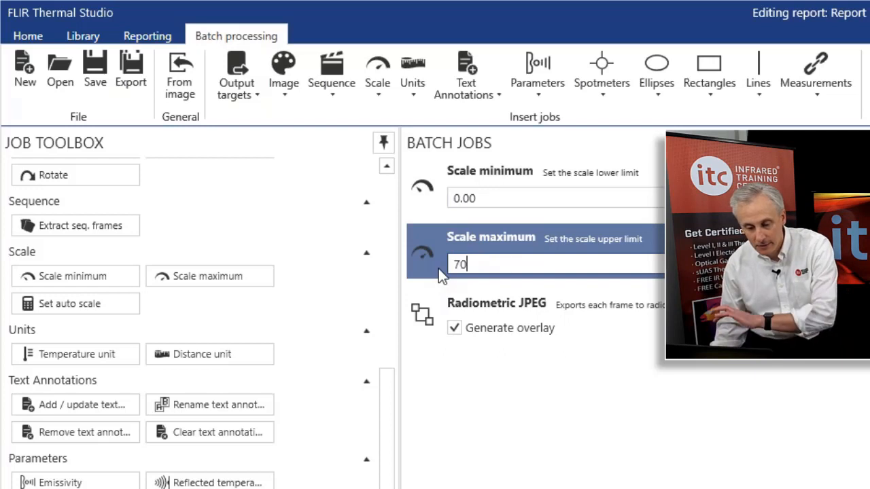
left_click(522, 197)
left_click(522, 261)
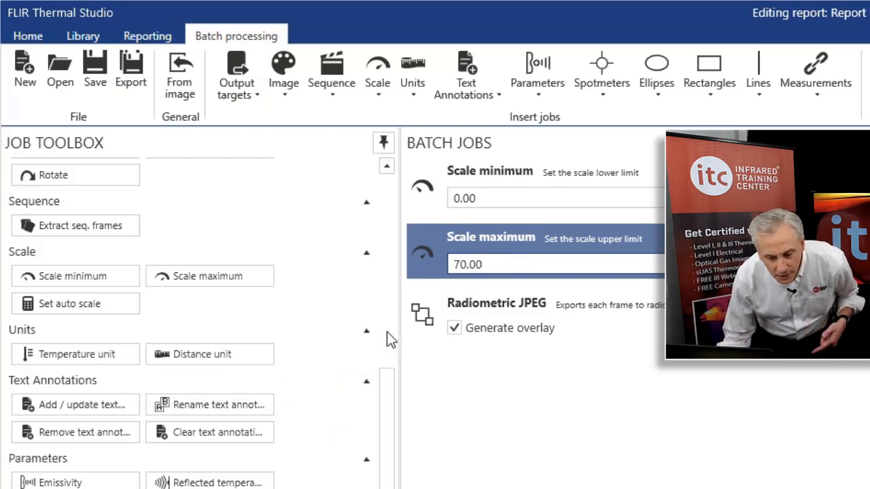
Add a Palette job to the batch and set its palette to Rainbow HC.
scroll(392, 381, "up", 1)
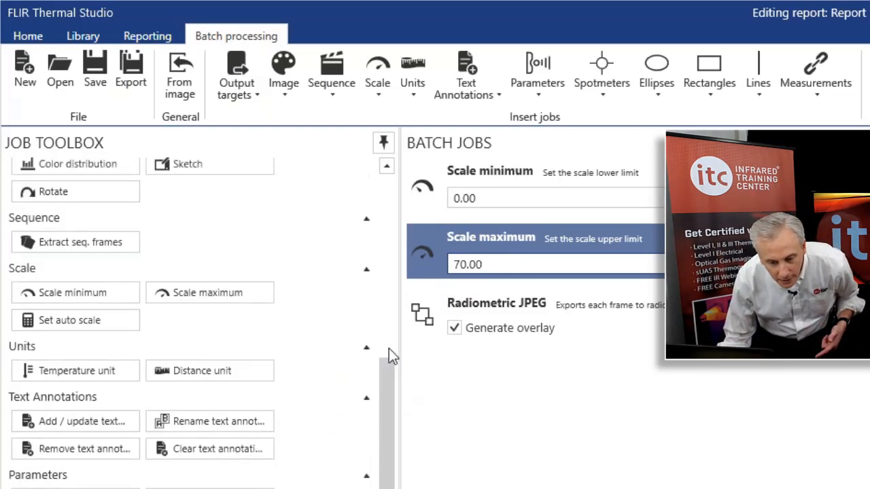
left_click_drag(389, 349, 384, 243)
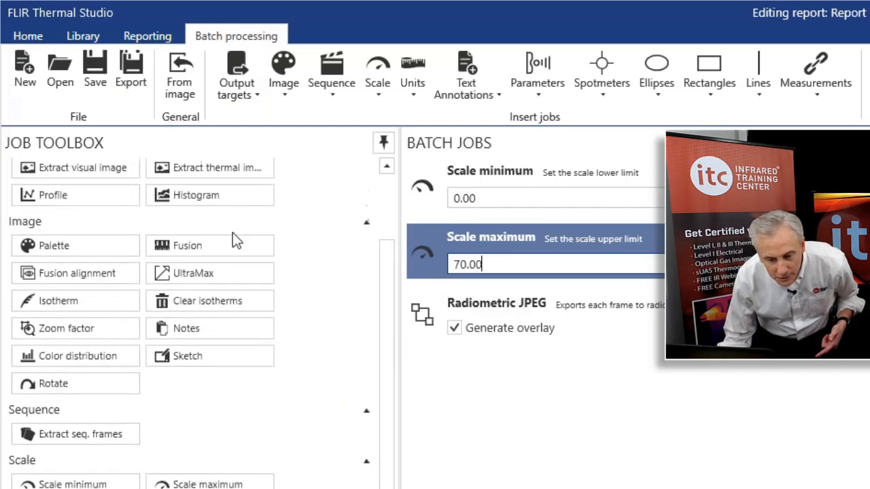
left_click(66, 244)
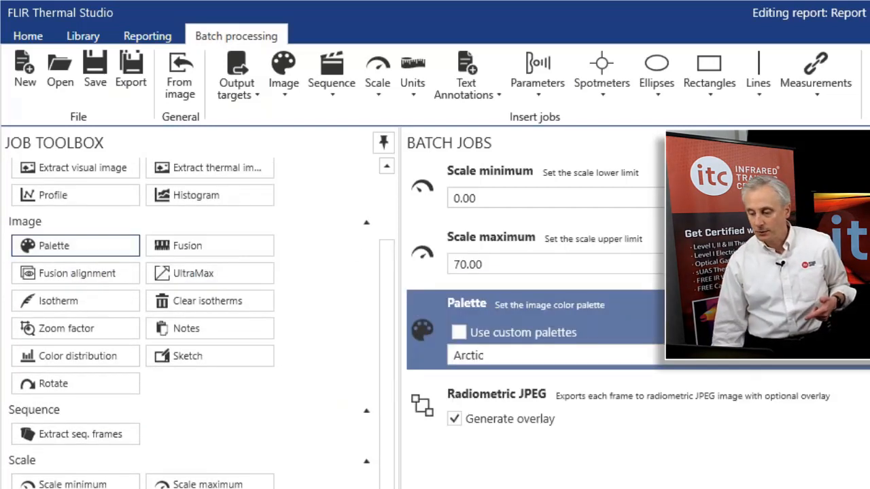
left_click(544, 355)
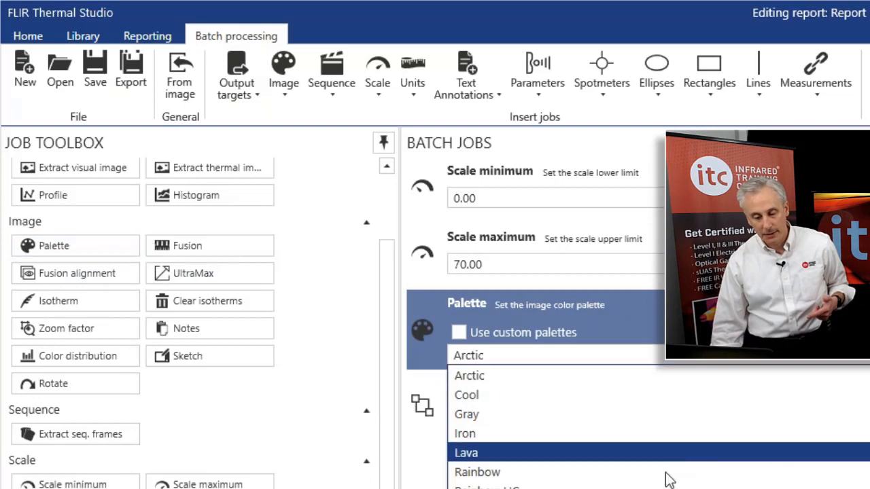
left_click(652, 478)
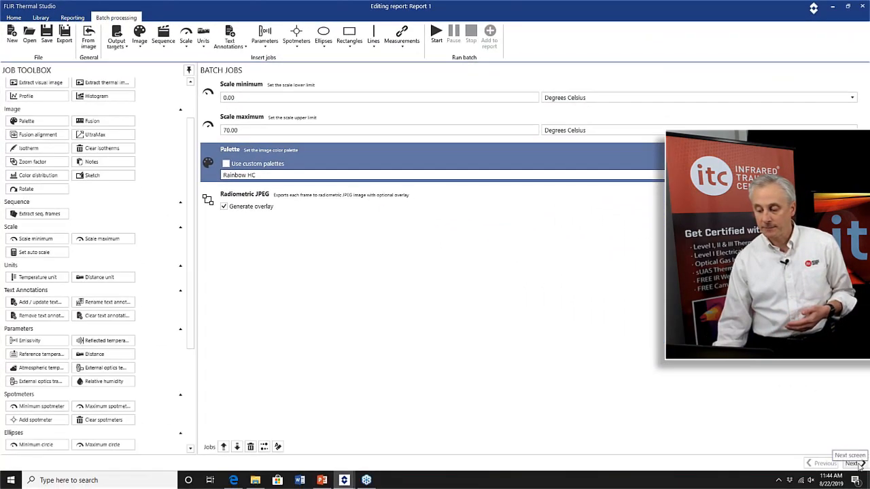
Advance to the batch files page and remove all files from the batch file list.
left_click(859, 464)
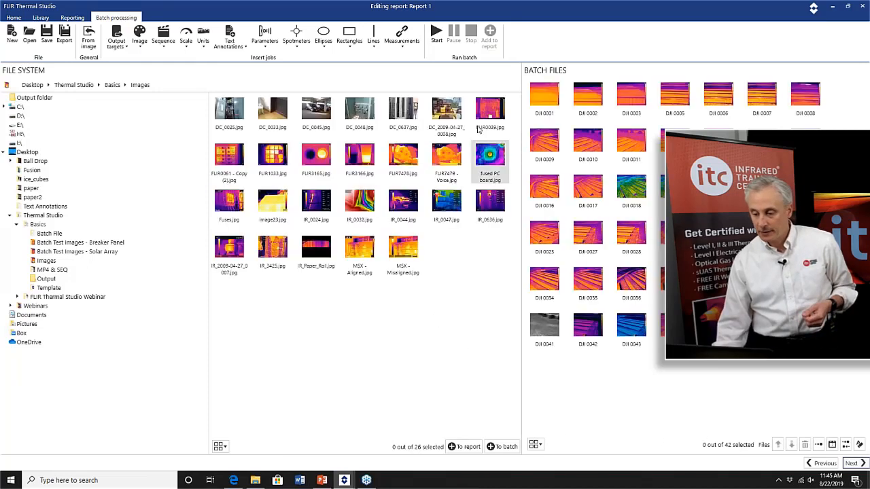
left_click(540, 99)
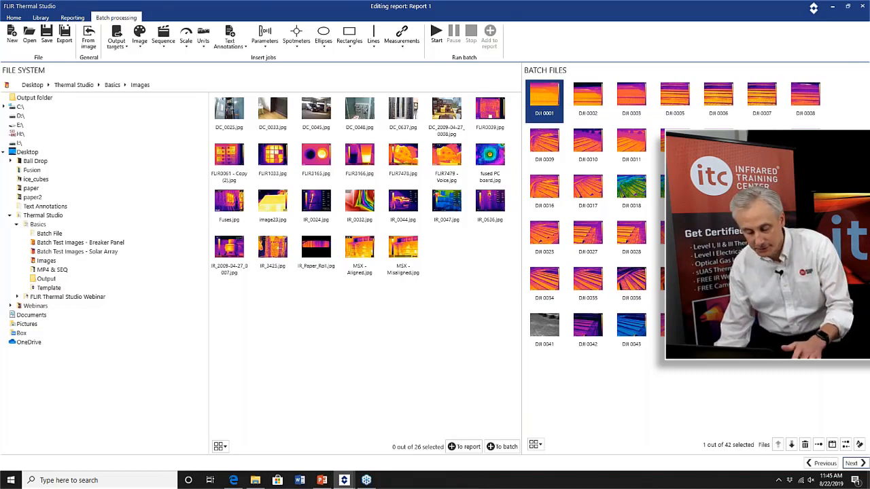
key("ctrl+a")
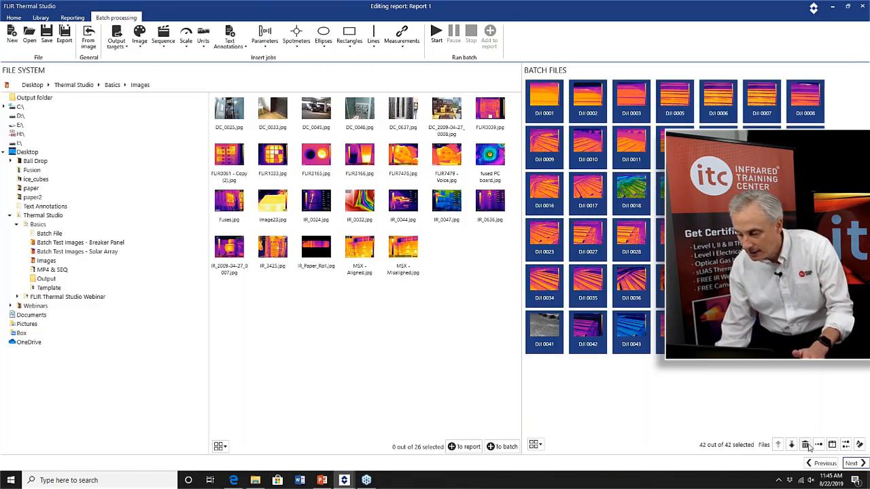
left_click(804, 444)
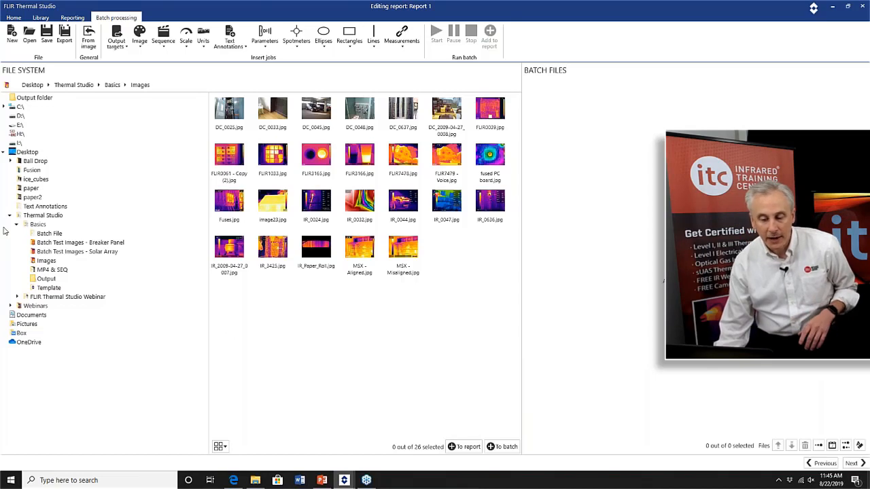
Load the Basics\Batch Test Images - Solar Array images into the batch files and start processing.
left_click(39, 225)
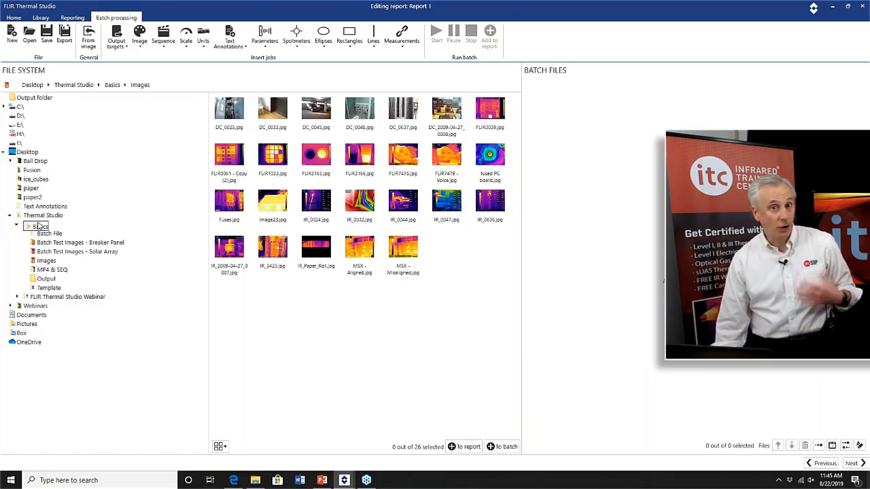
left_click(40, 226)
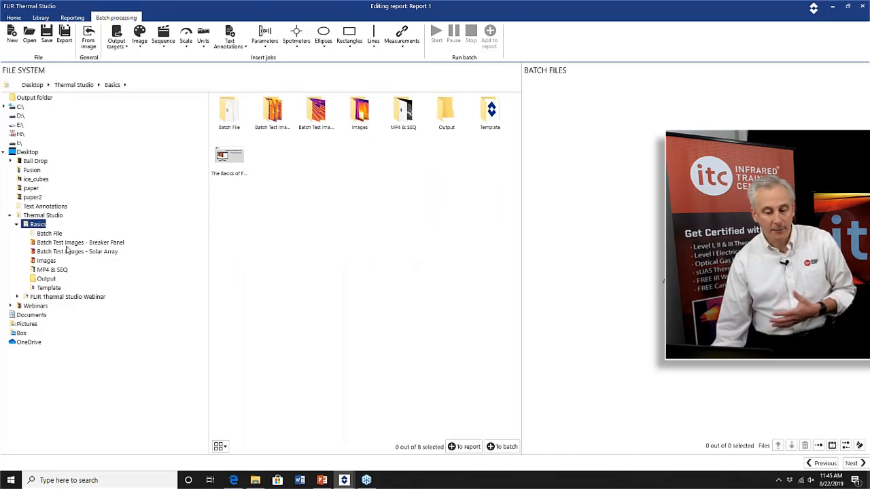
left_click(86, 253)
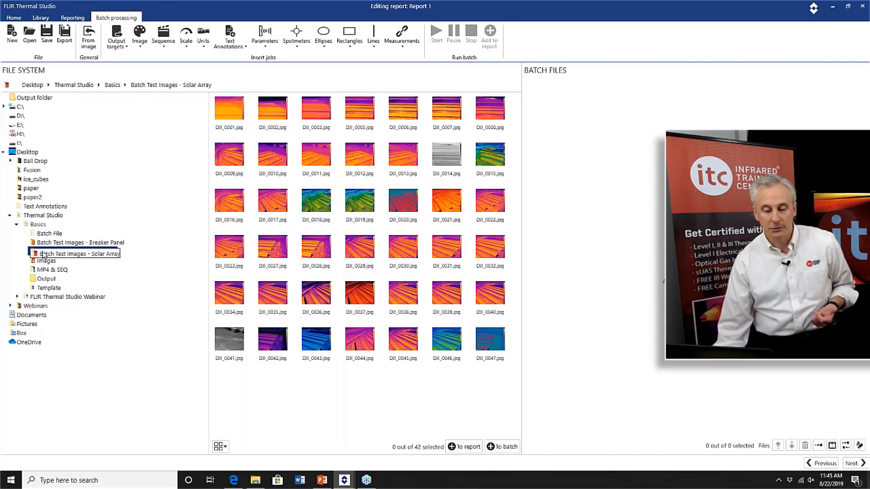
left_click(42, 253)
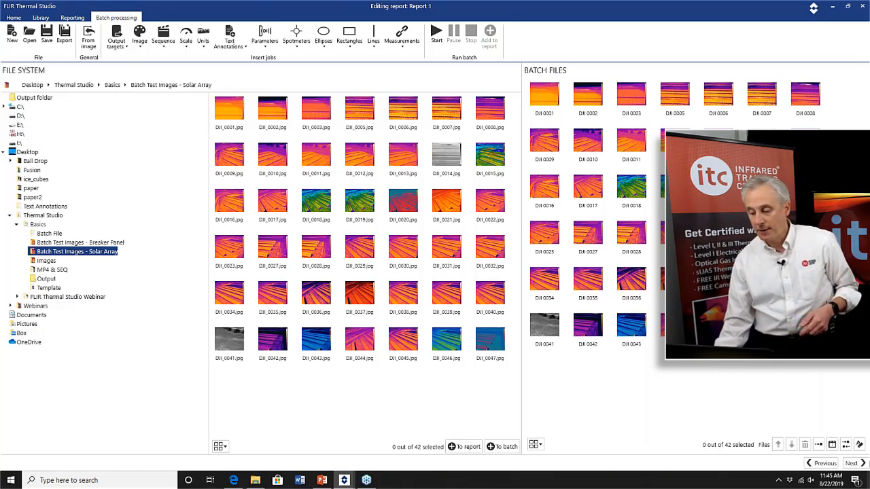
left_click(854, 463)
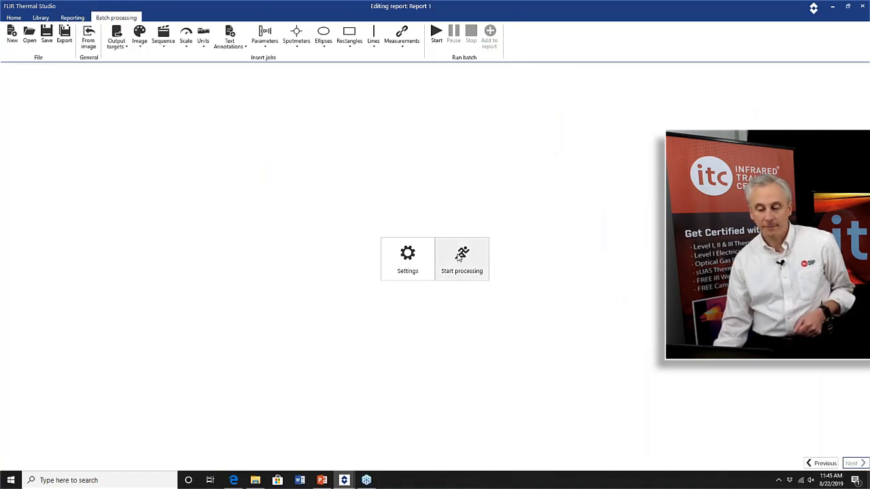
left_click(468, 277)
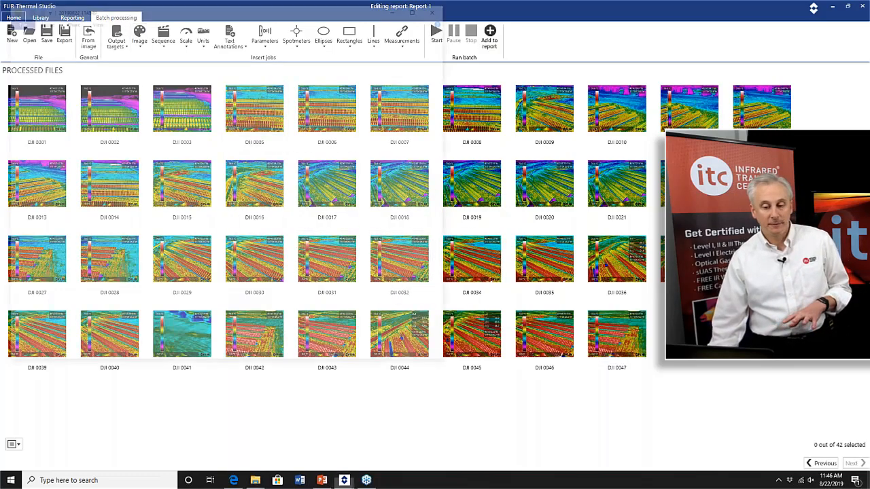
Open the batch output folder and open the processed image DJI_0001.jpg in the photo viewer.
left_click(15, 18)
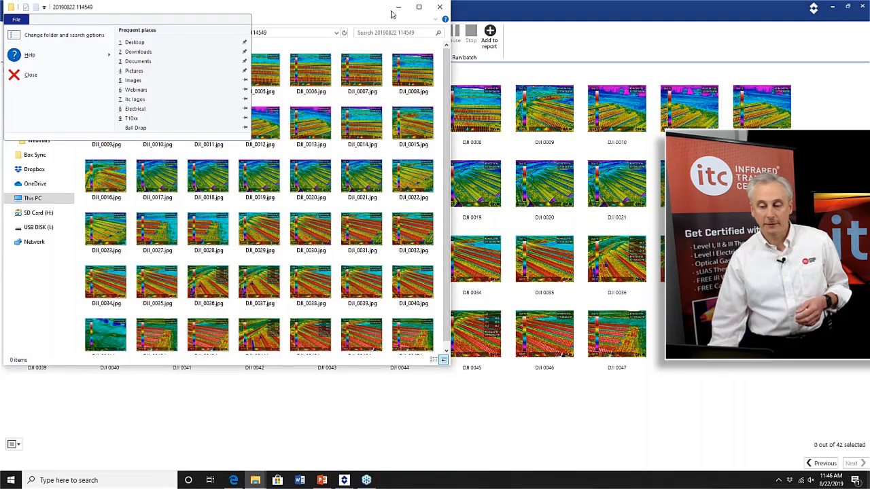
left_click(279, 14)
left_click_drag(279, 13, 305, 39)
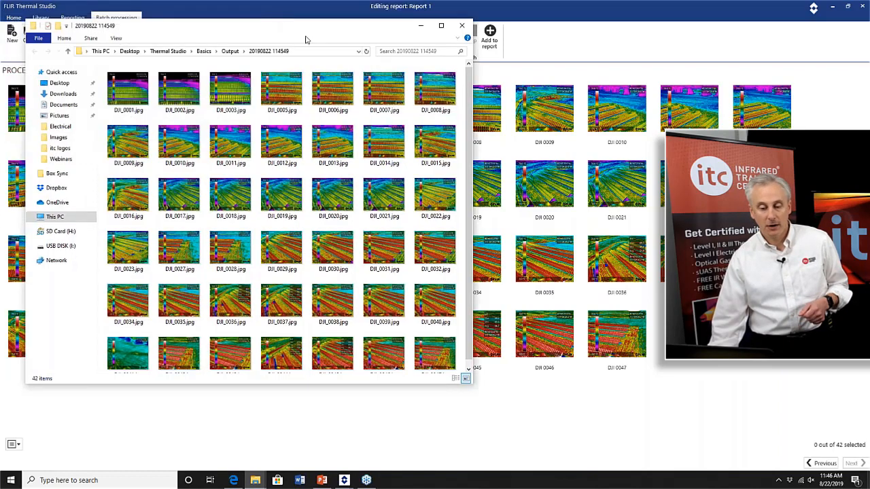
left_click_drag(306, 39, 335, 53)
left_click(460, 32)
double_click(97, 68)
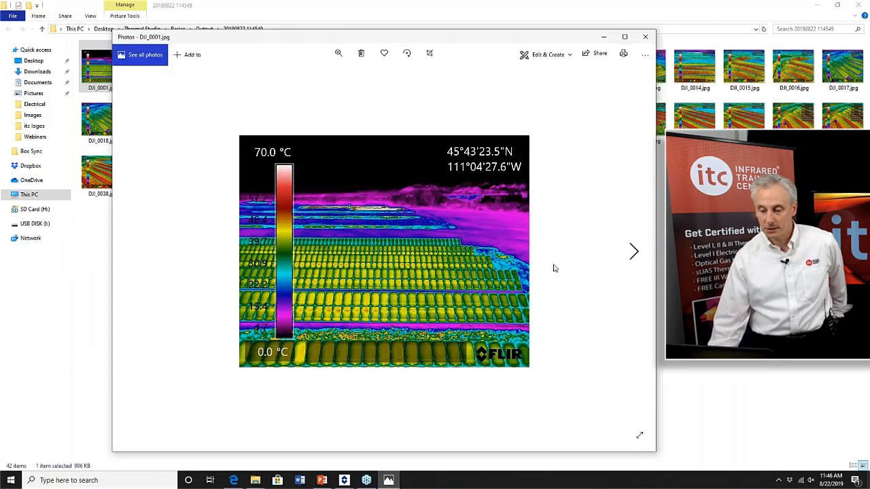
Step through the following processed images in the photo viewer, then close it.
left_click(634, 254)
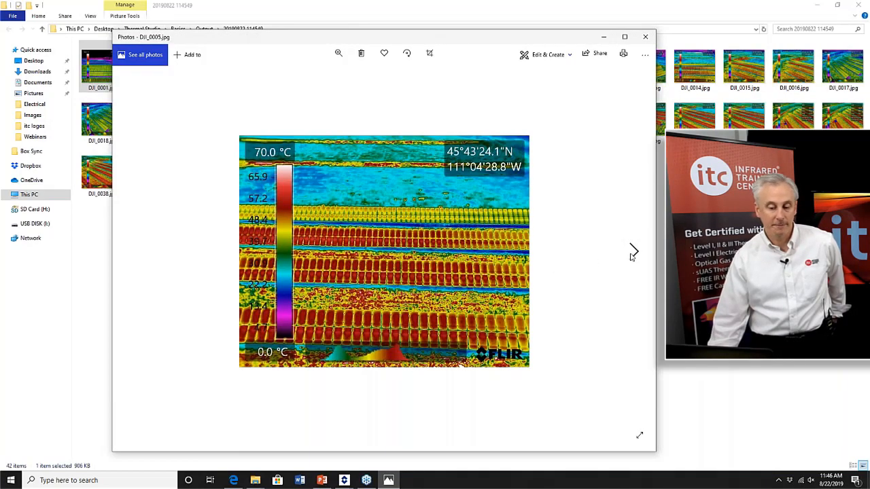
left_click(633, 253)
left_click(633, 254)
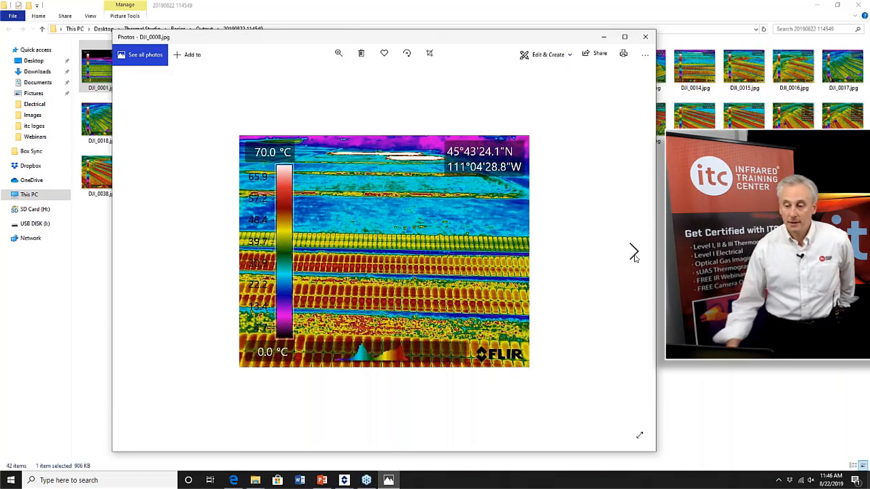
left_click(645, 38)
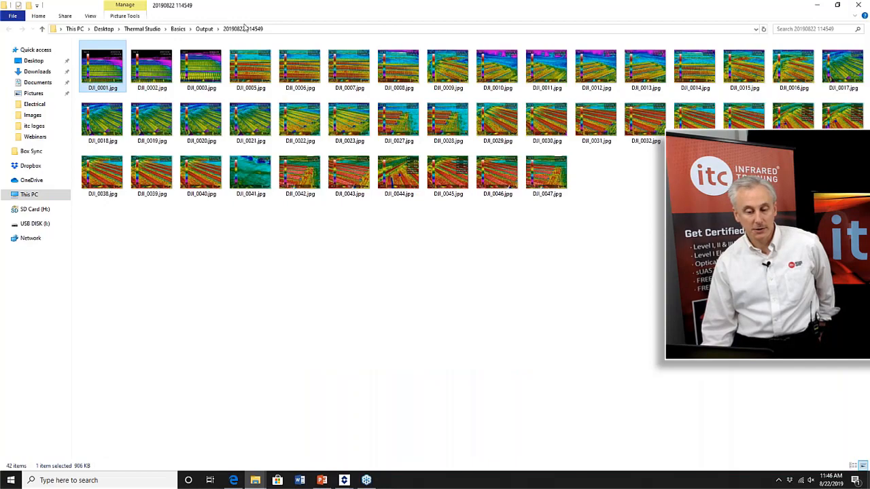
Minimize the output folder window, return to the Home tab, and open Settings.
left_click(820, 5)
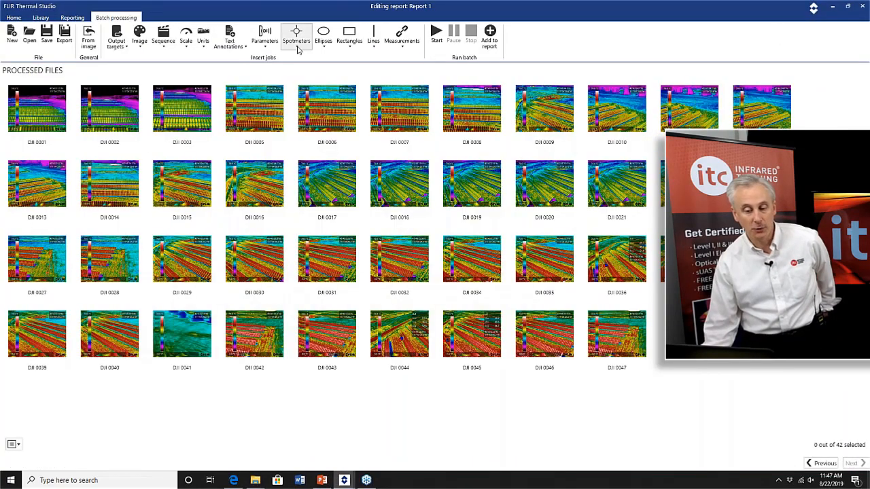
left_click(13, 18)
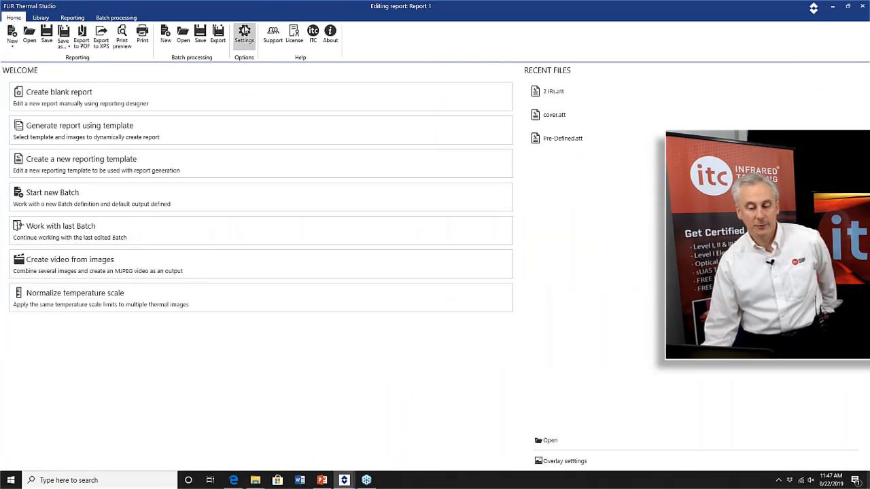
left_click(245, 32)
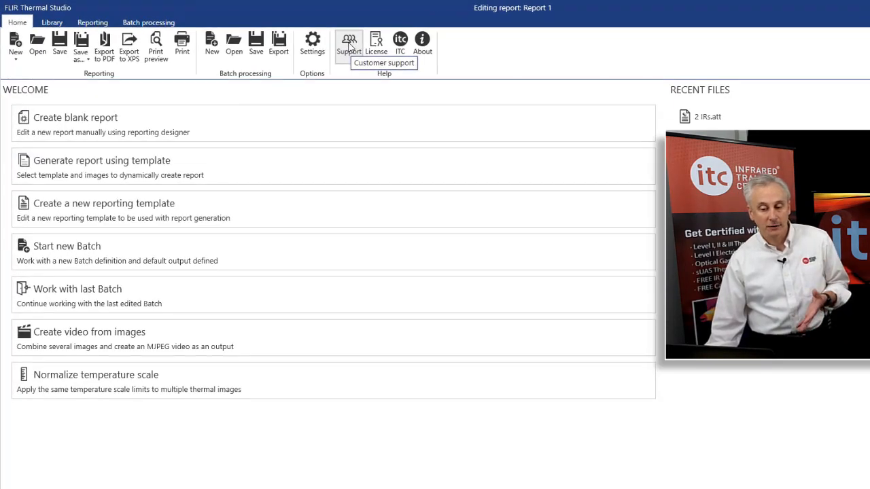
Open and close the Technical support center and the license manager windows.
left_click(349, 46)
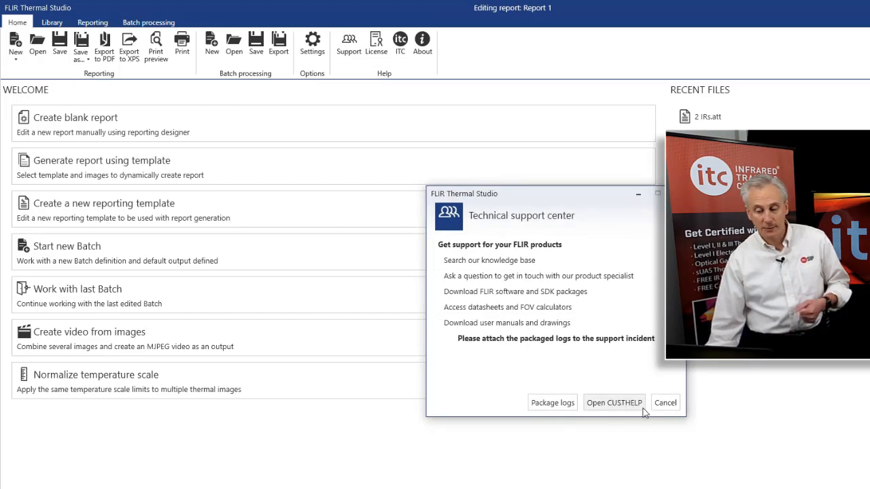
left_click(665, 402)
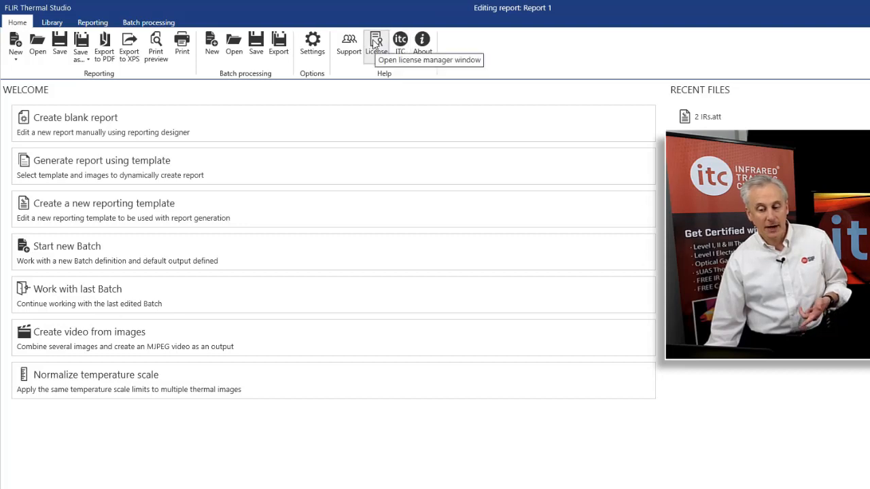
left_click(373, 44)
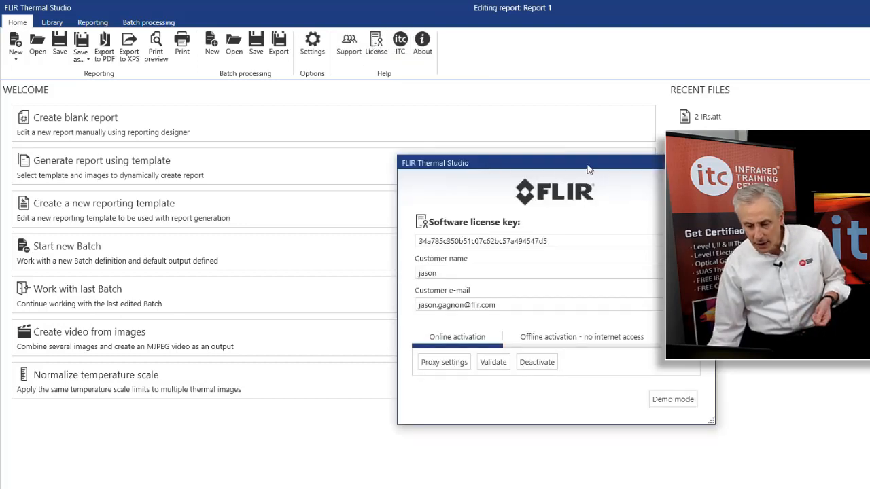
left_click_drag(588, 169, 541, 138)
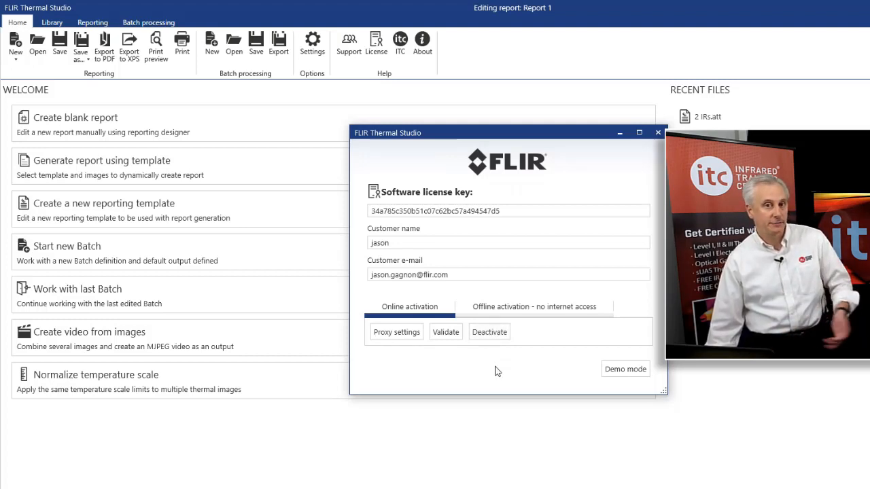
left_click(656, 134)
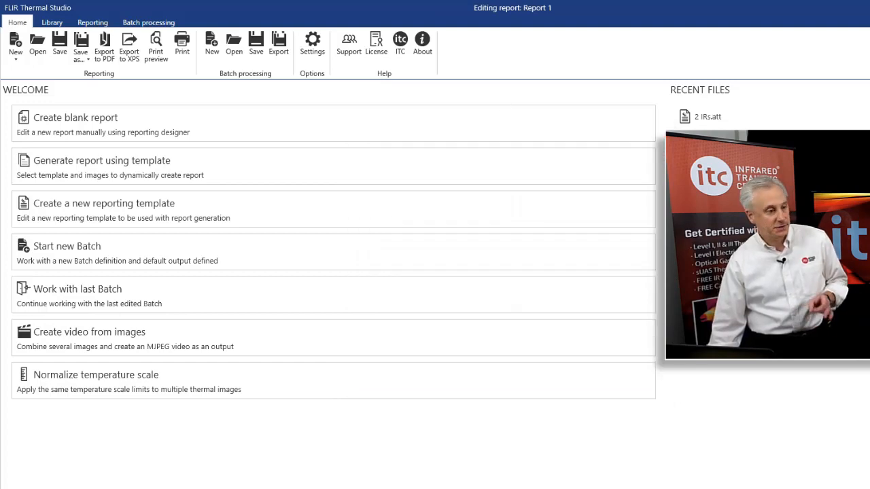